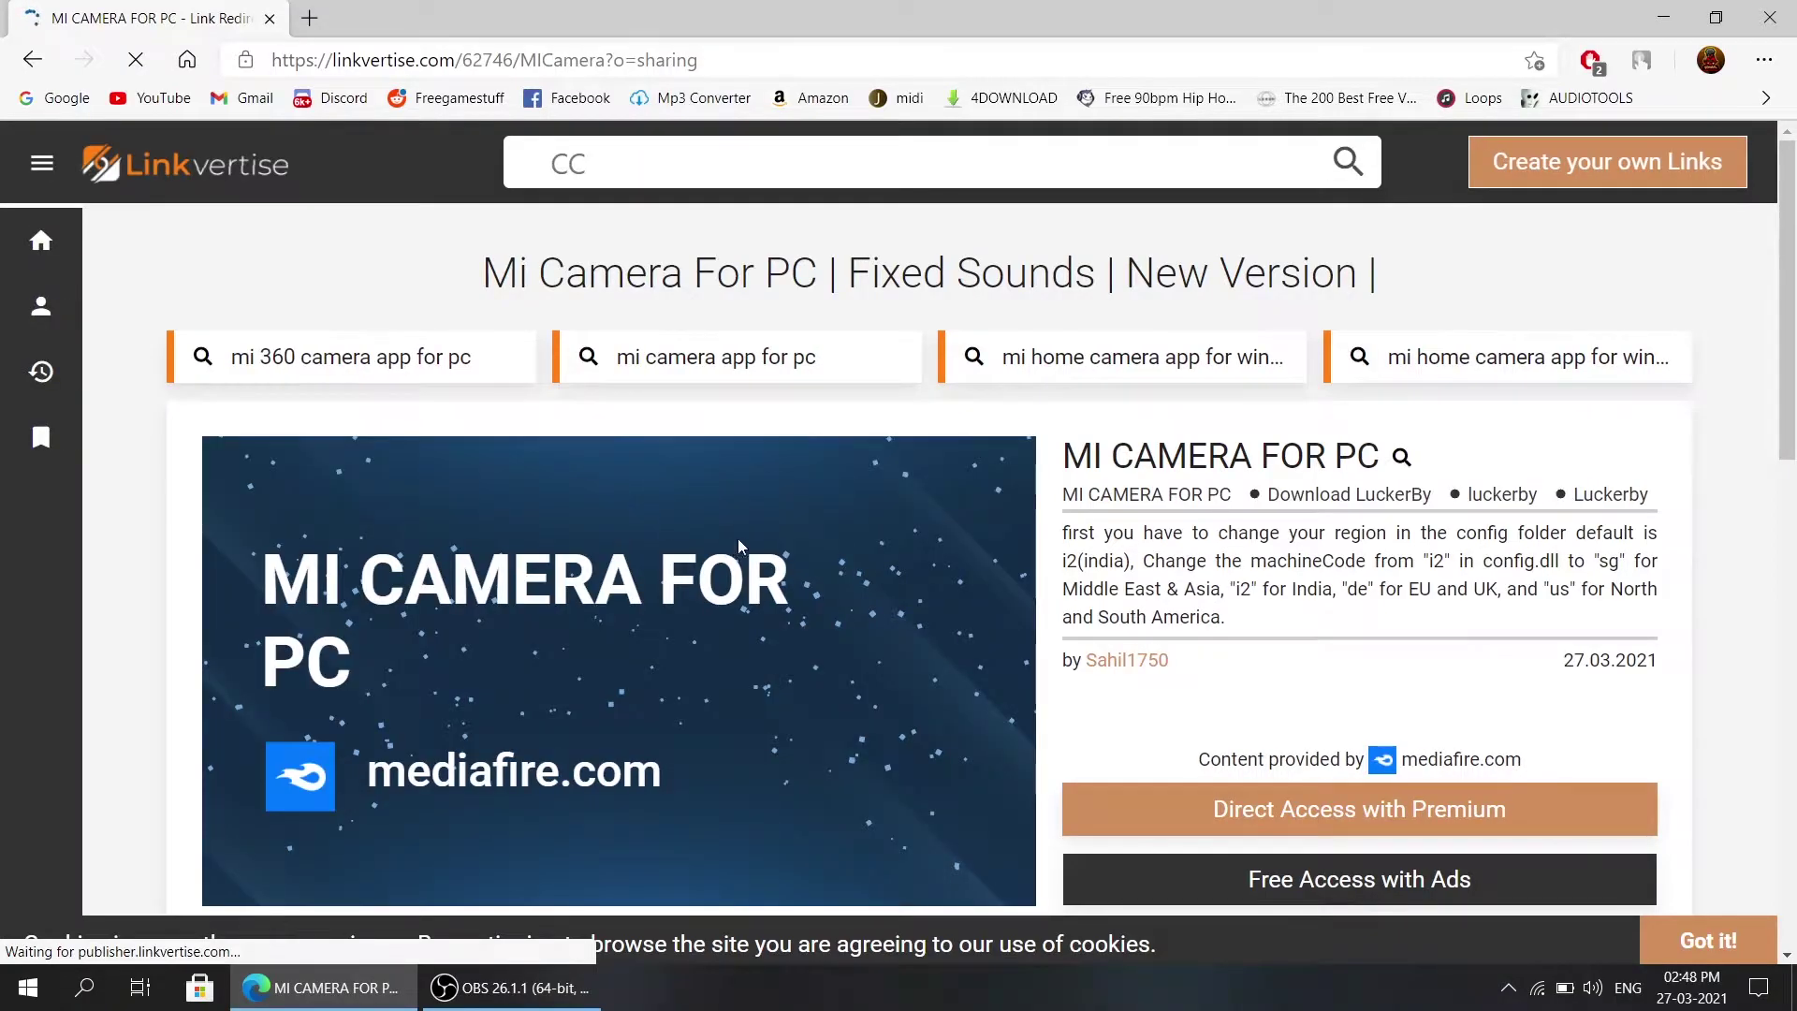
Step: Choose free access with ads for the Mi Camera For PC link and deactivate the ad blocker on this site
scroll(896, 435, down, 4)
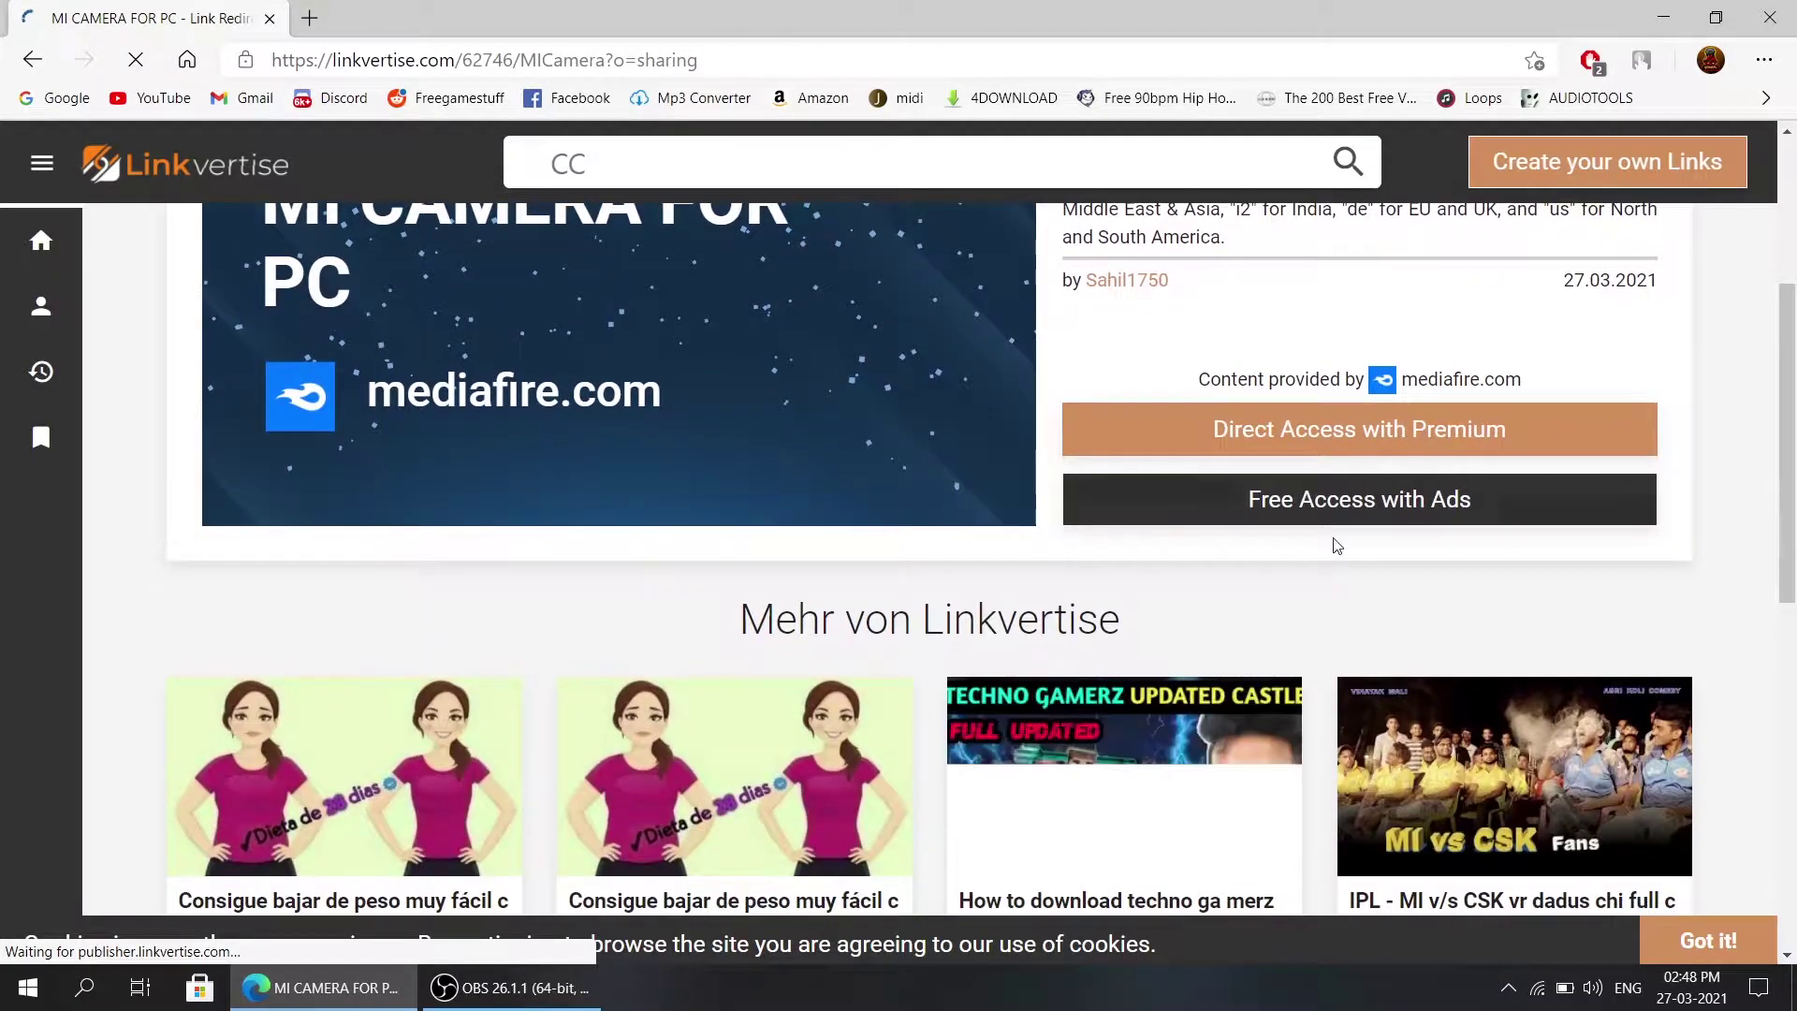
click(1316, 502)
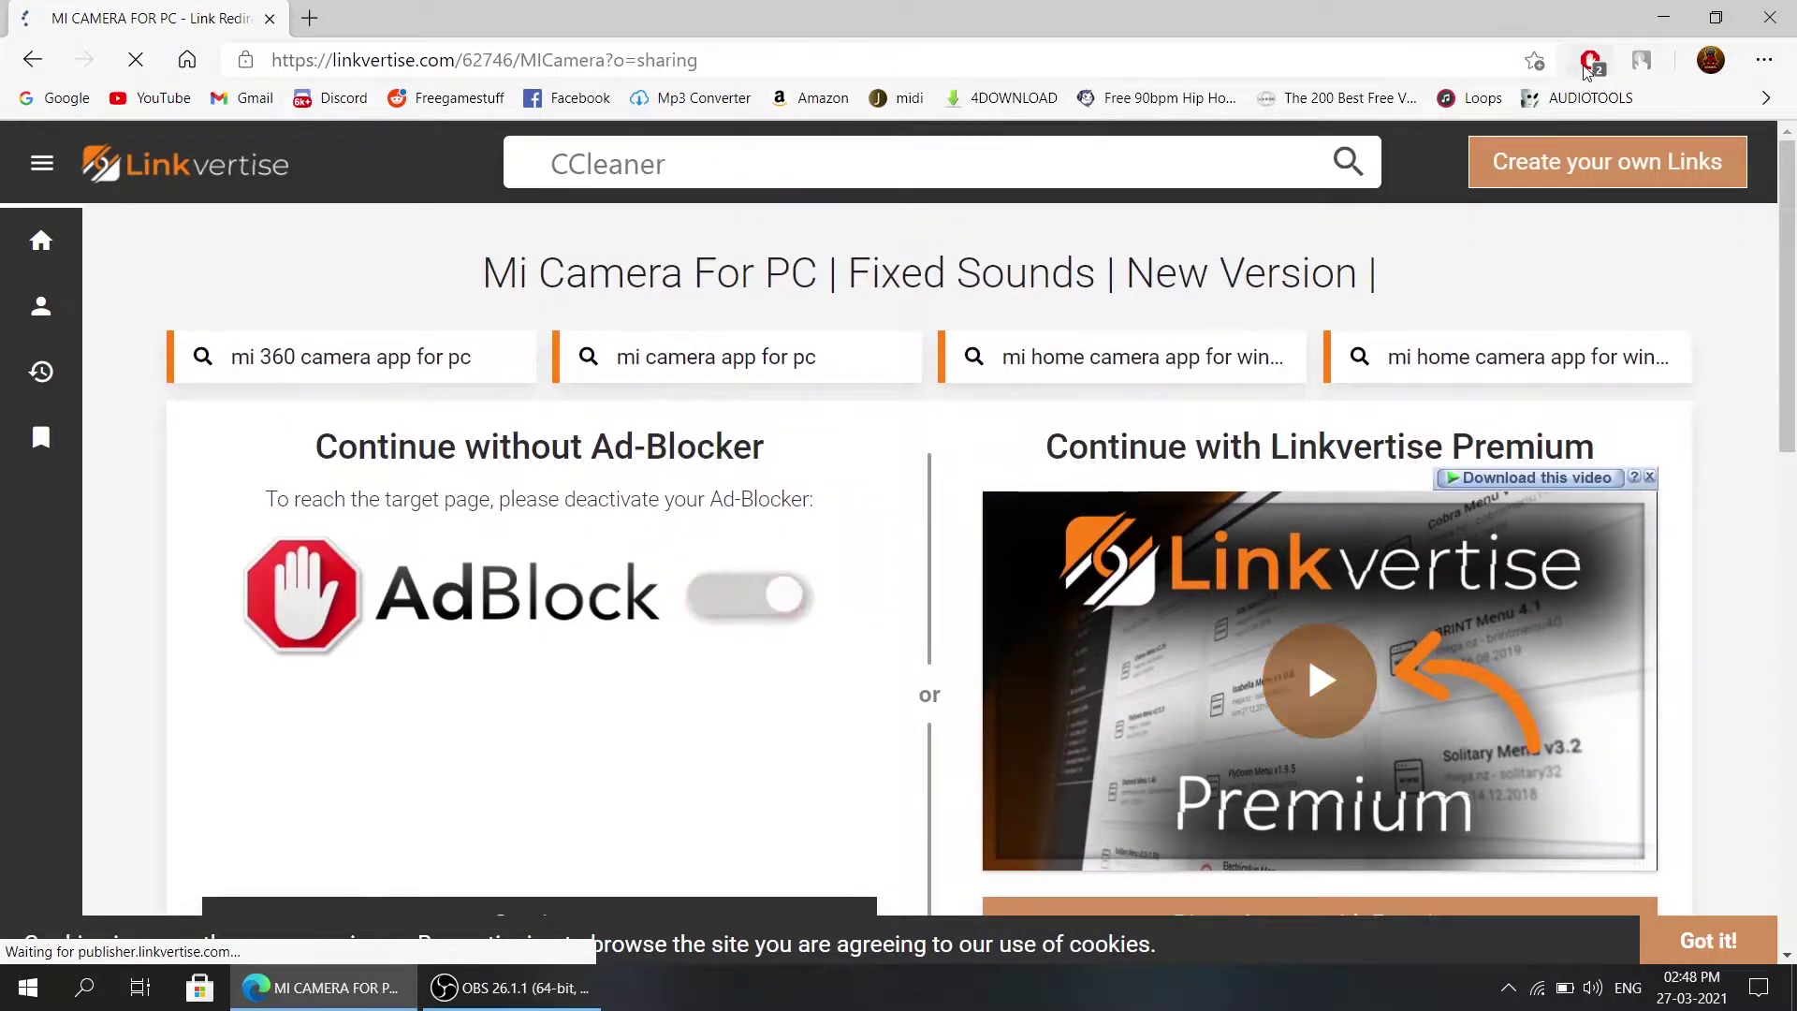
click(1591, 62)
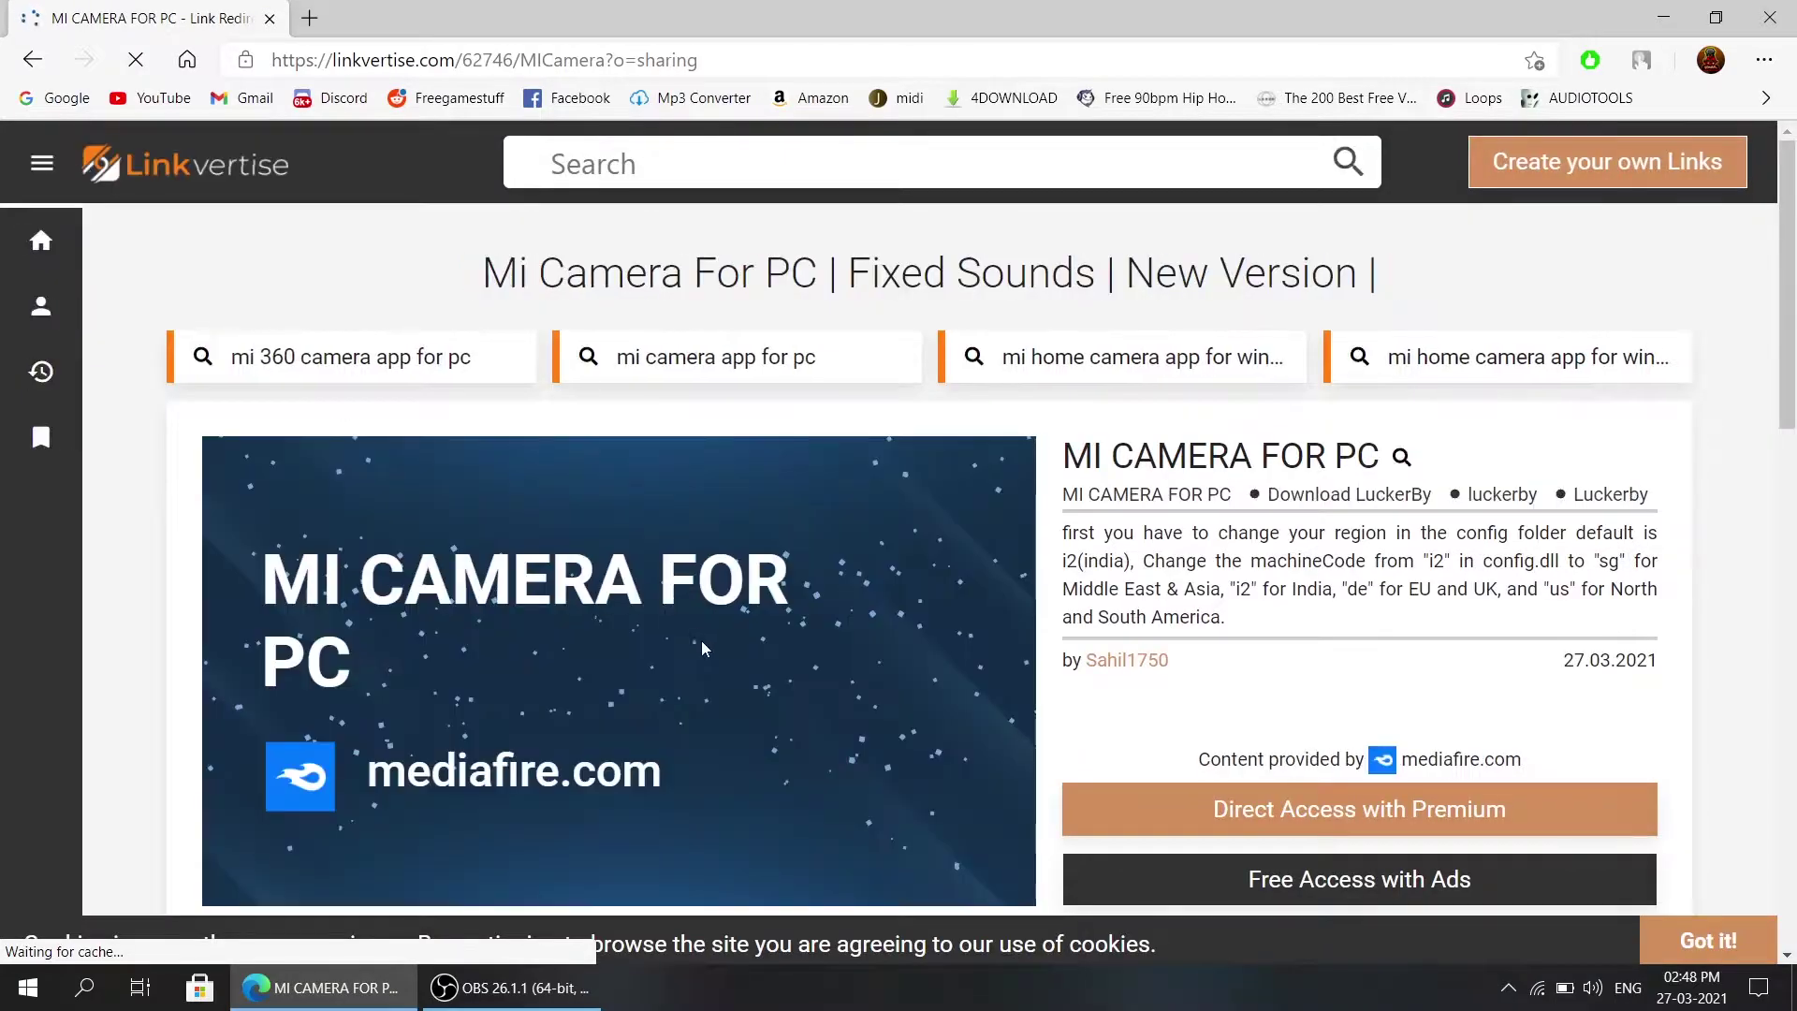
Step: Request free access with ads again and complete the Add Add-On task by adding the KeyFind extension to the browser
scroll(698, 635, down, 4)
scroll(936, 646, up, 3)
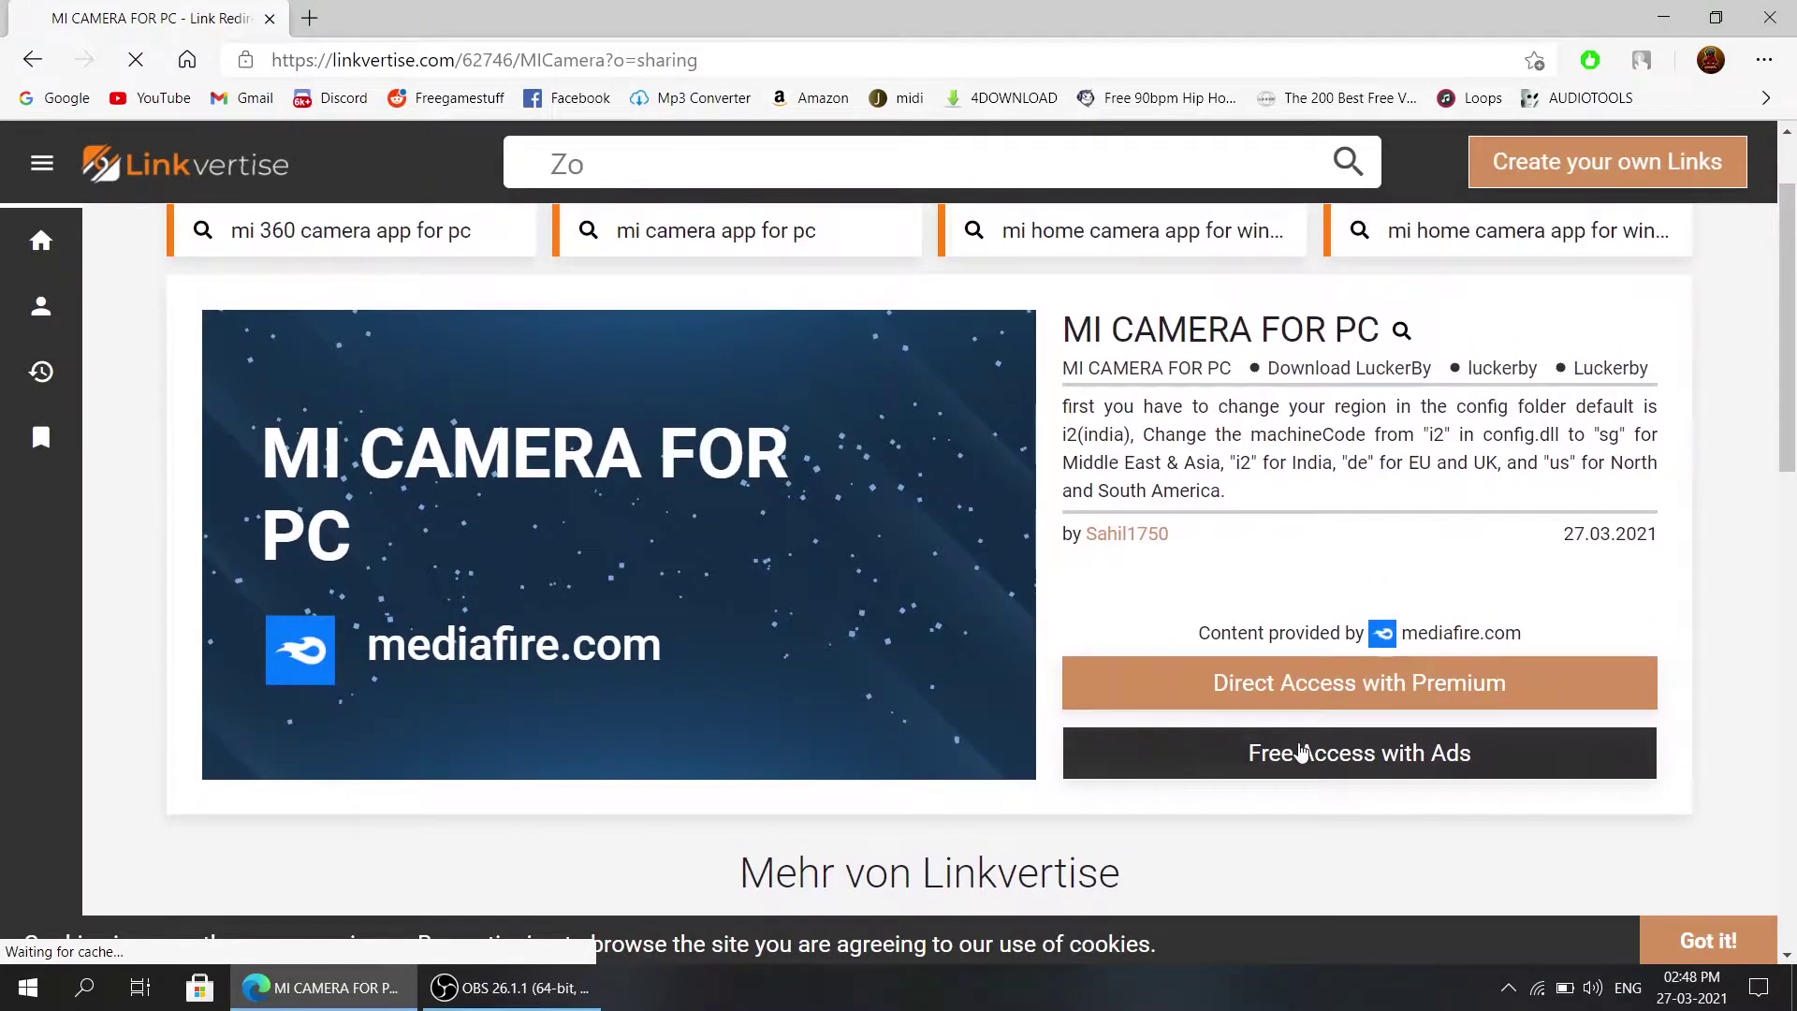
click(1301, 753)
click(374, 440)
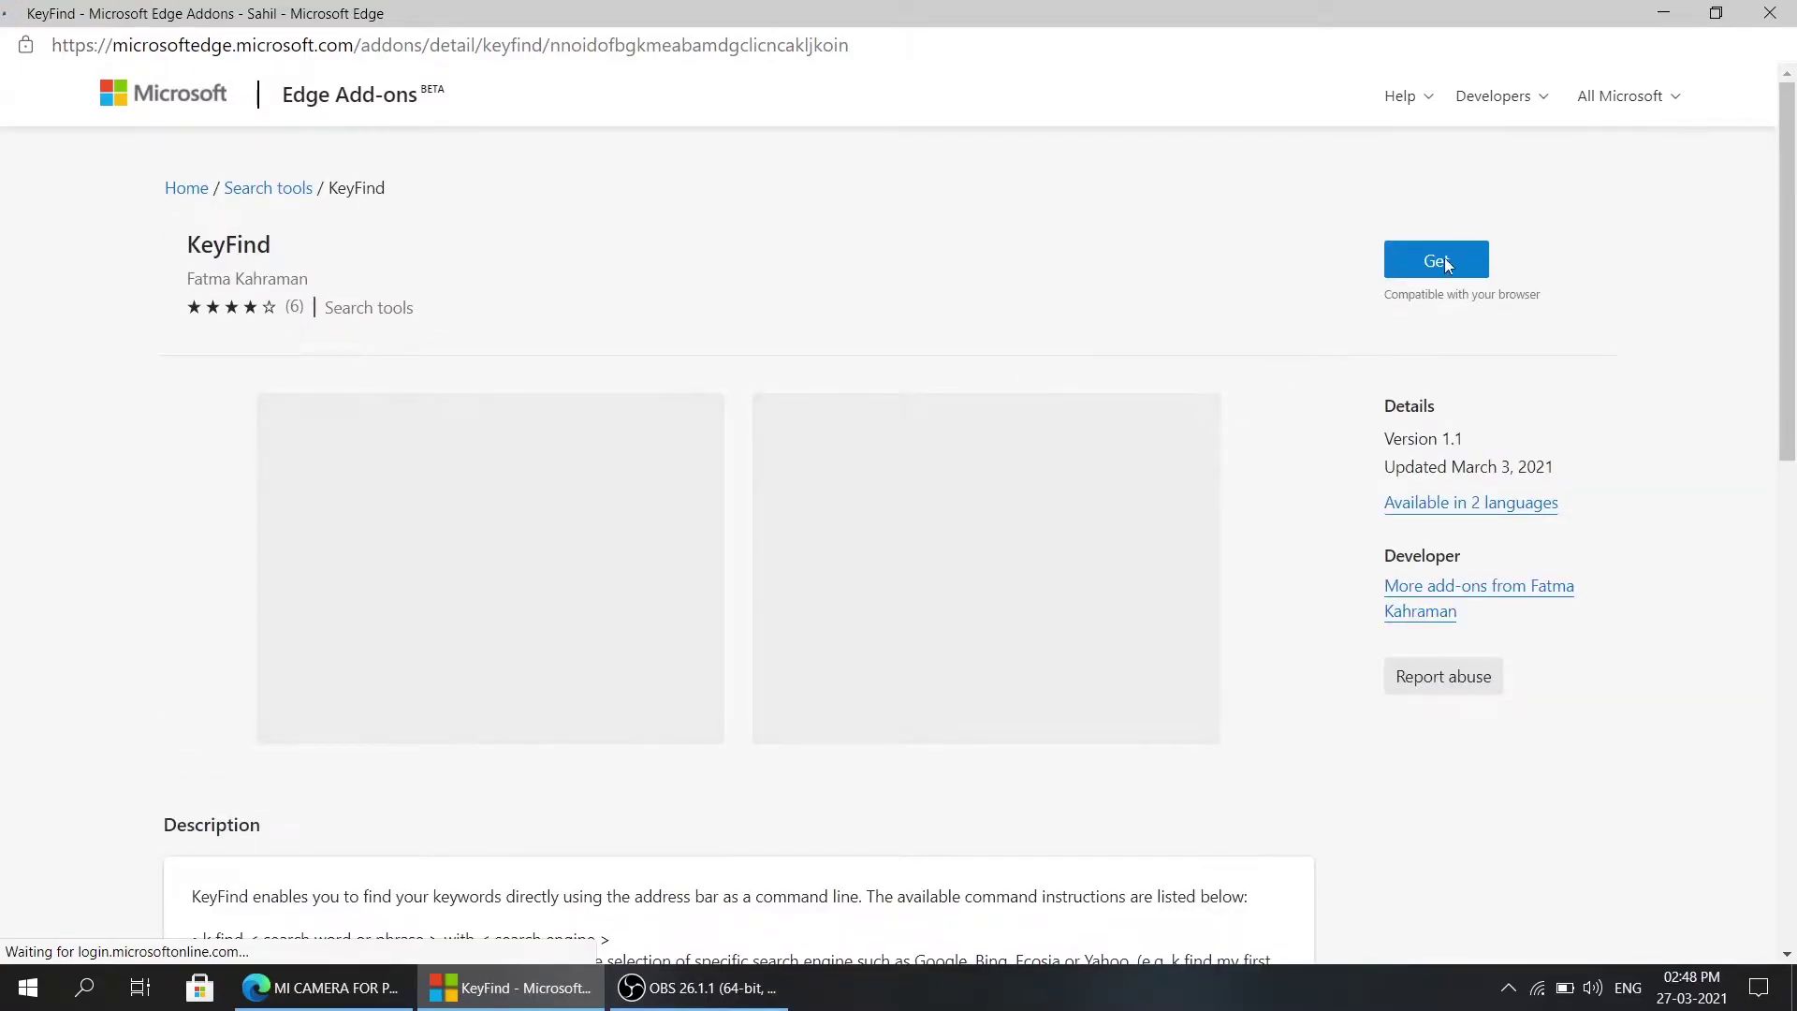
click(1429, 279)
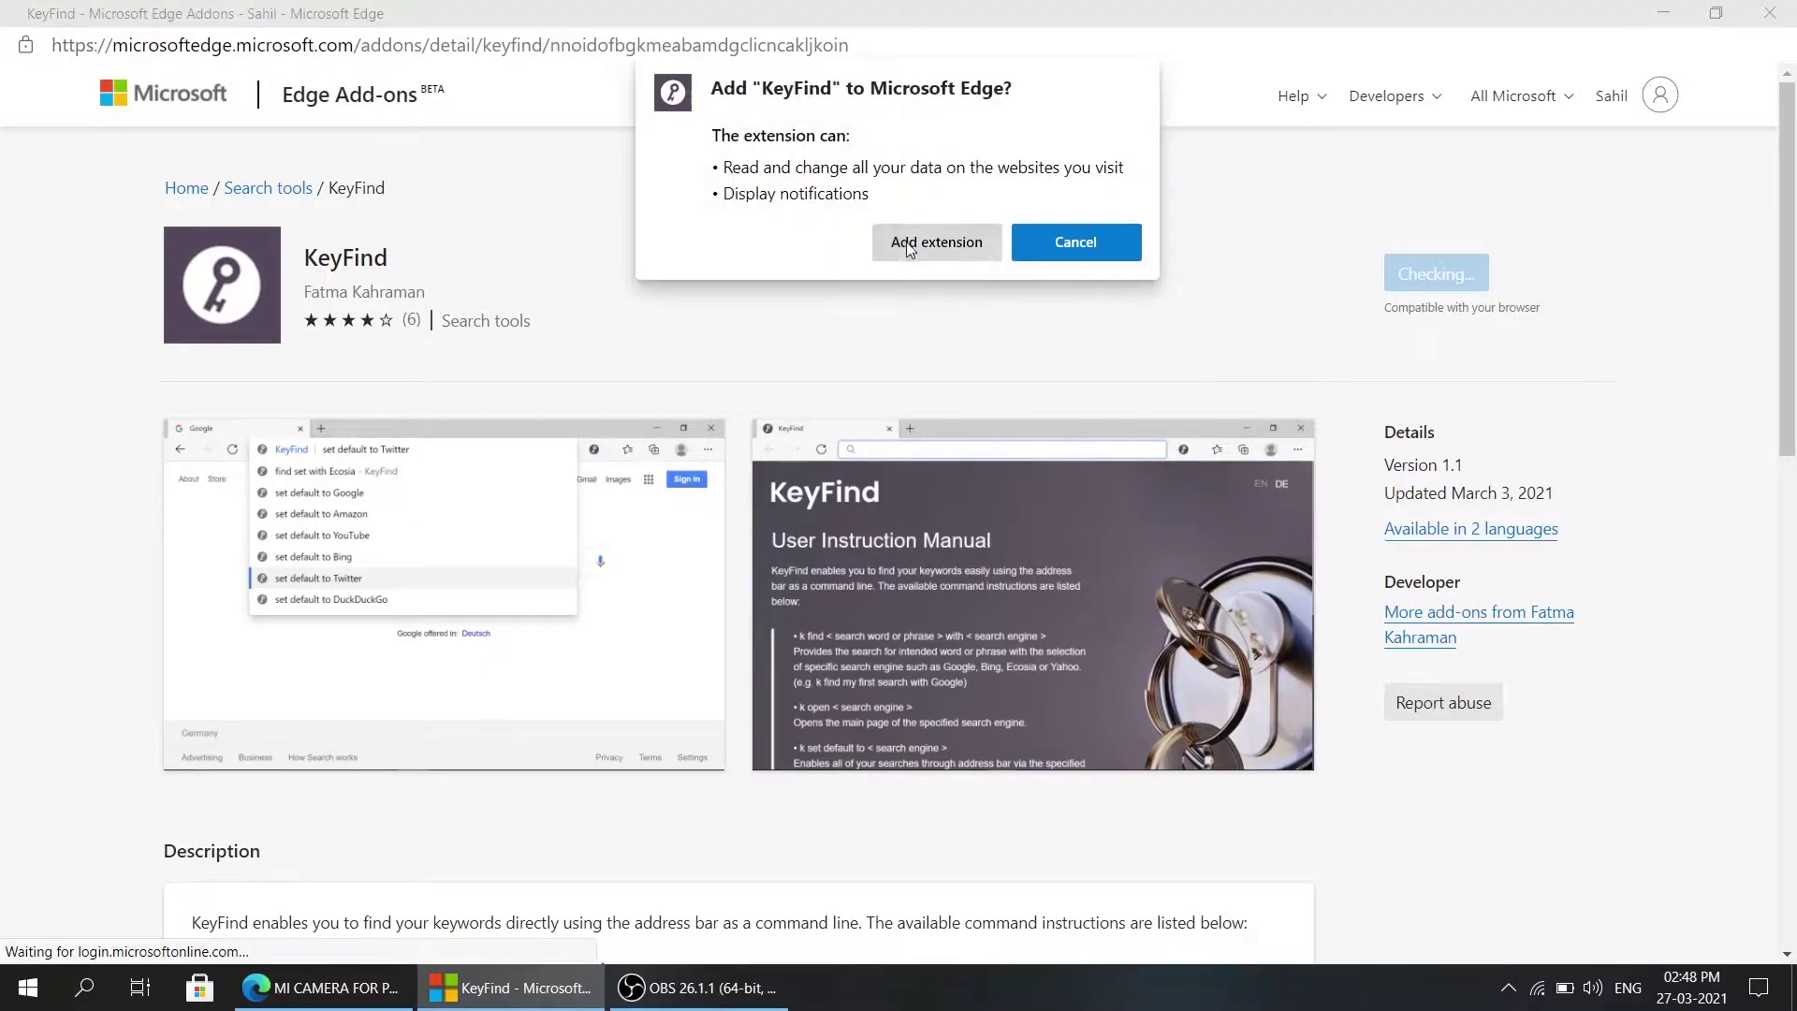
click(906, 247)
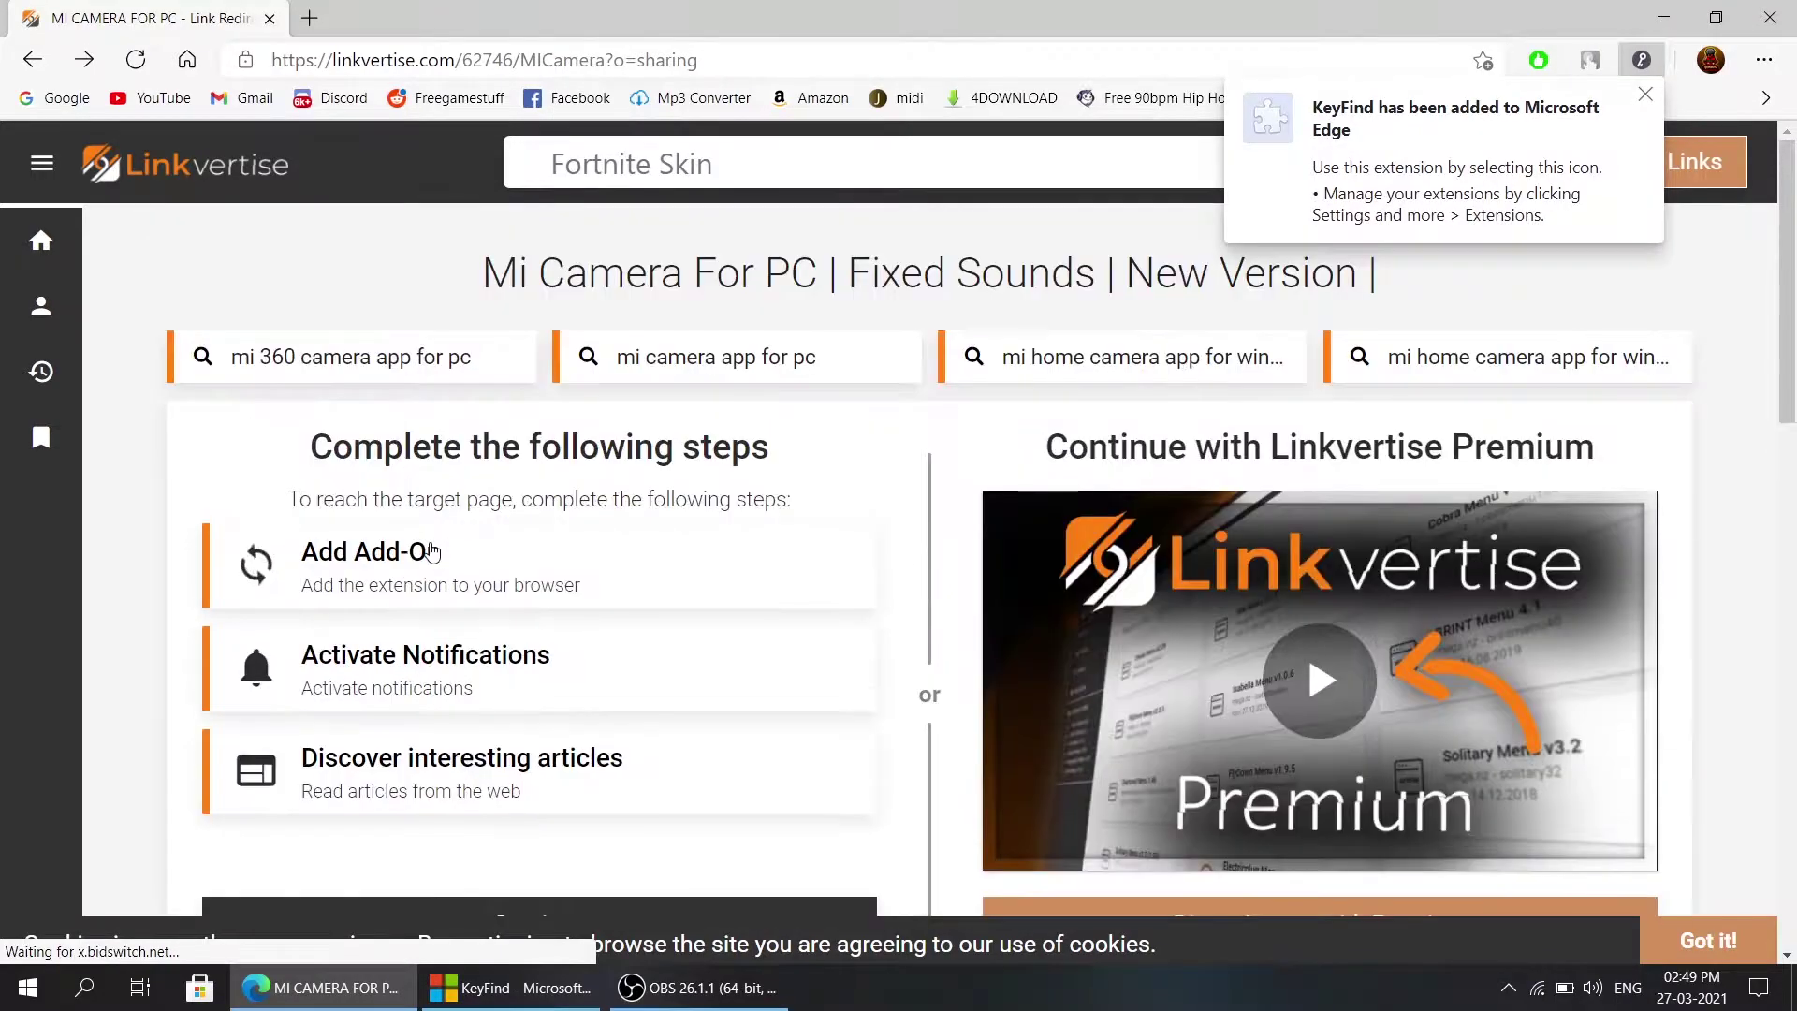
Step: Close the leftover add-on window and return to the Linkvertise page for Mi Camera For PC
click(1652, 97)
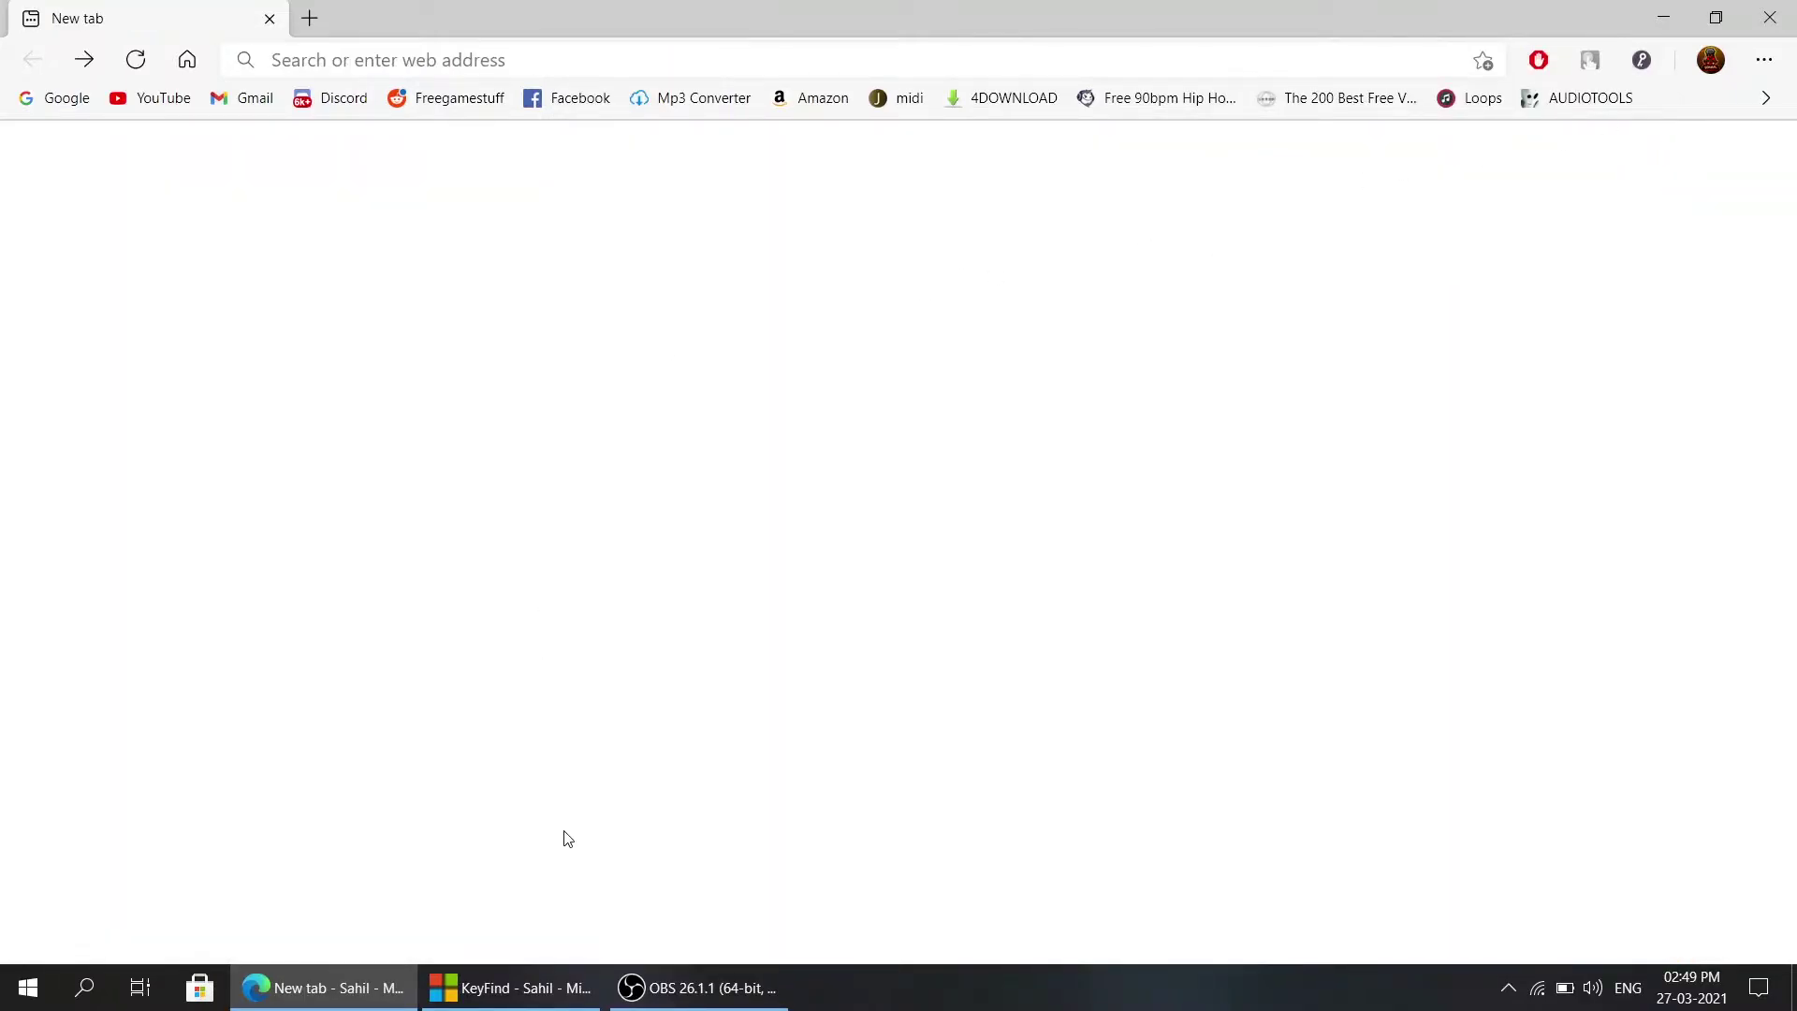
click(510, 987)
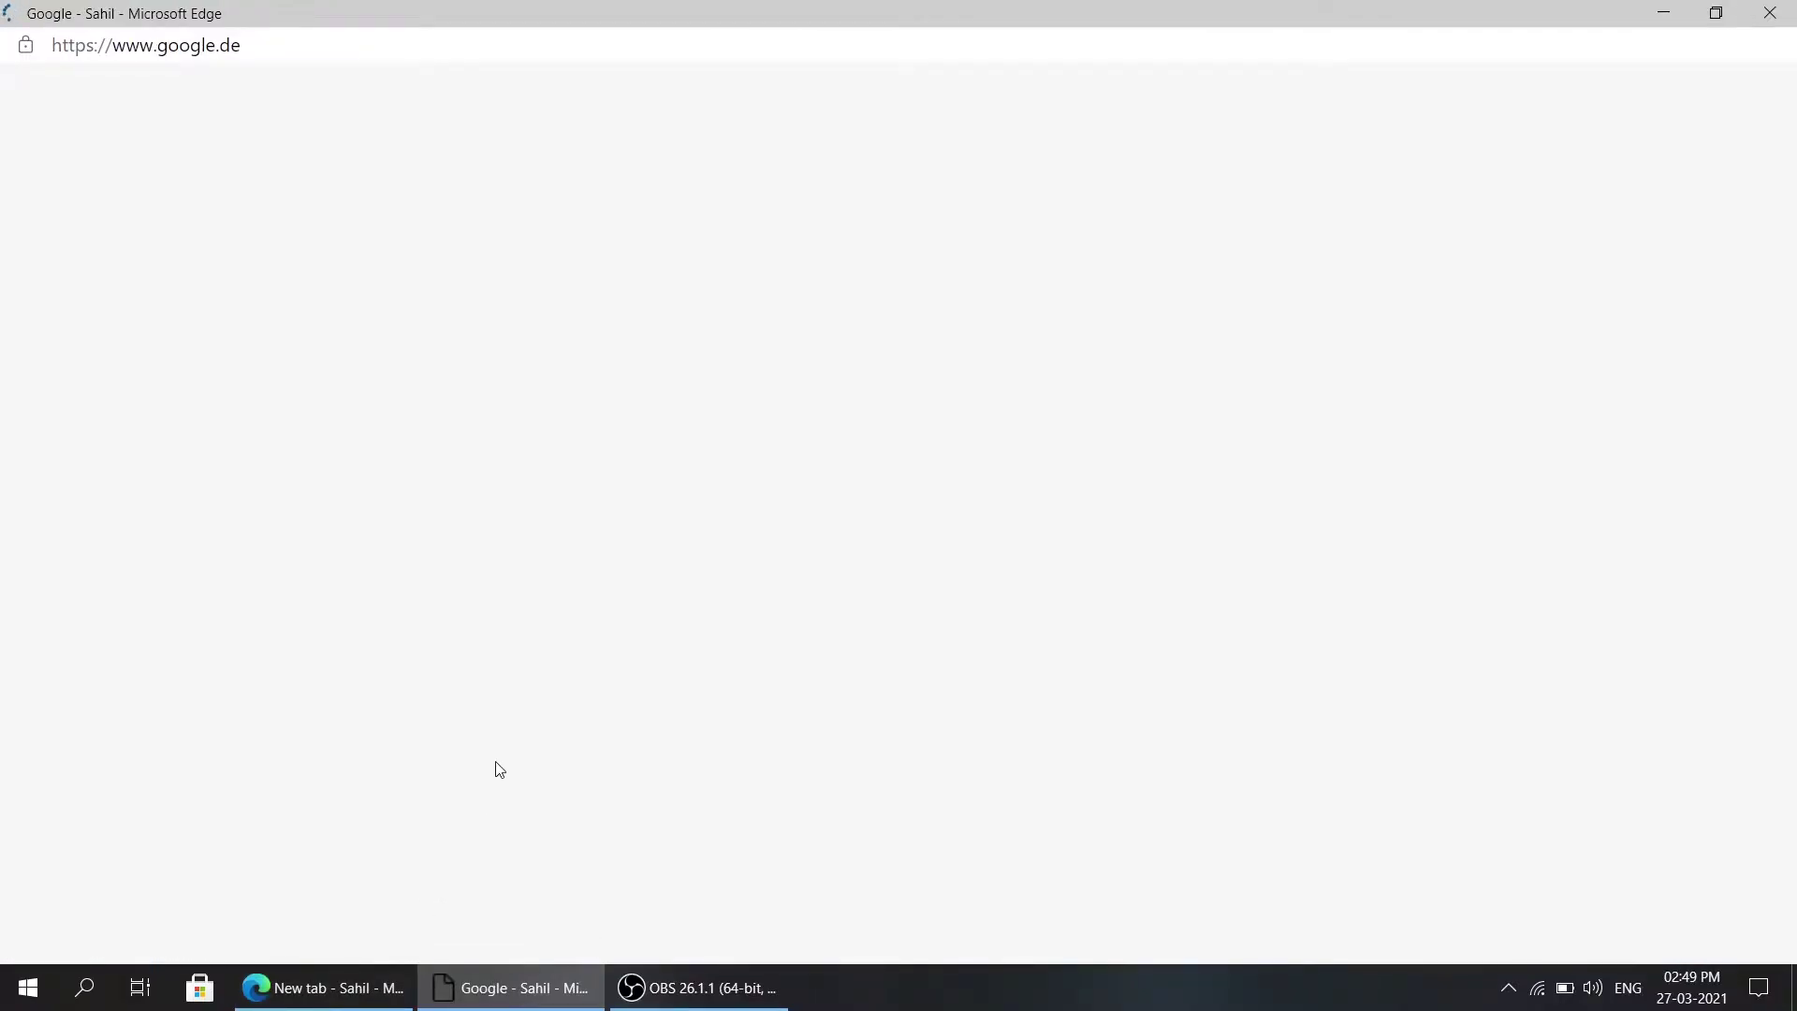
click(1784, 19)
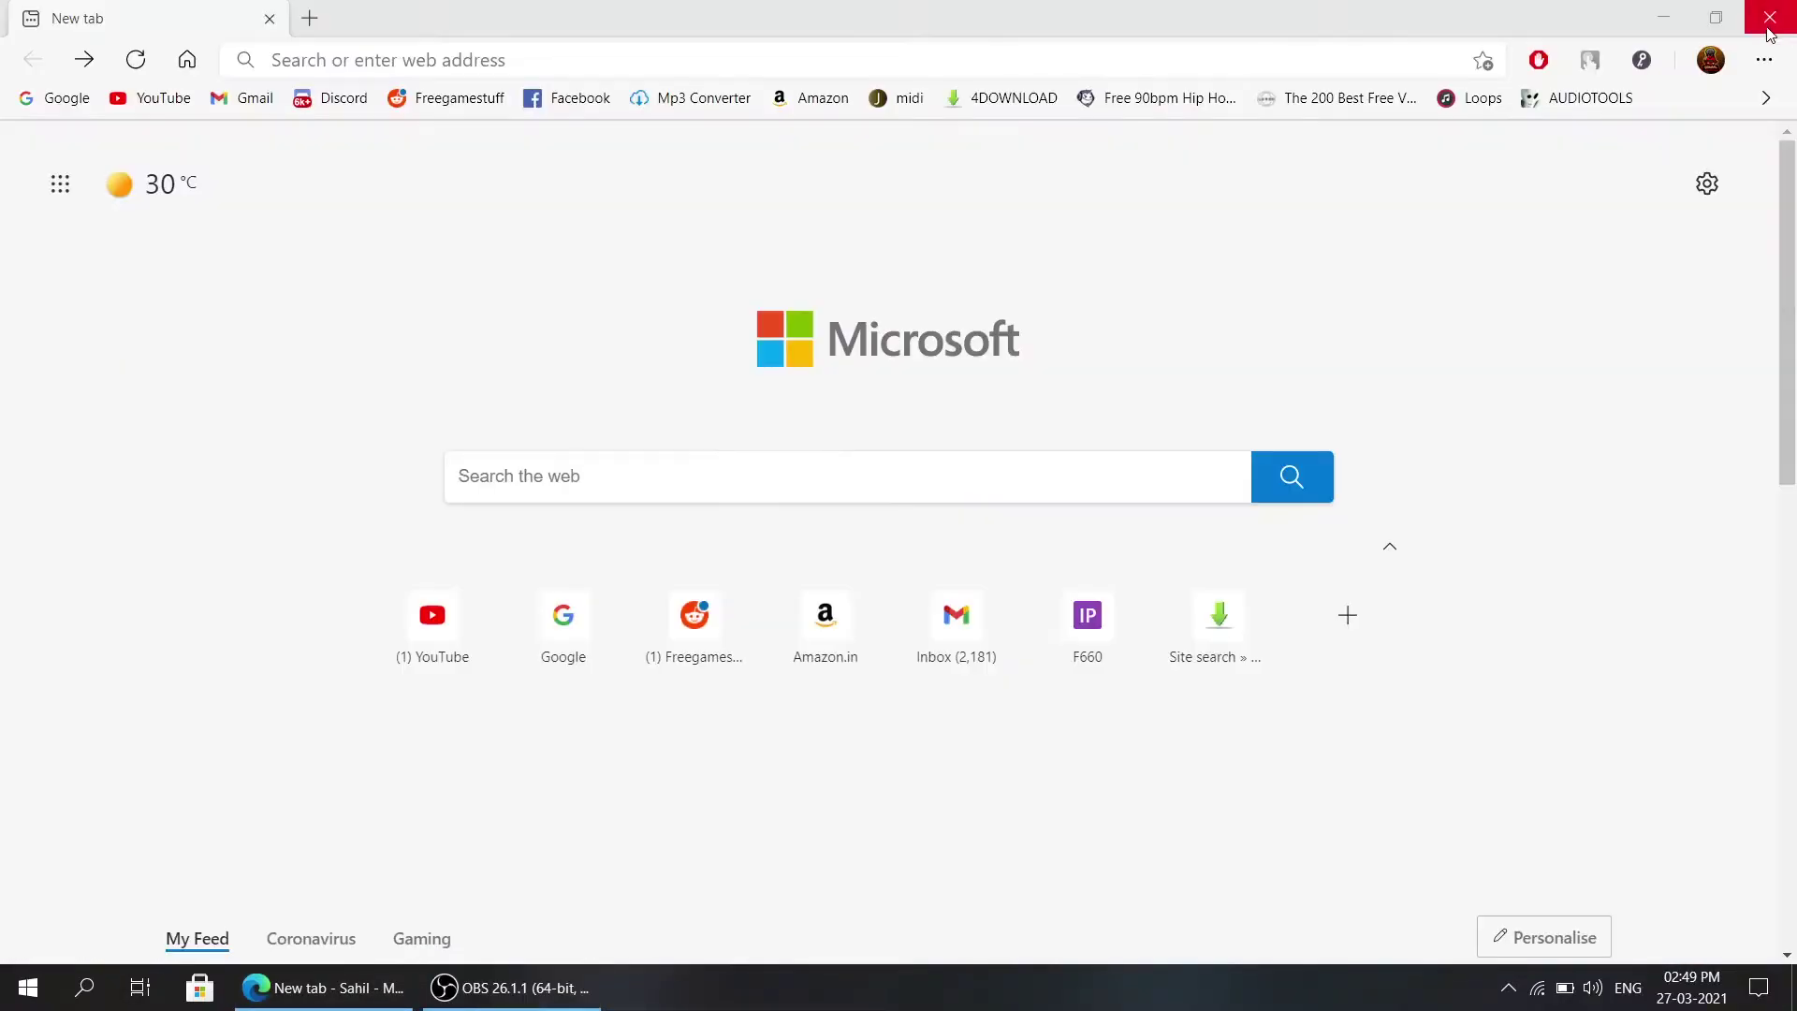
click(92, 66)
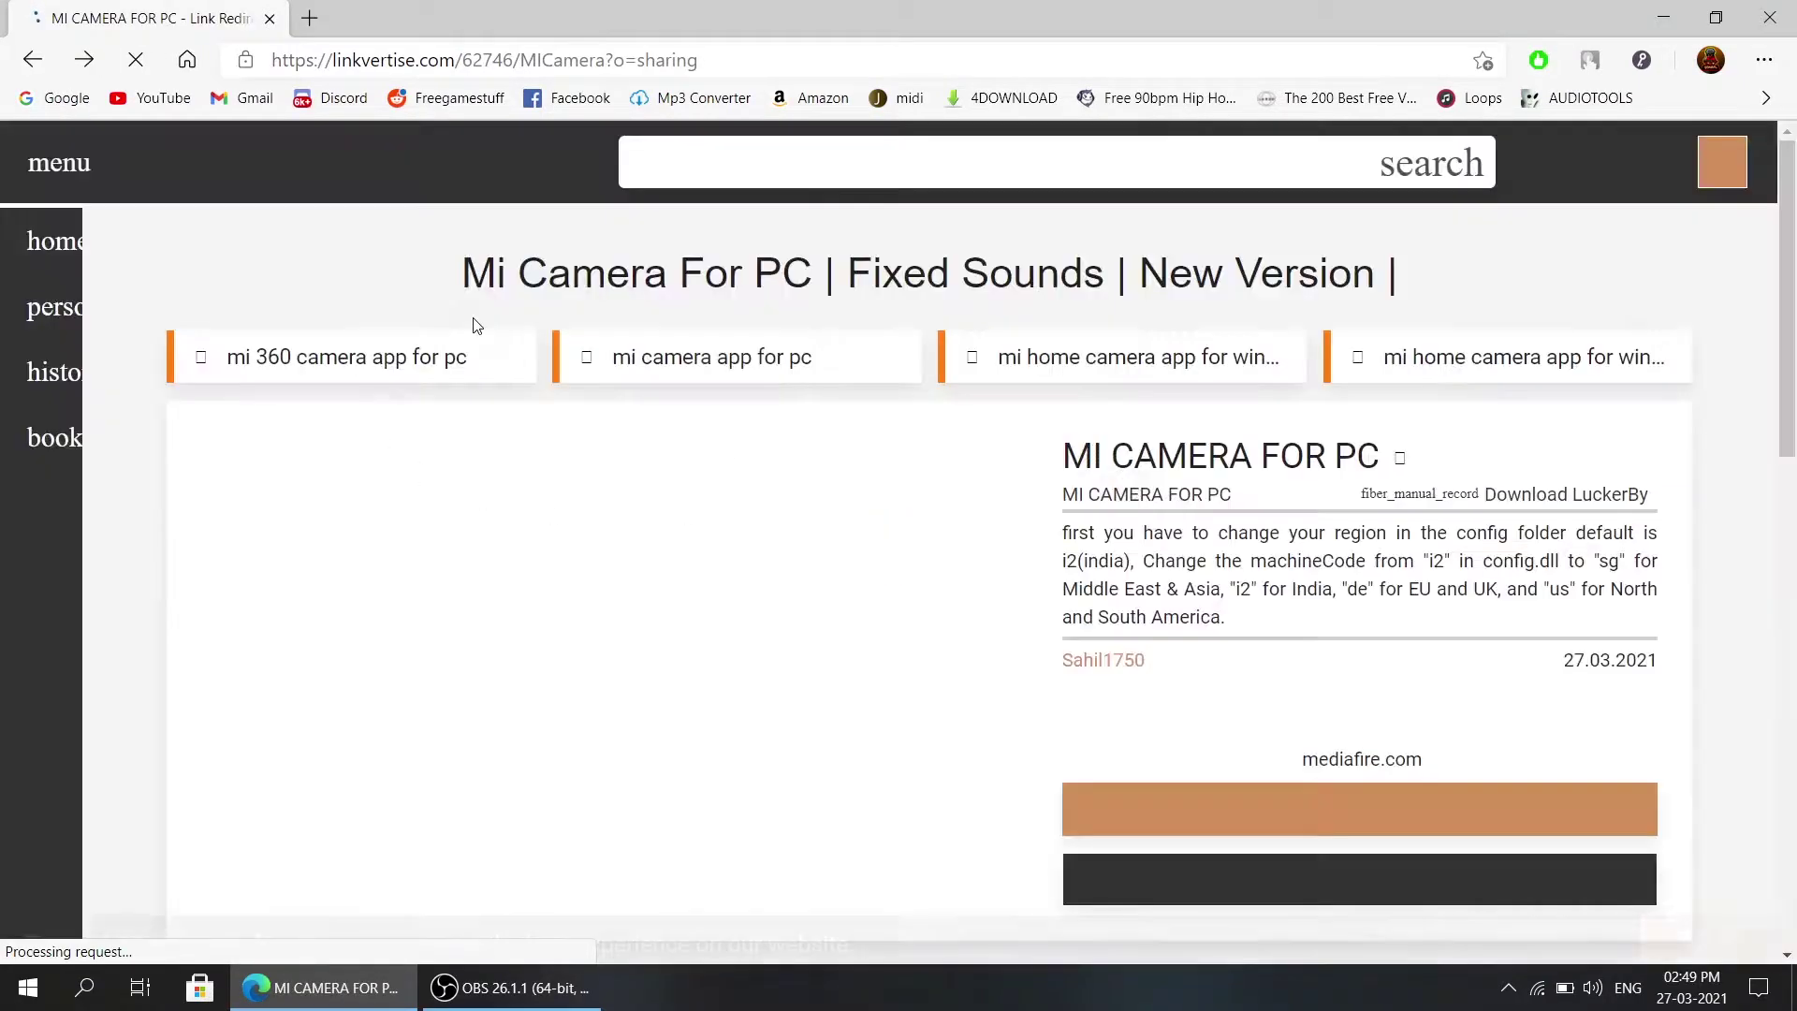
click(85, 60)
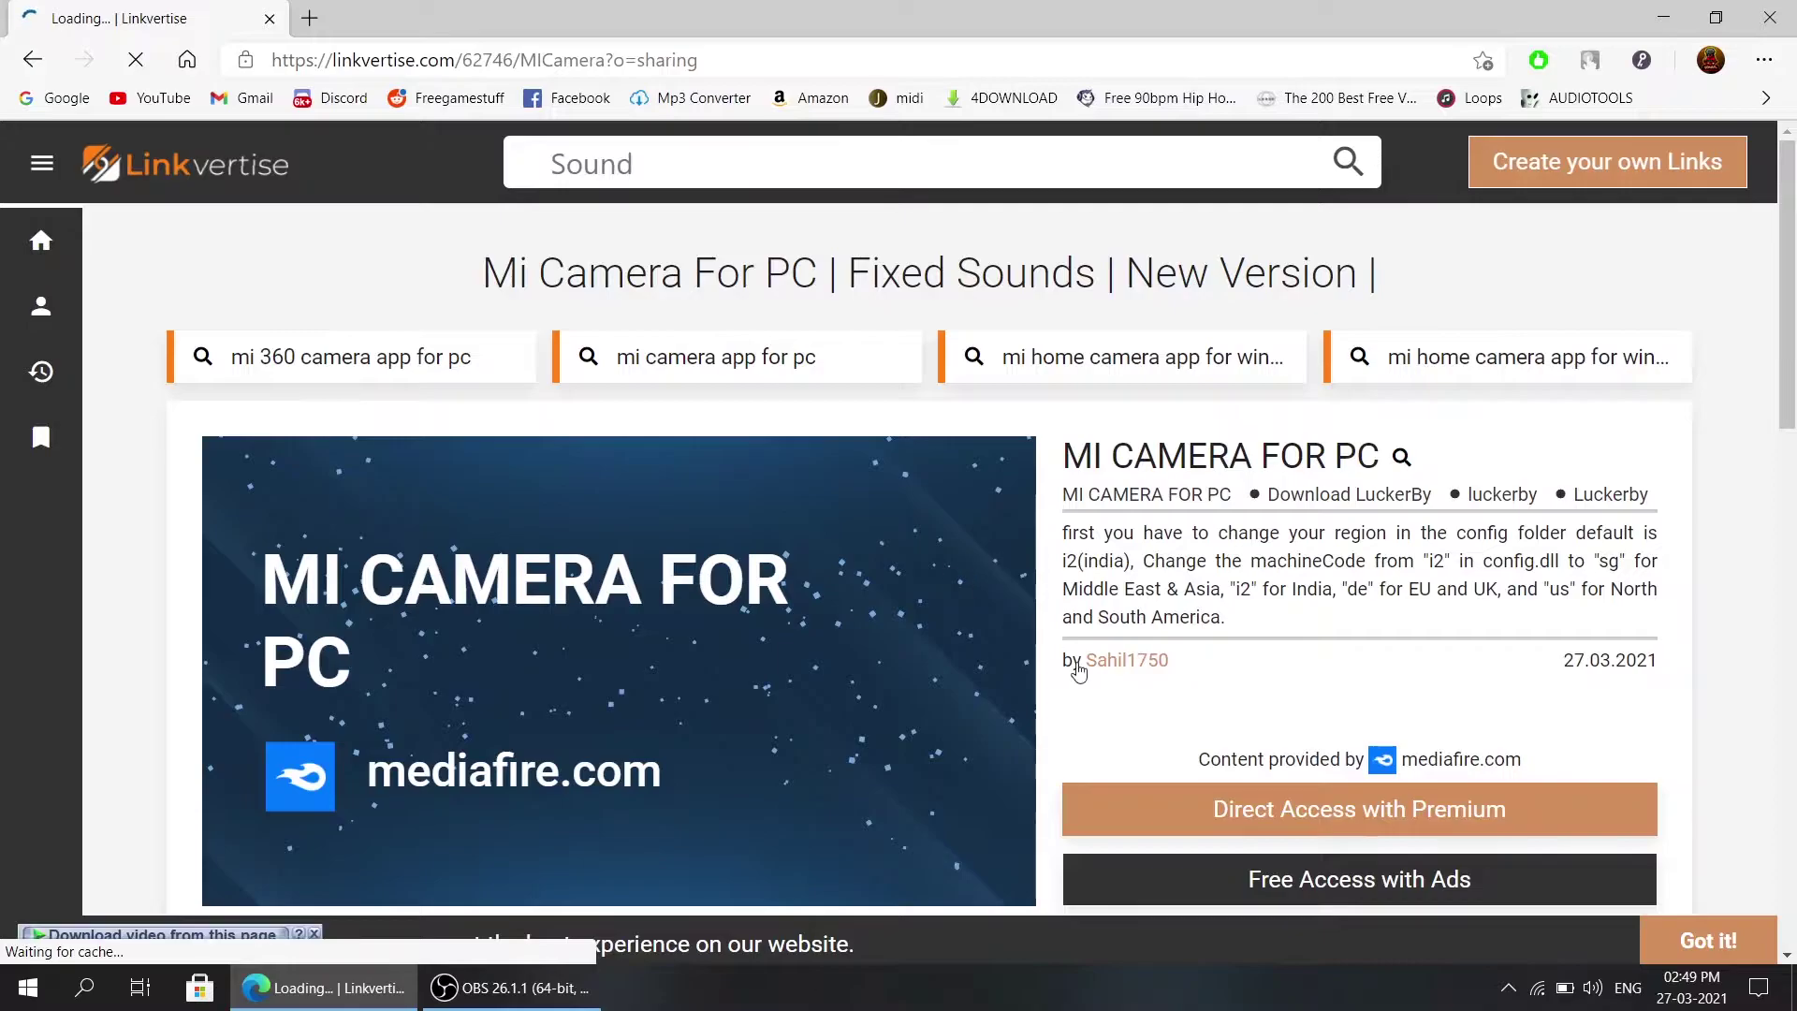
Step: Choose free access with ads once more and try to complete the Activate Notifications task
scroll(954, 681, down, 1)
scroll(945, 689, down, 1)
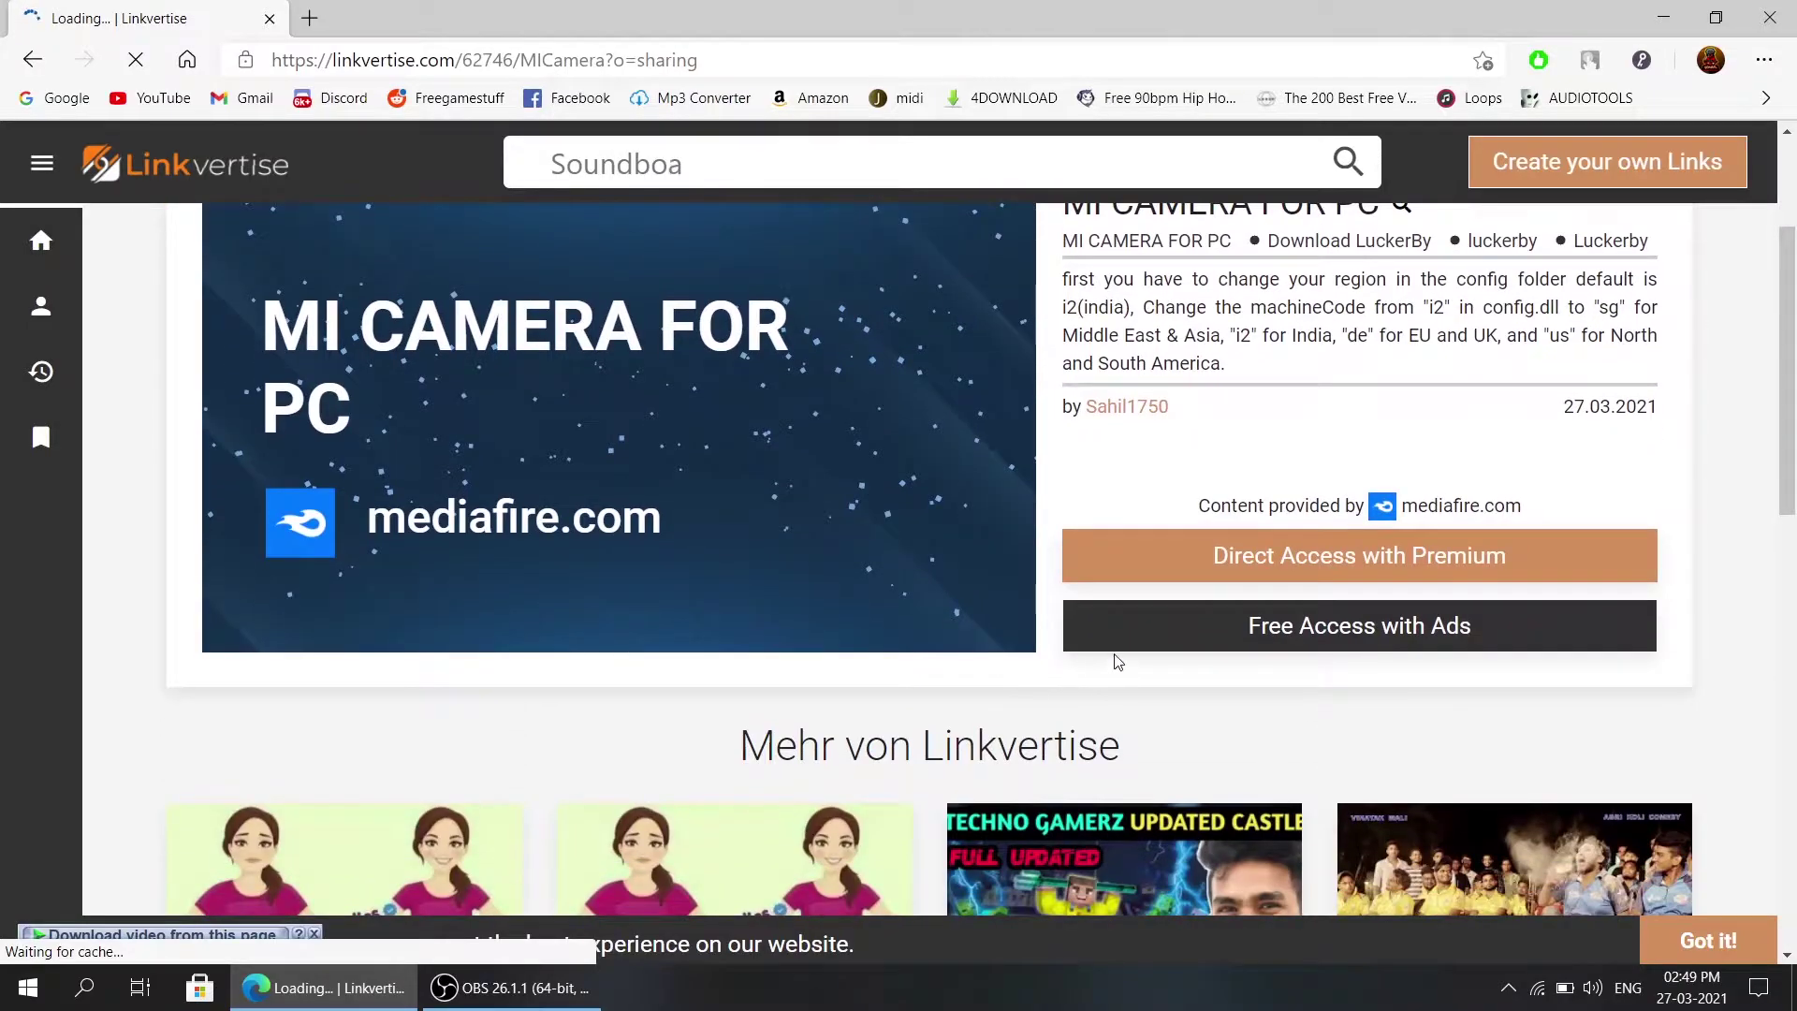
scroll(1184, 636, up, 2)
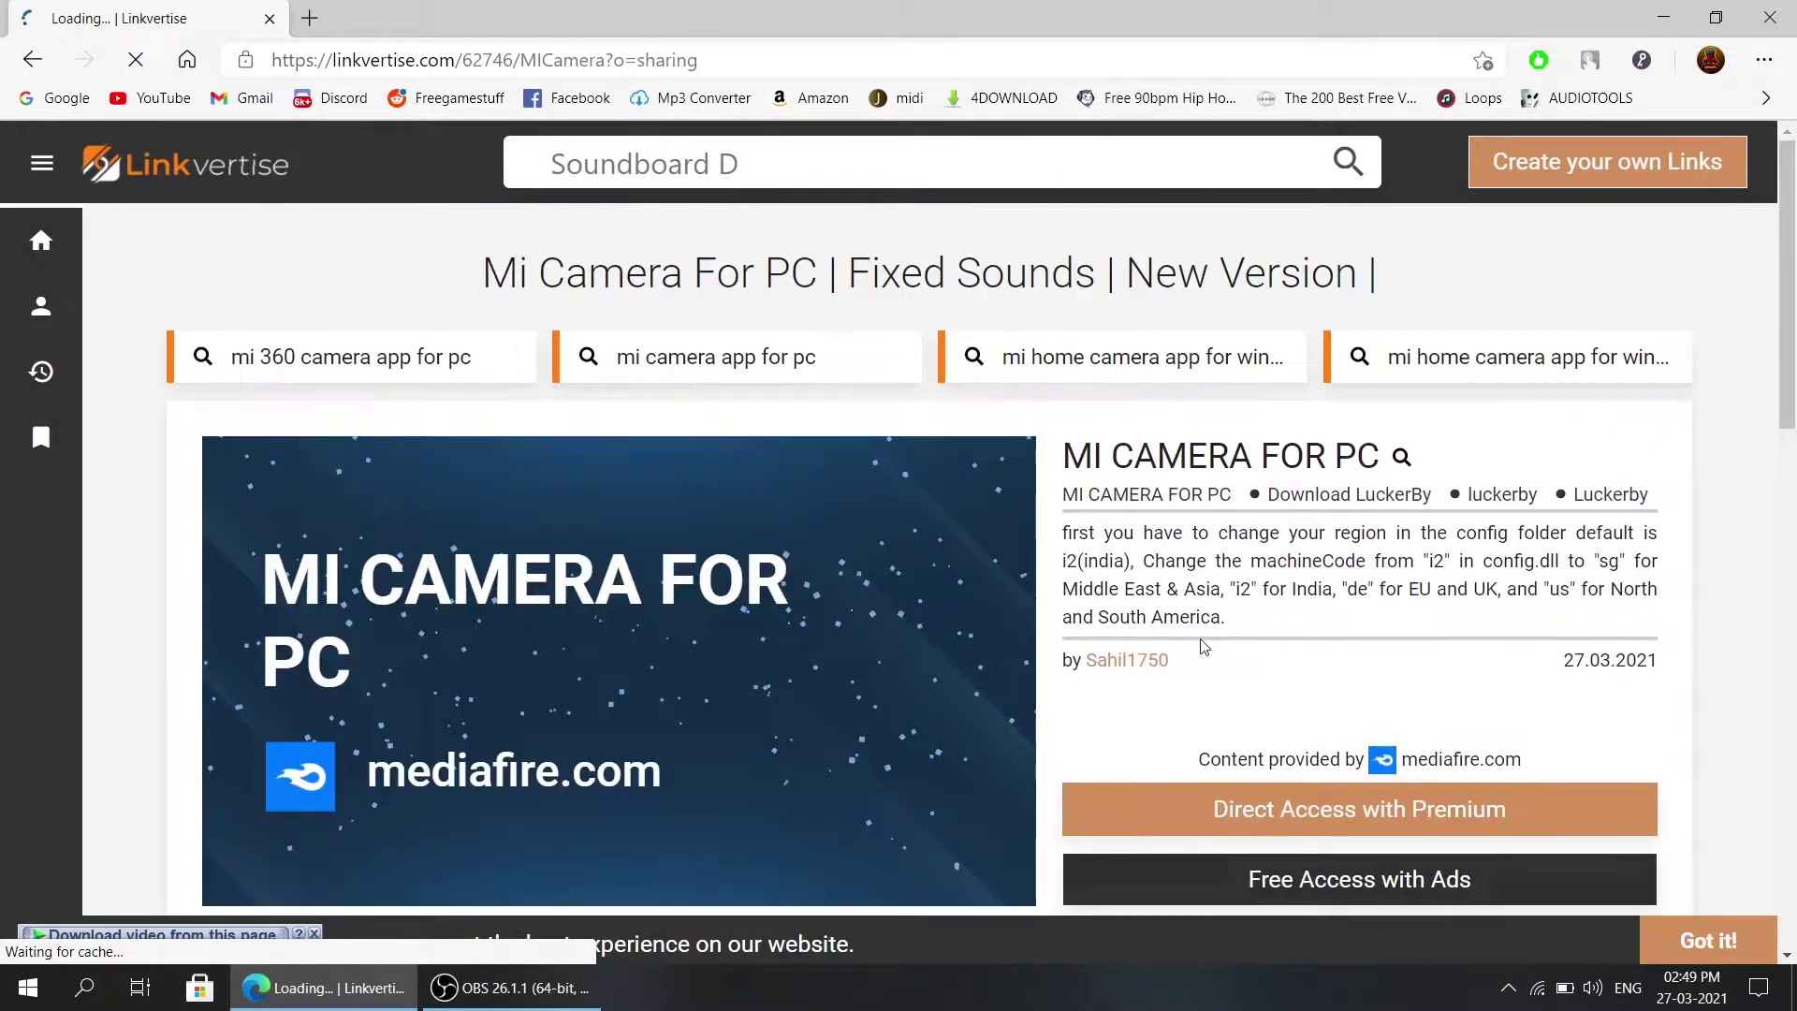
scroll(1207, 735, down, 1)
click(1247, 763)
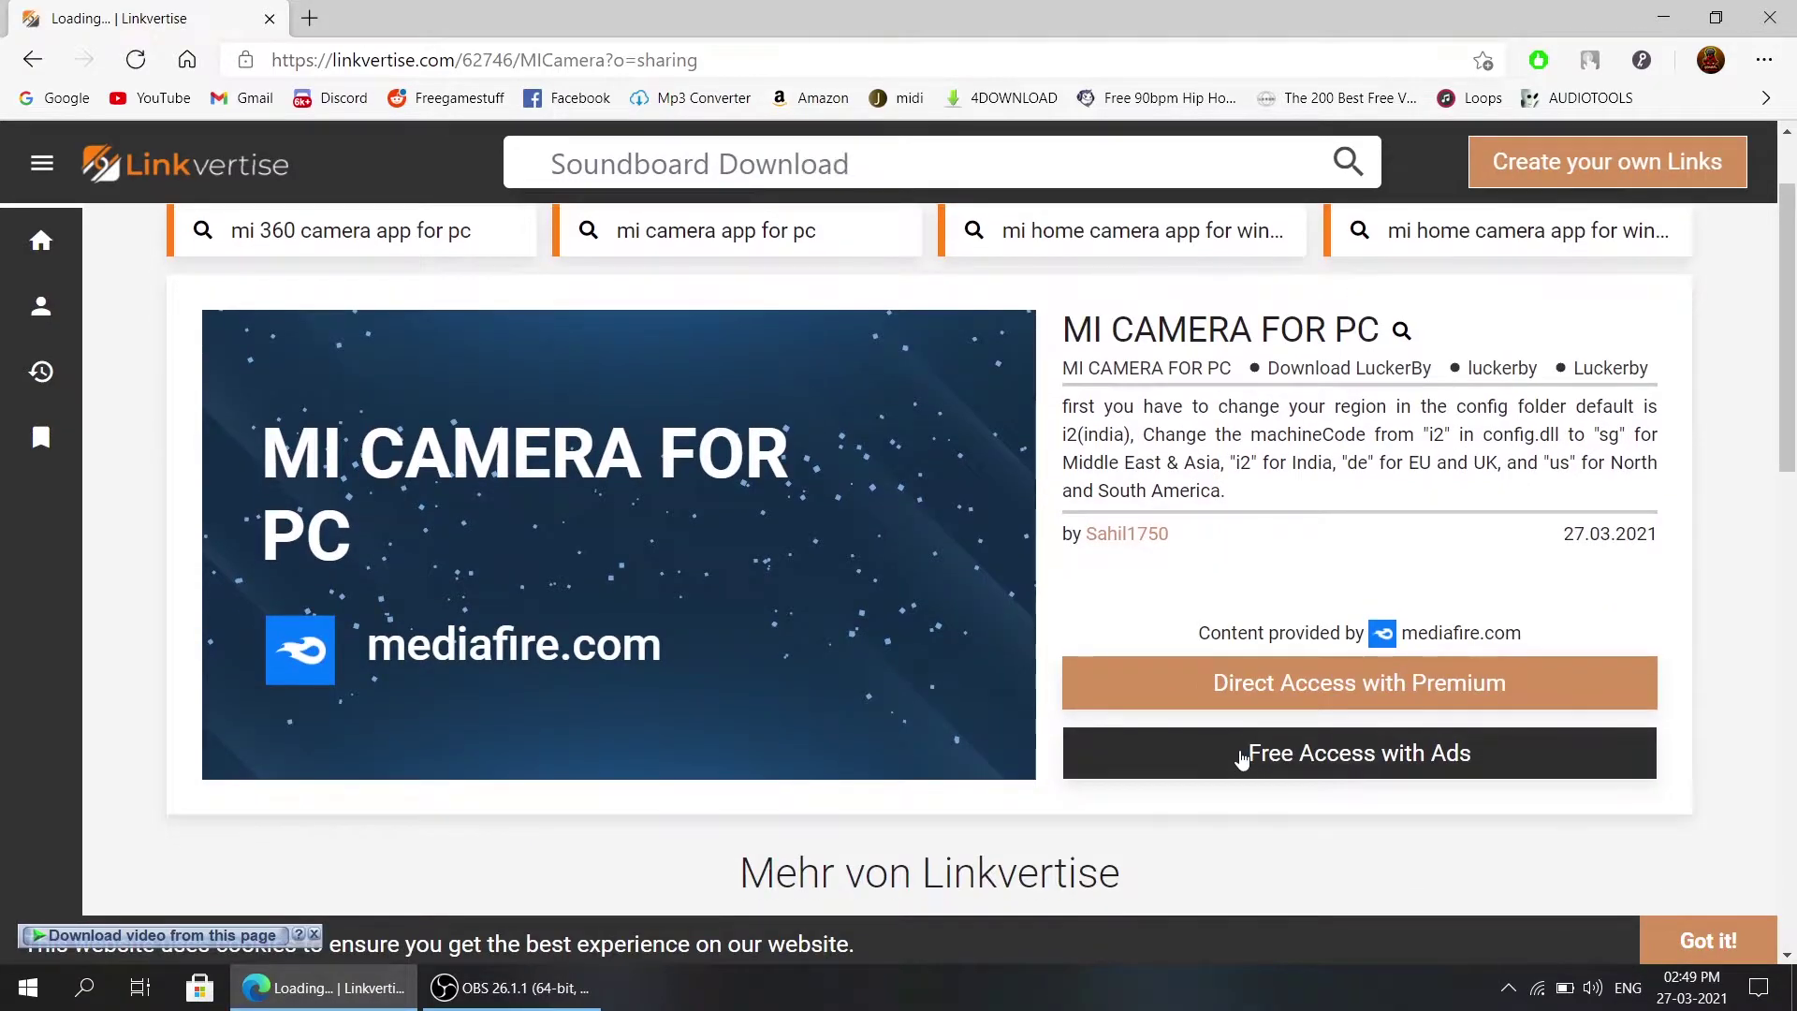
click(421, 449)
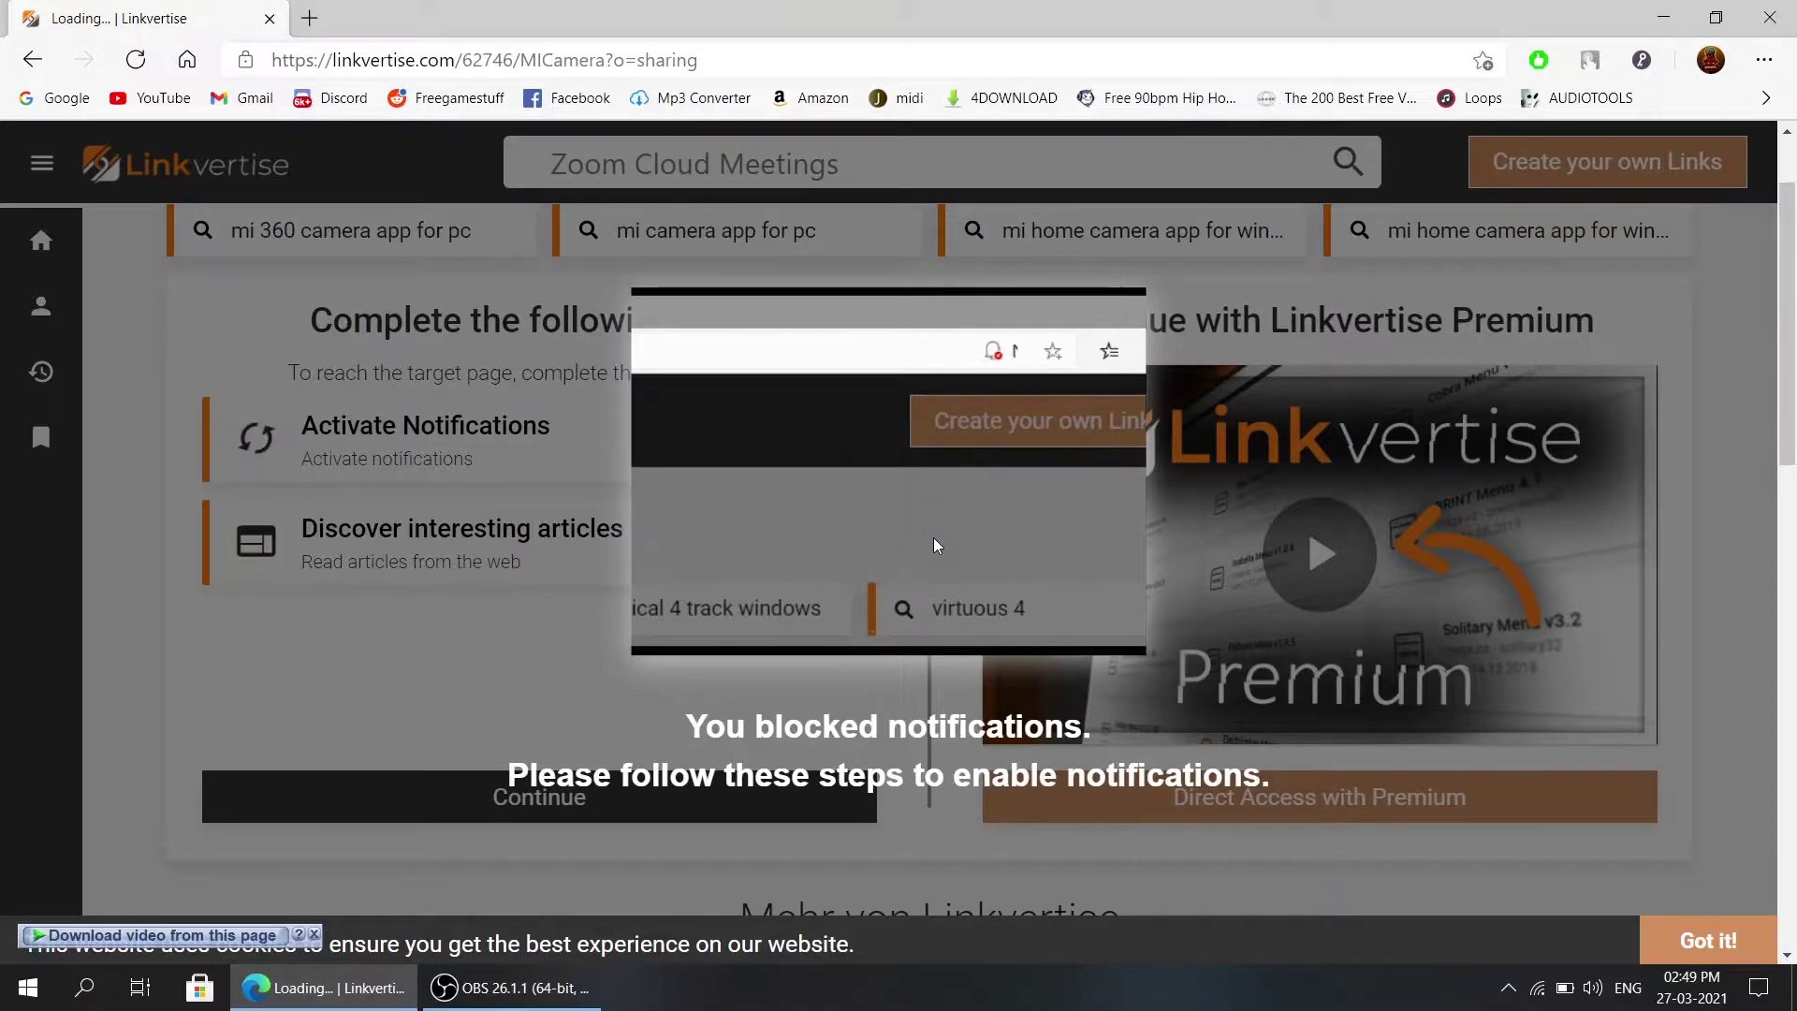
click(933, 537)
click(458, 448)
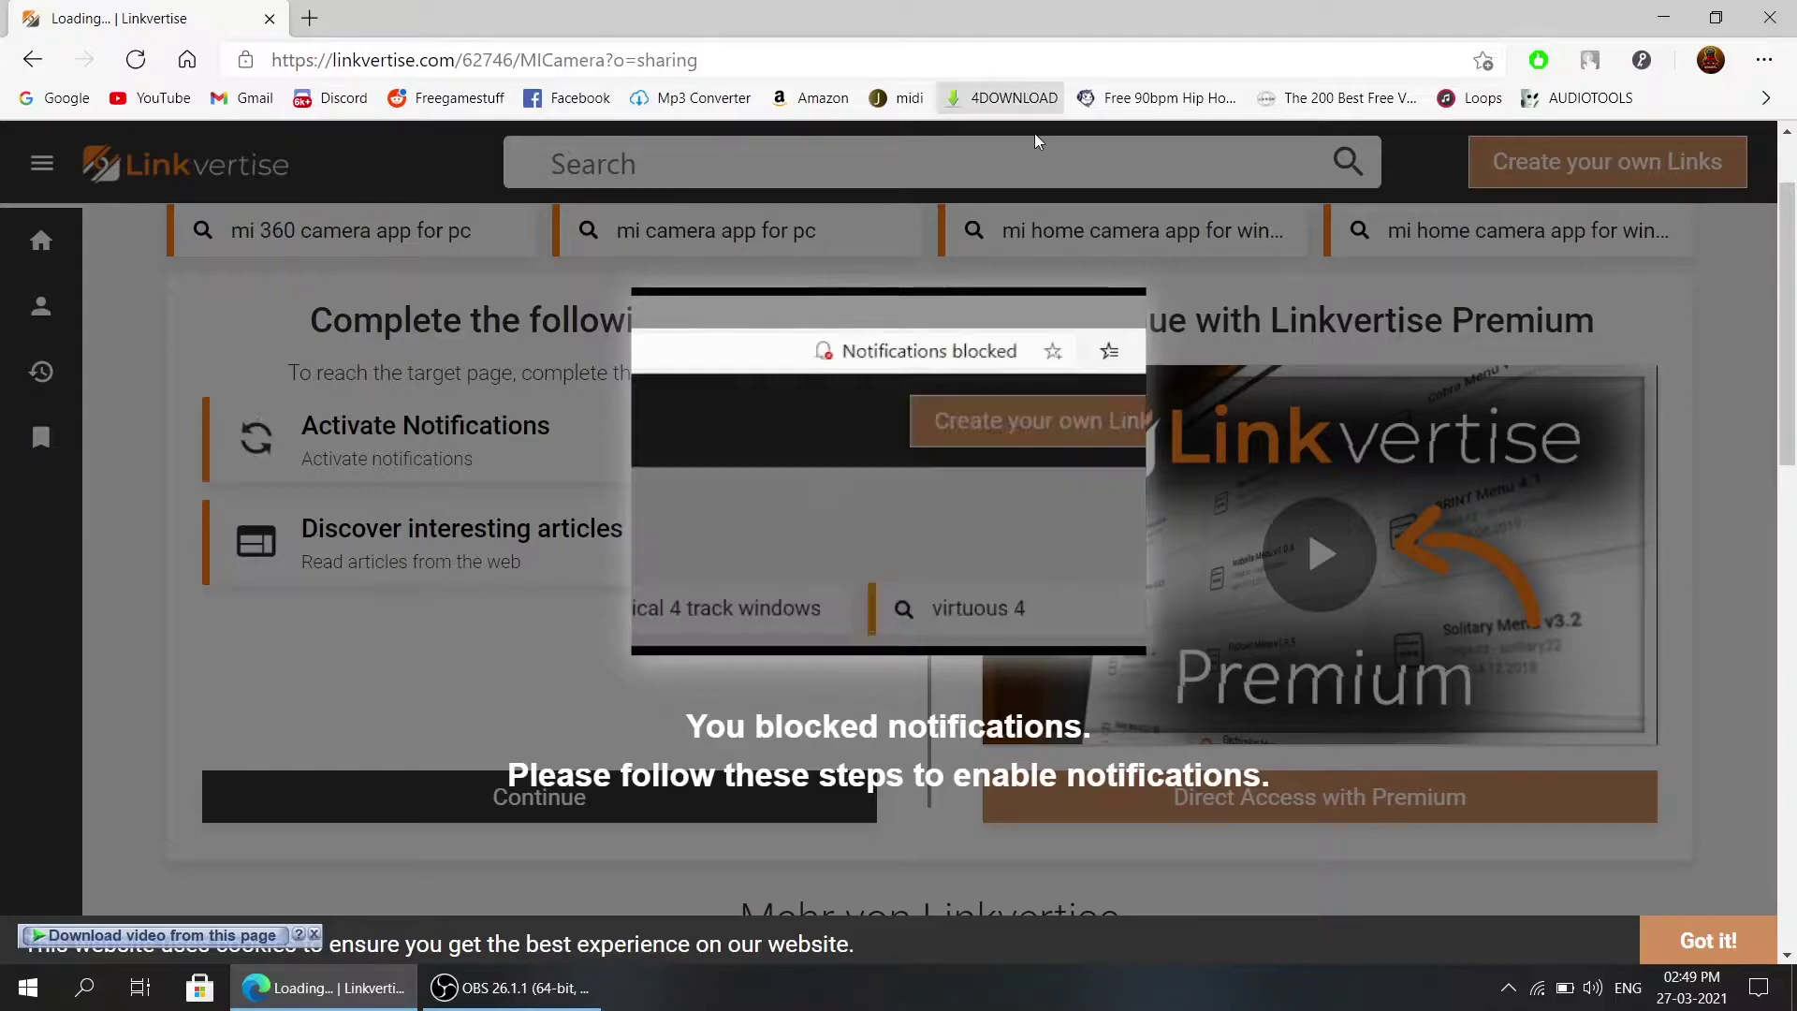
Step: Search the browser settings for "notification" and open the Notifications site permission
click(1764, 62)
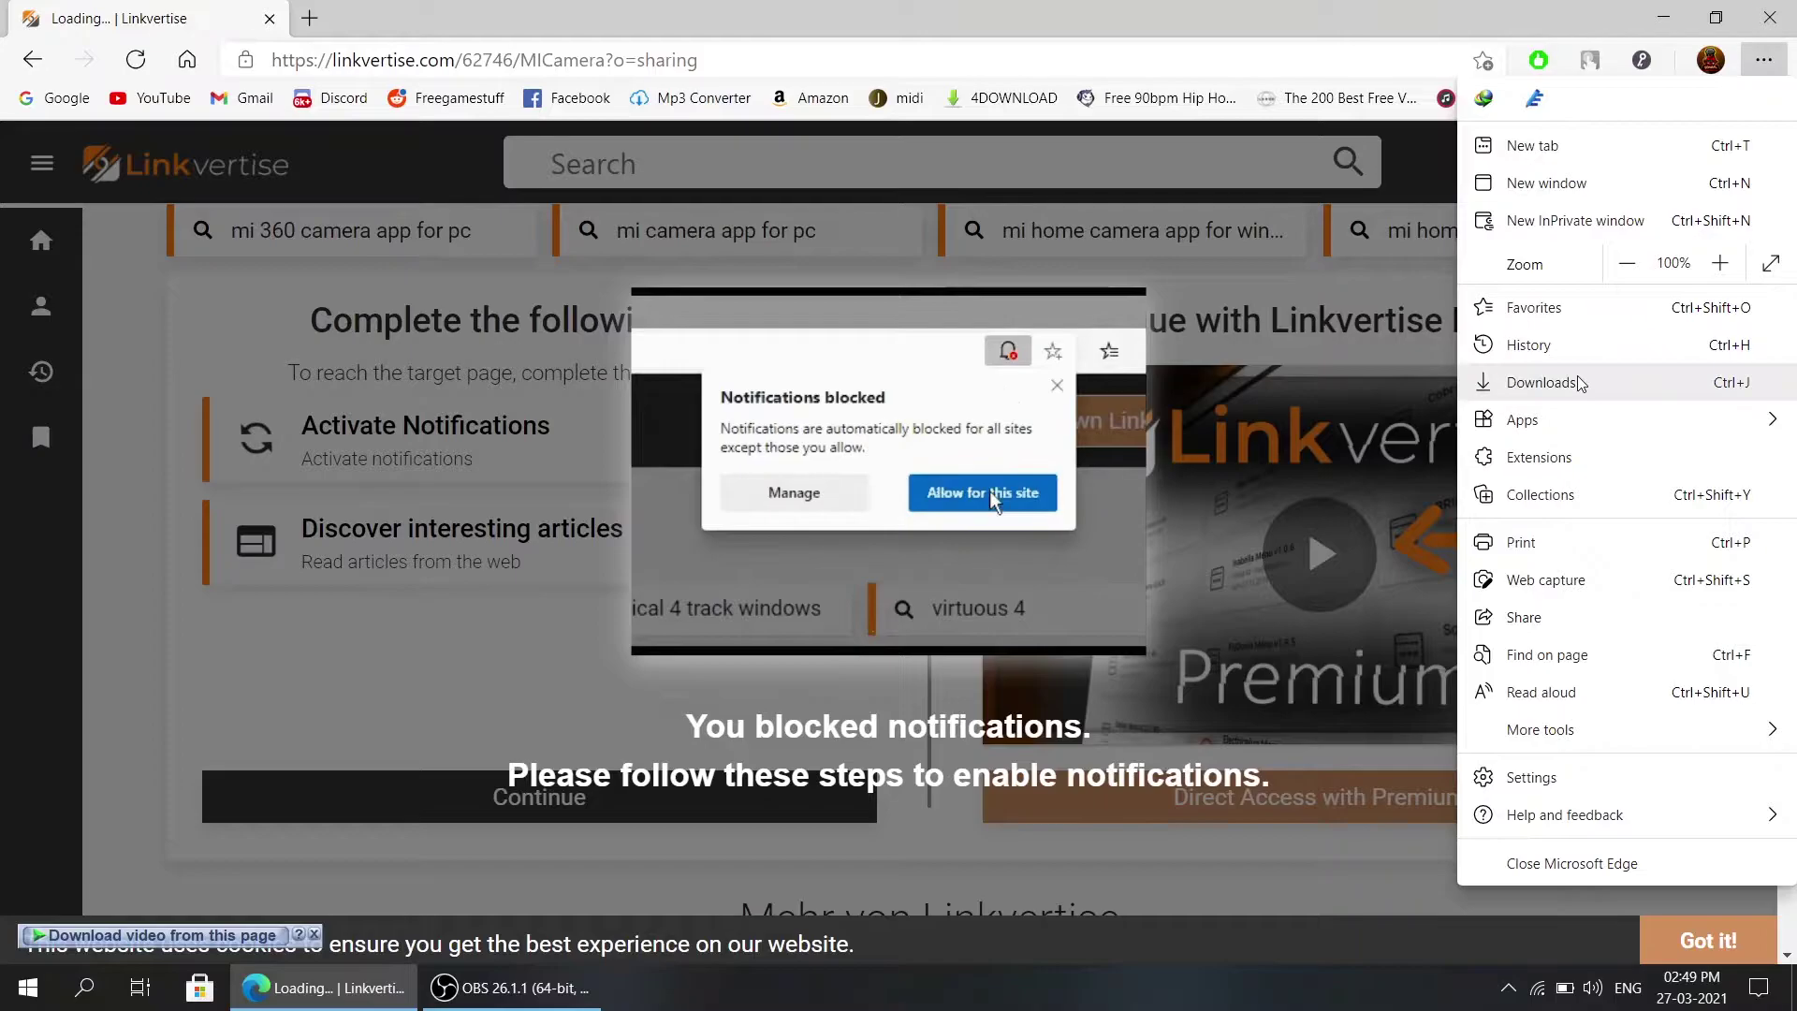
click(1515, 793)
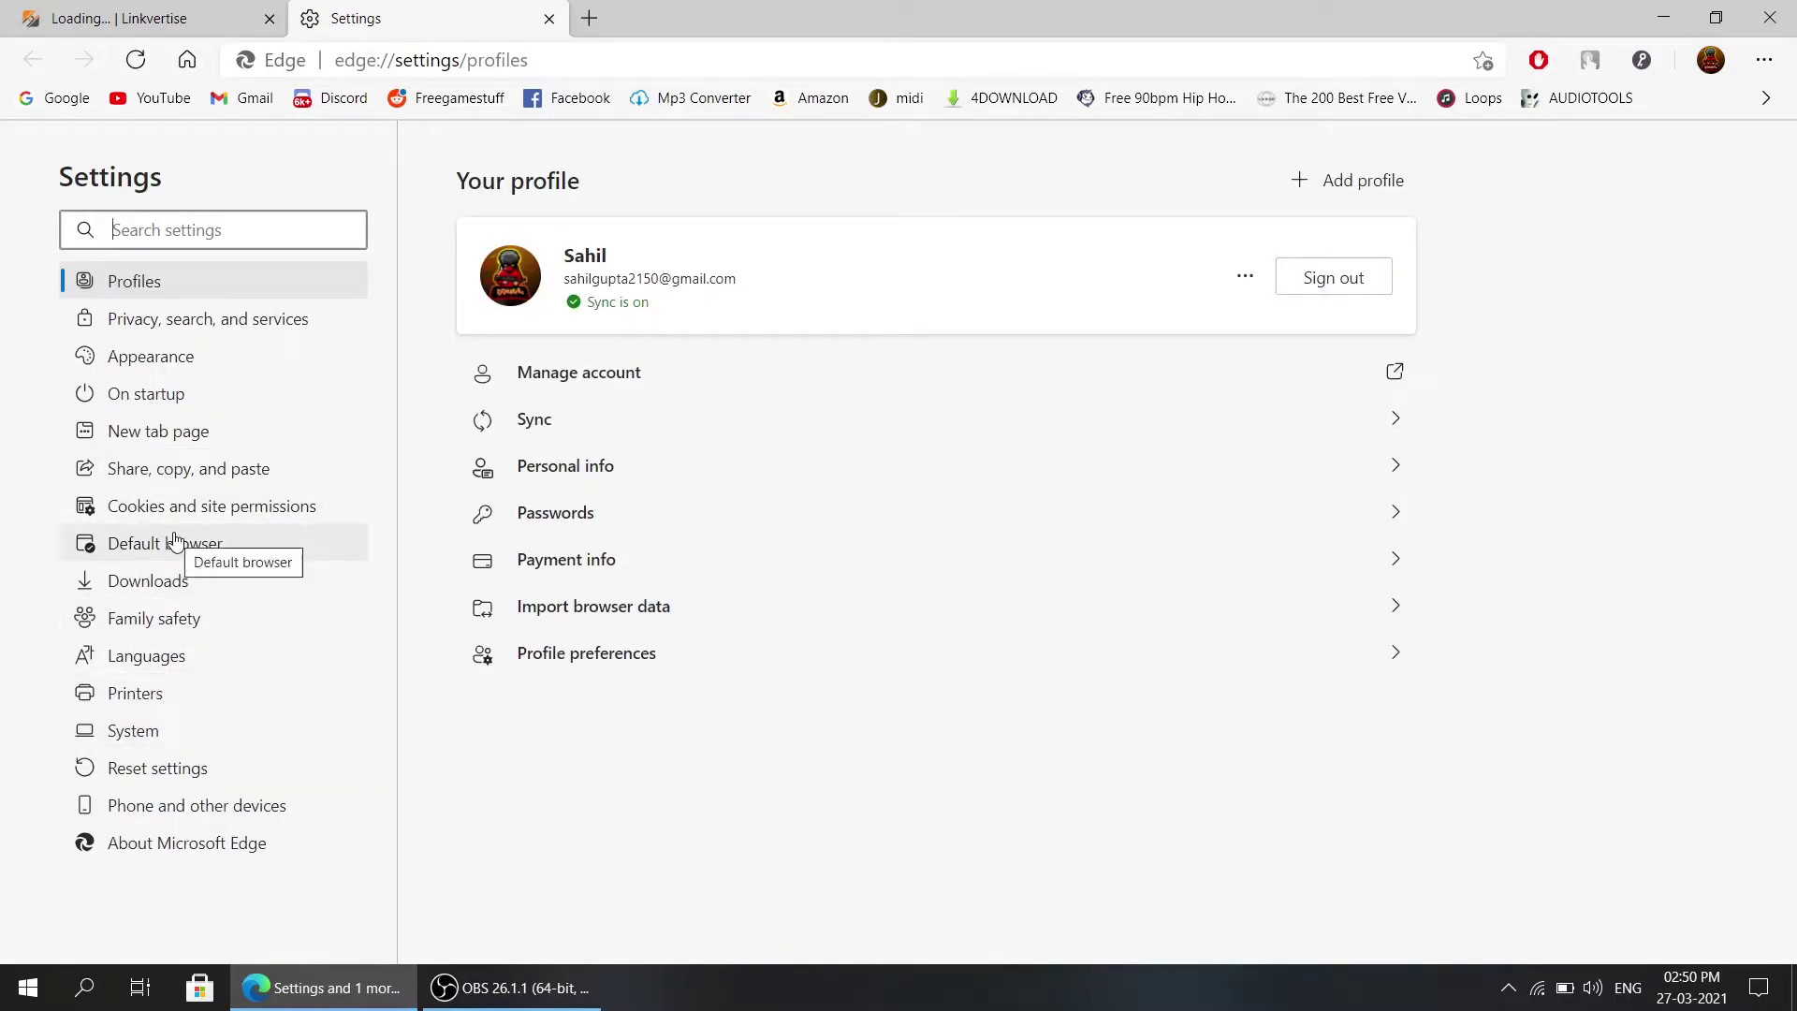
click(210, 244)
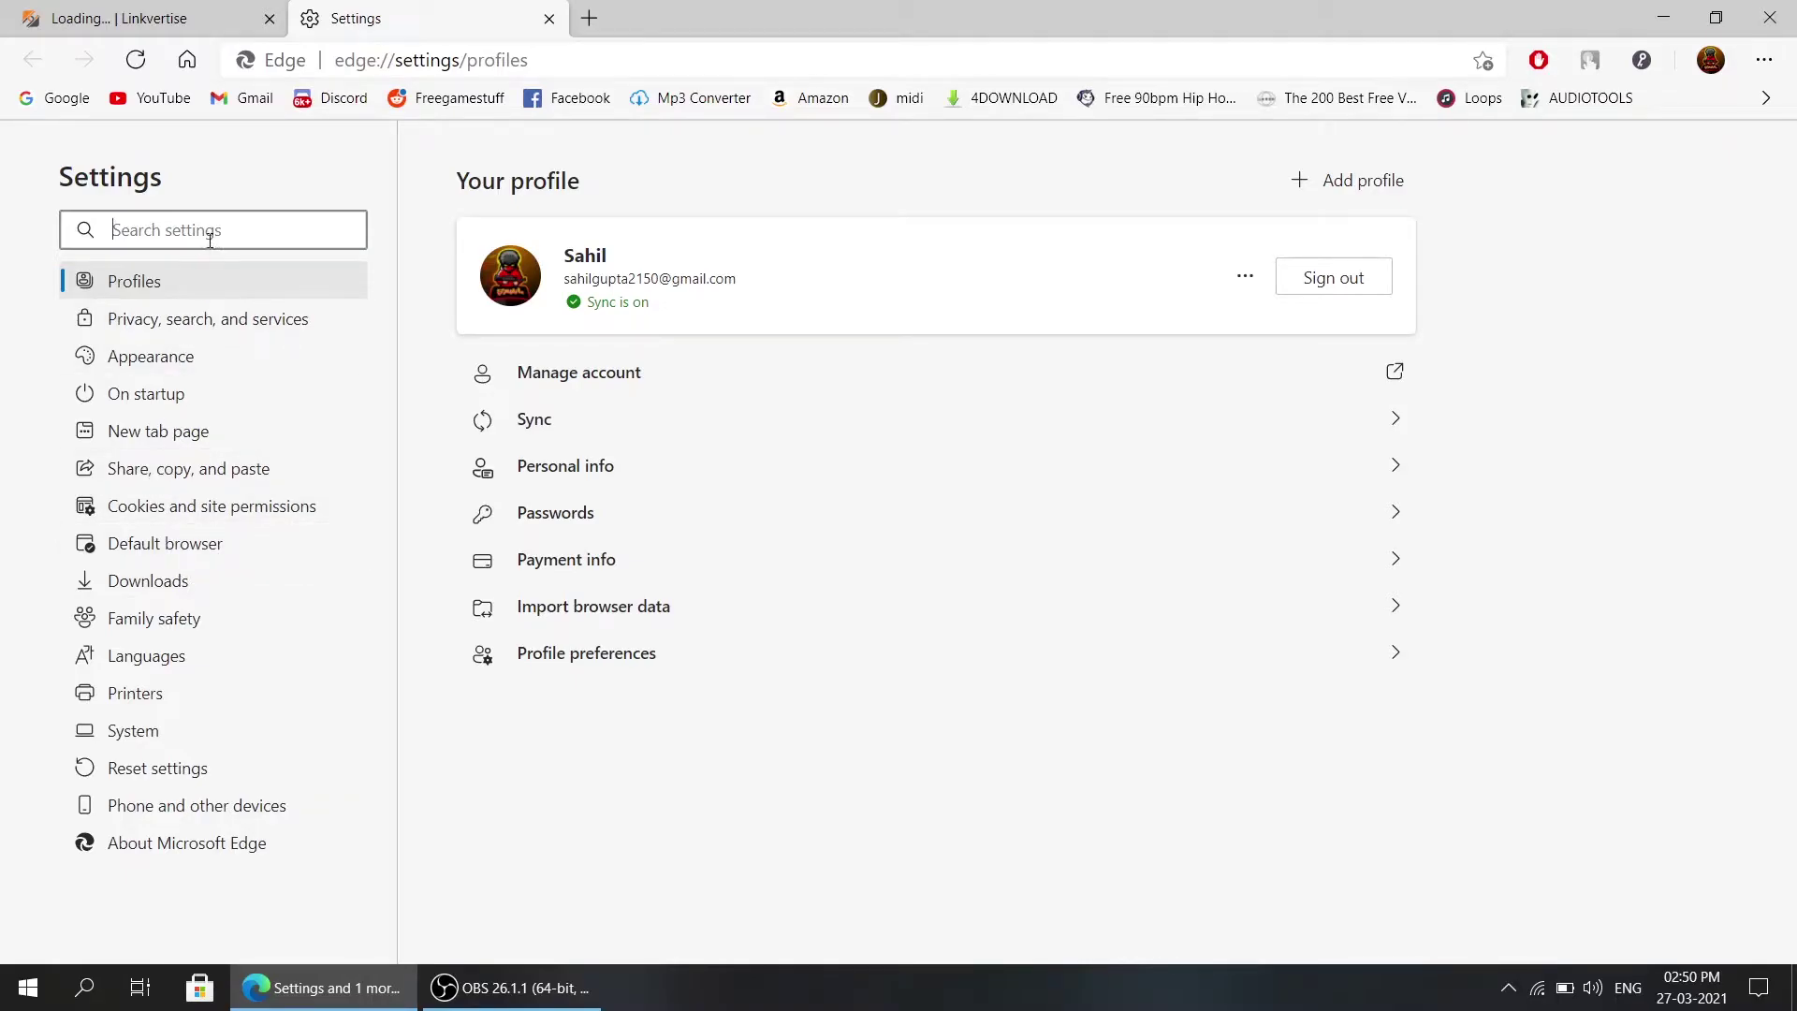
text(notfi)
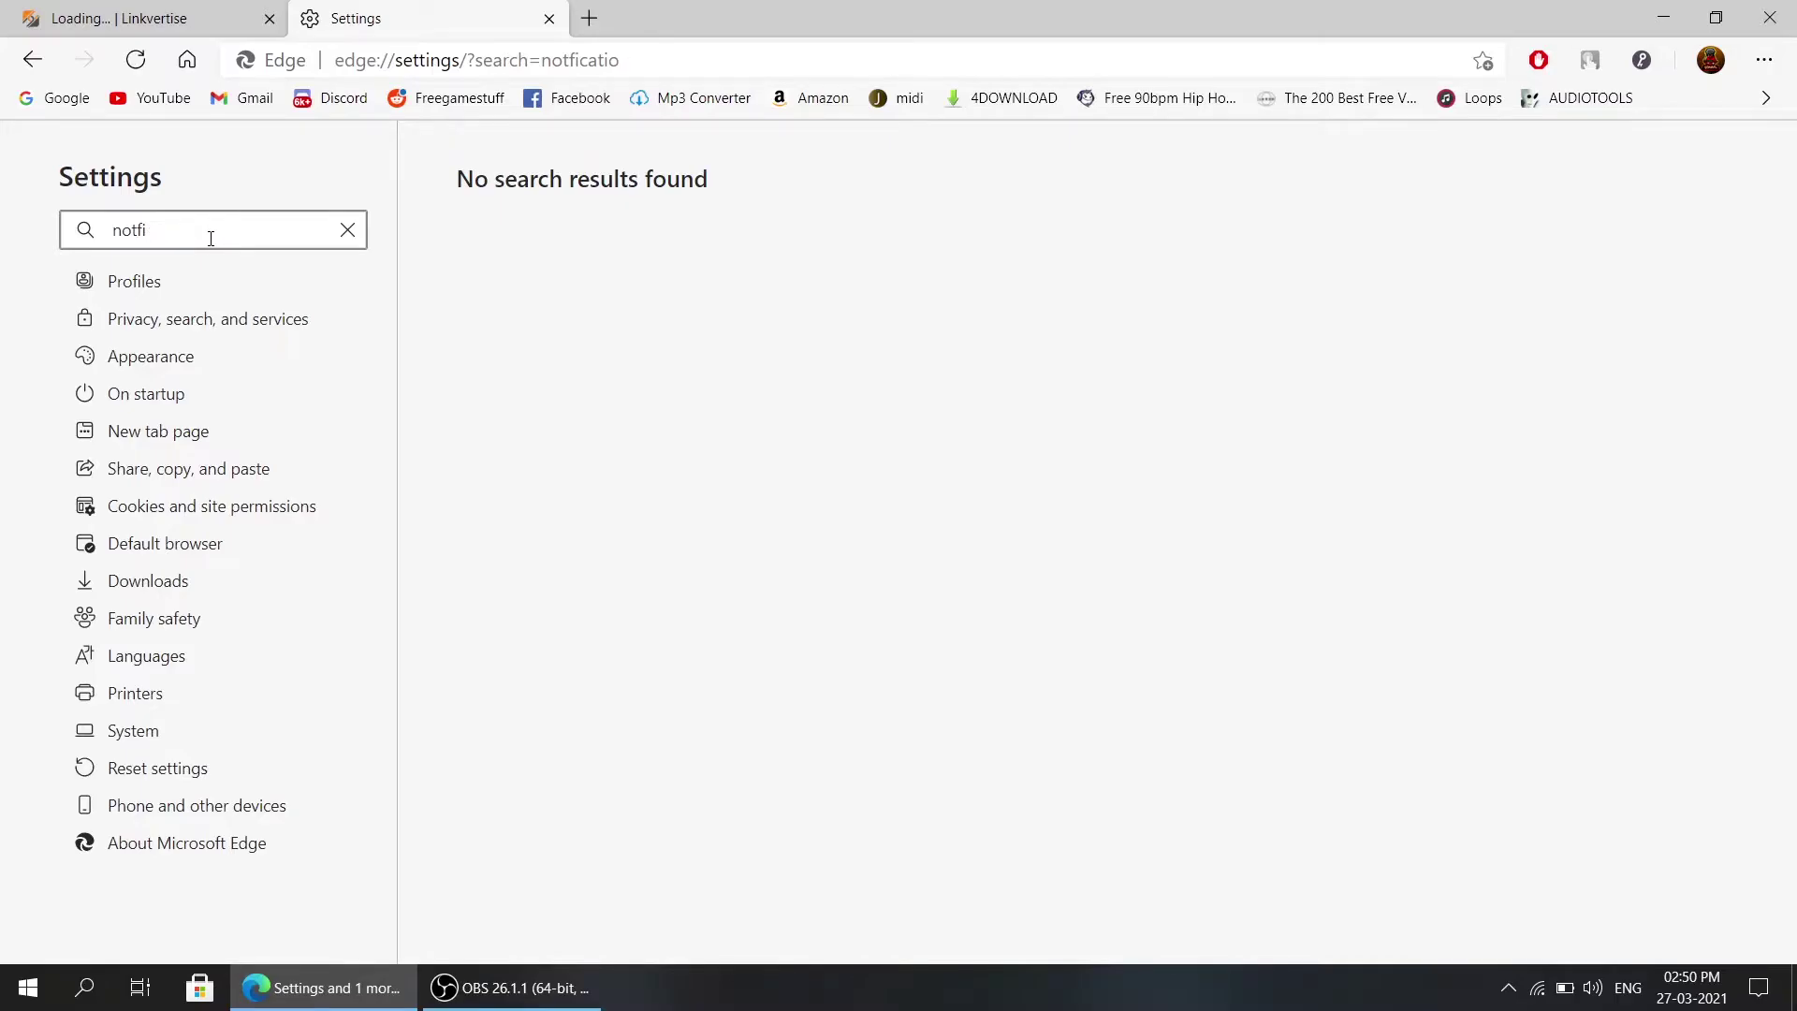
key(BackSpace)
key(BackSpace)
text(ification)
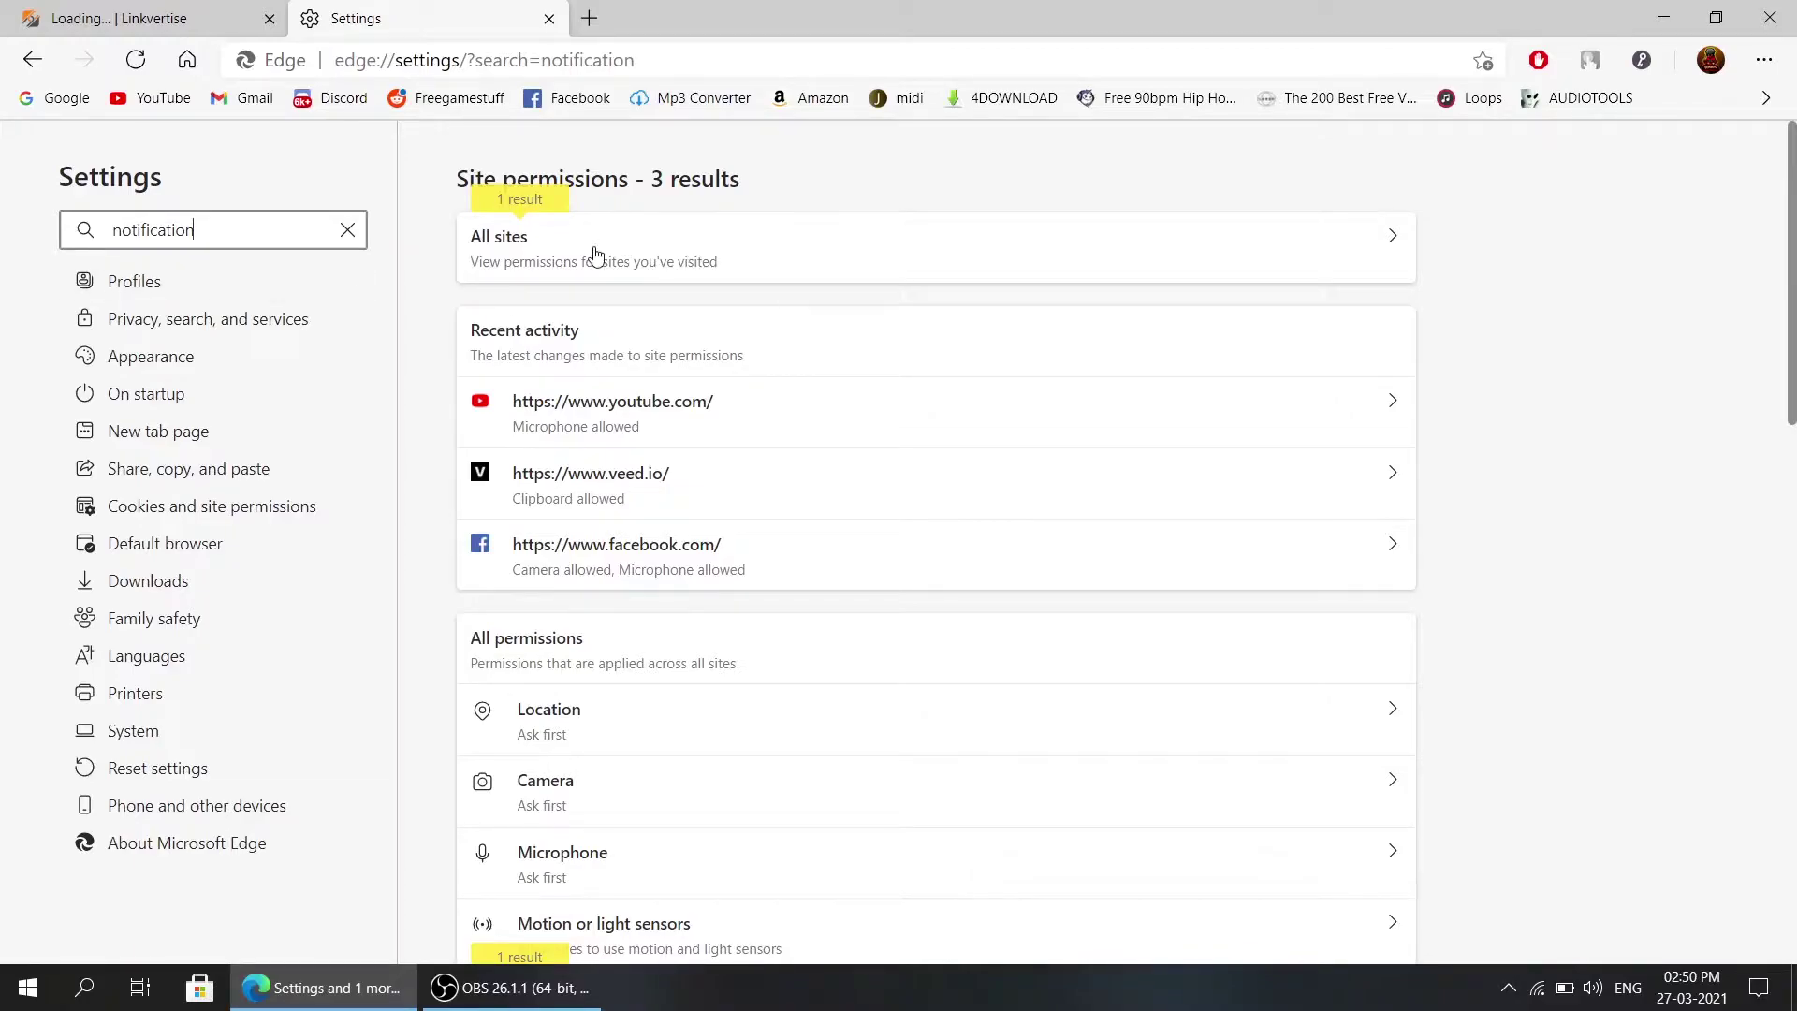
scroll(765, 716, down, 4)
click(588, 633)
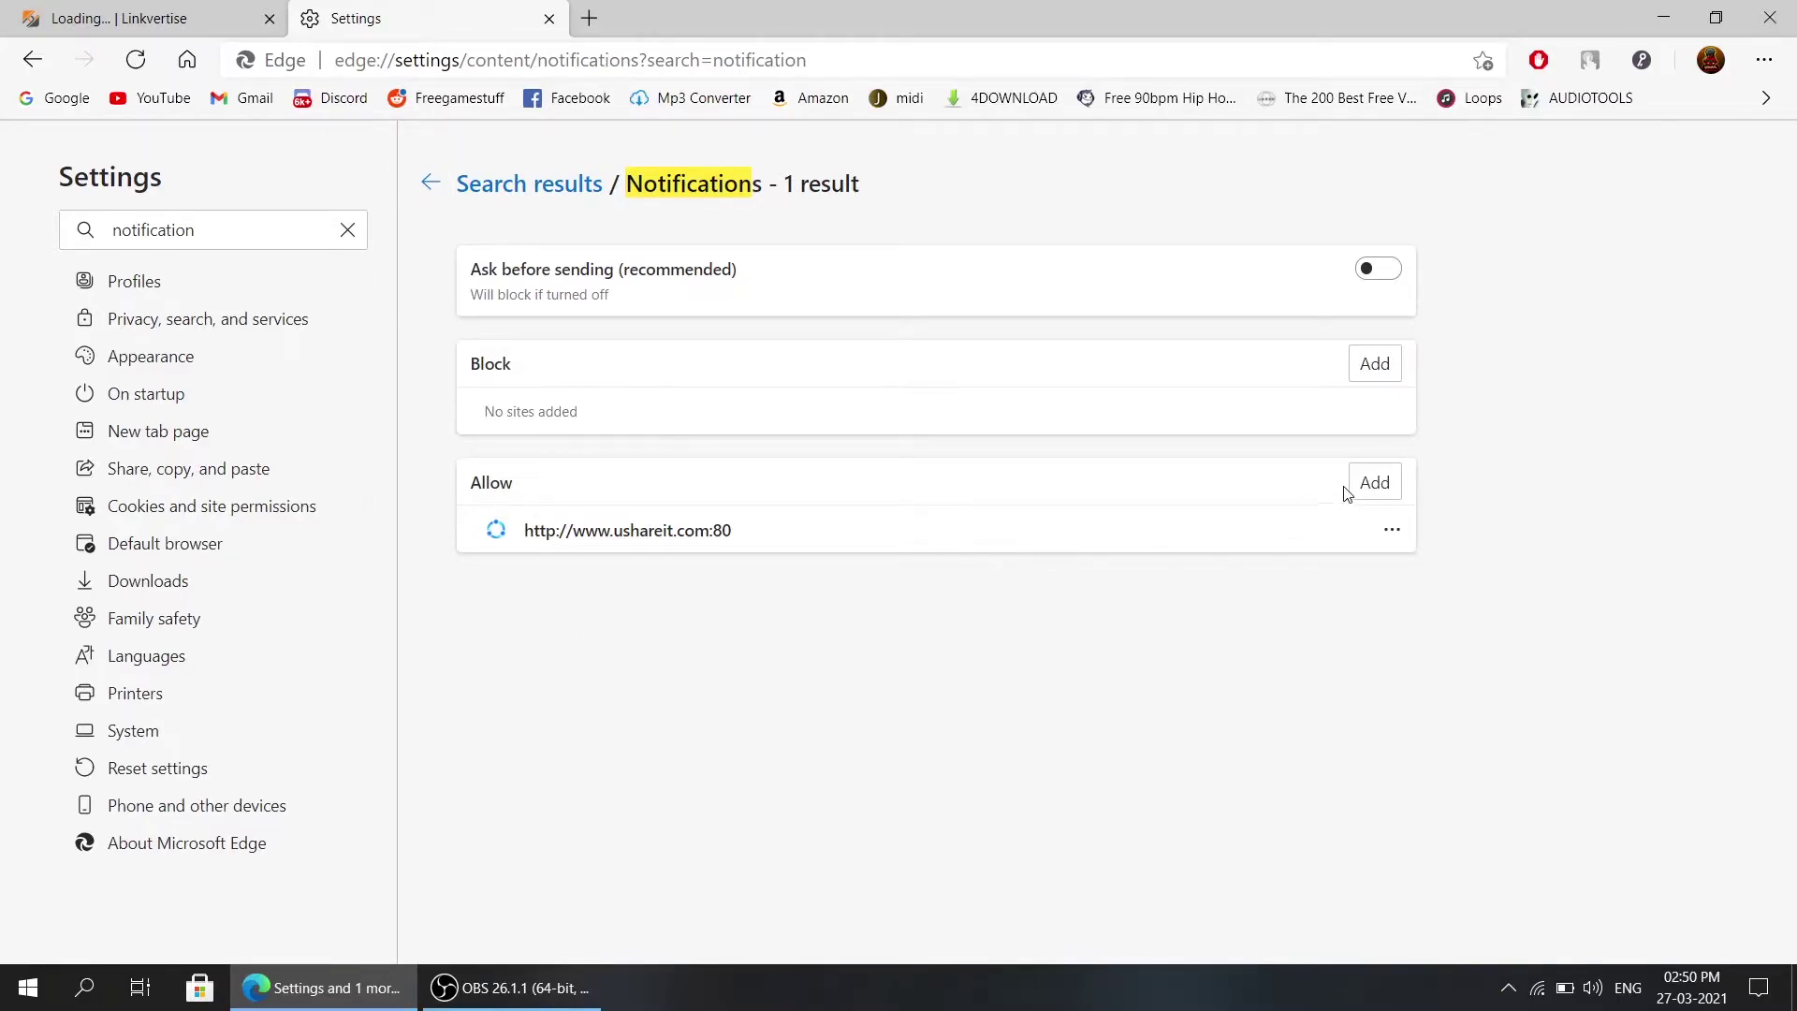
click(1373, 482)
click(168, 19)
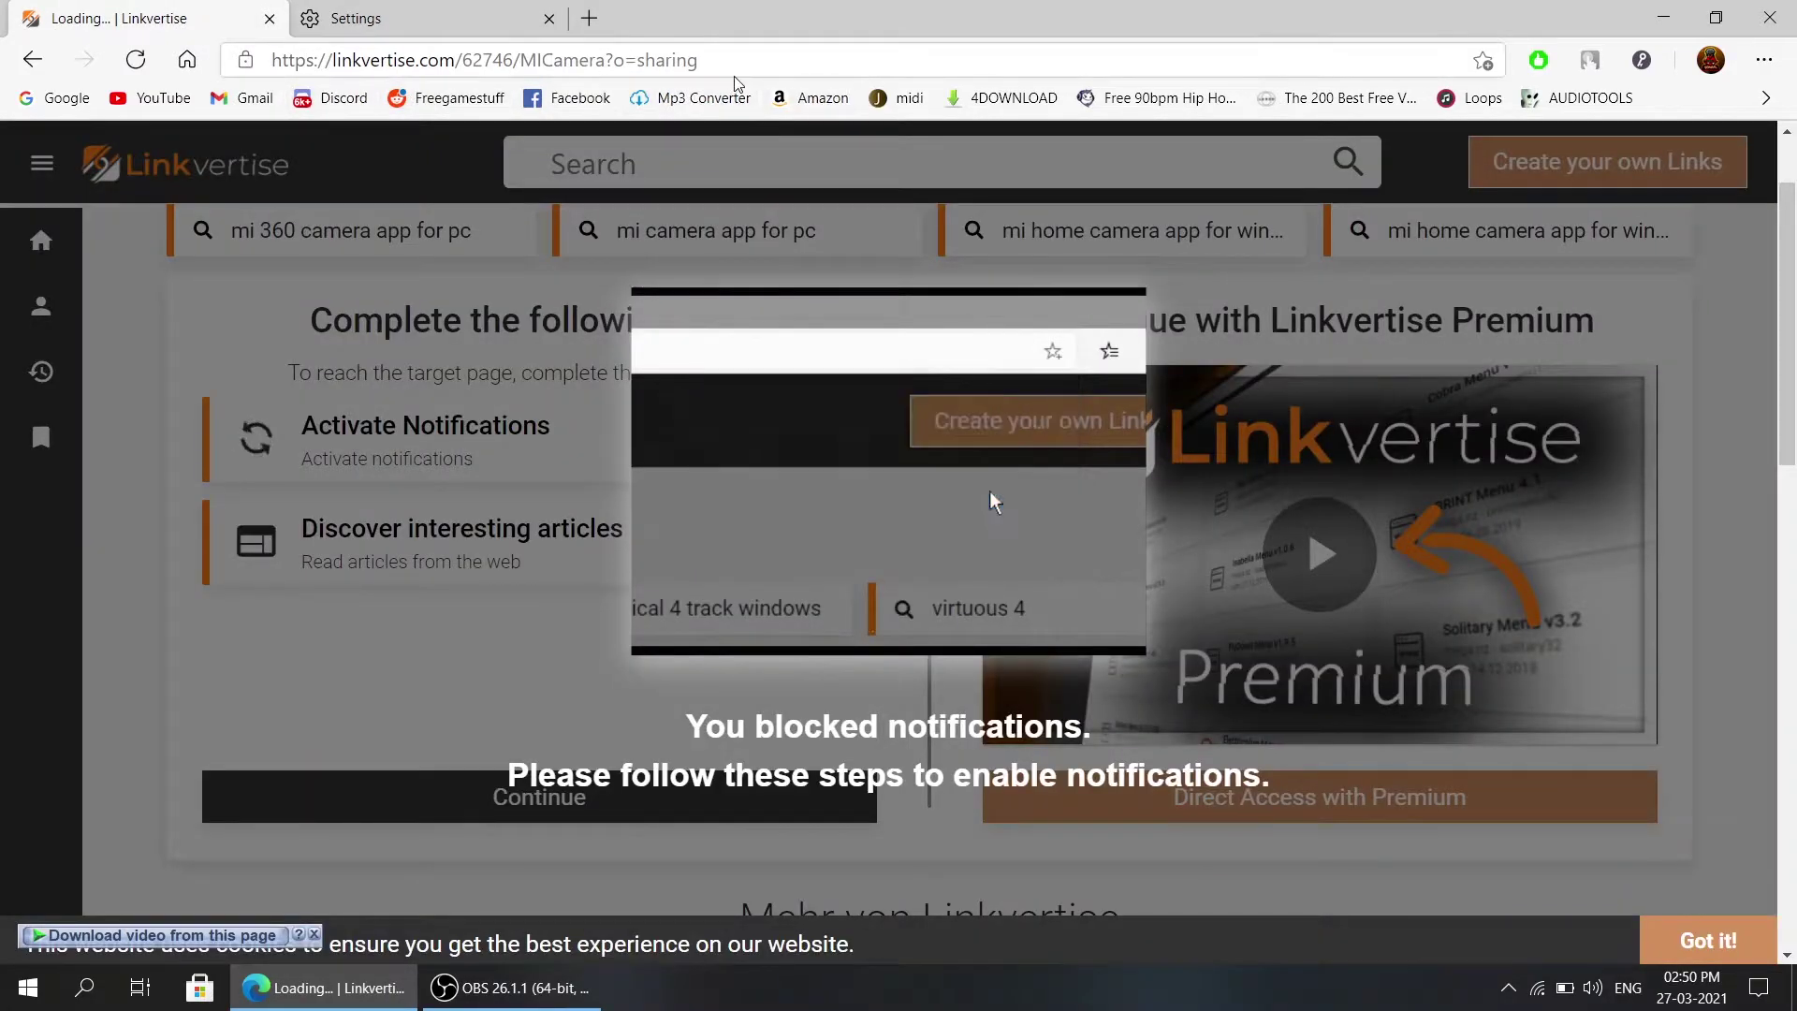
click(749, 63)
drag(750, 63, 225, 73)
key(ctrl+c)
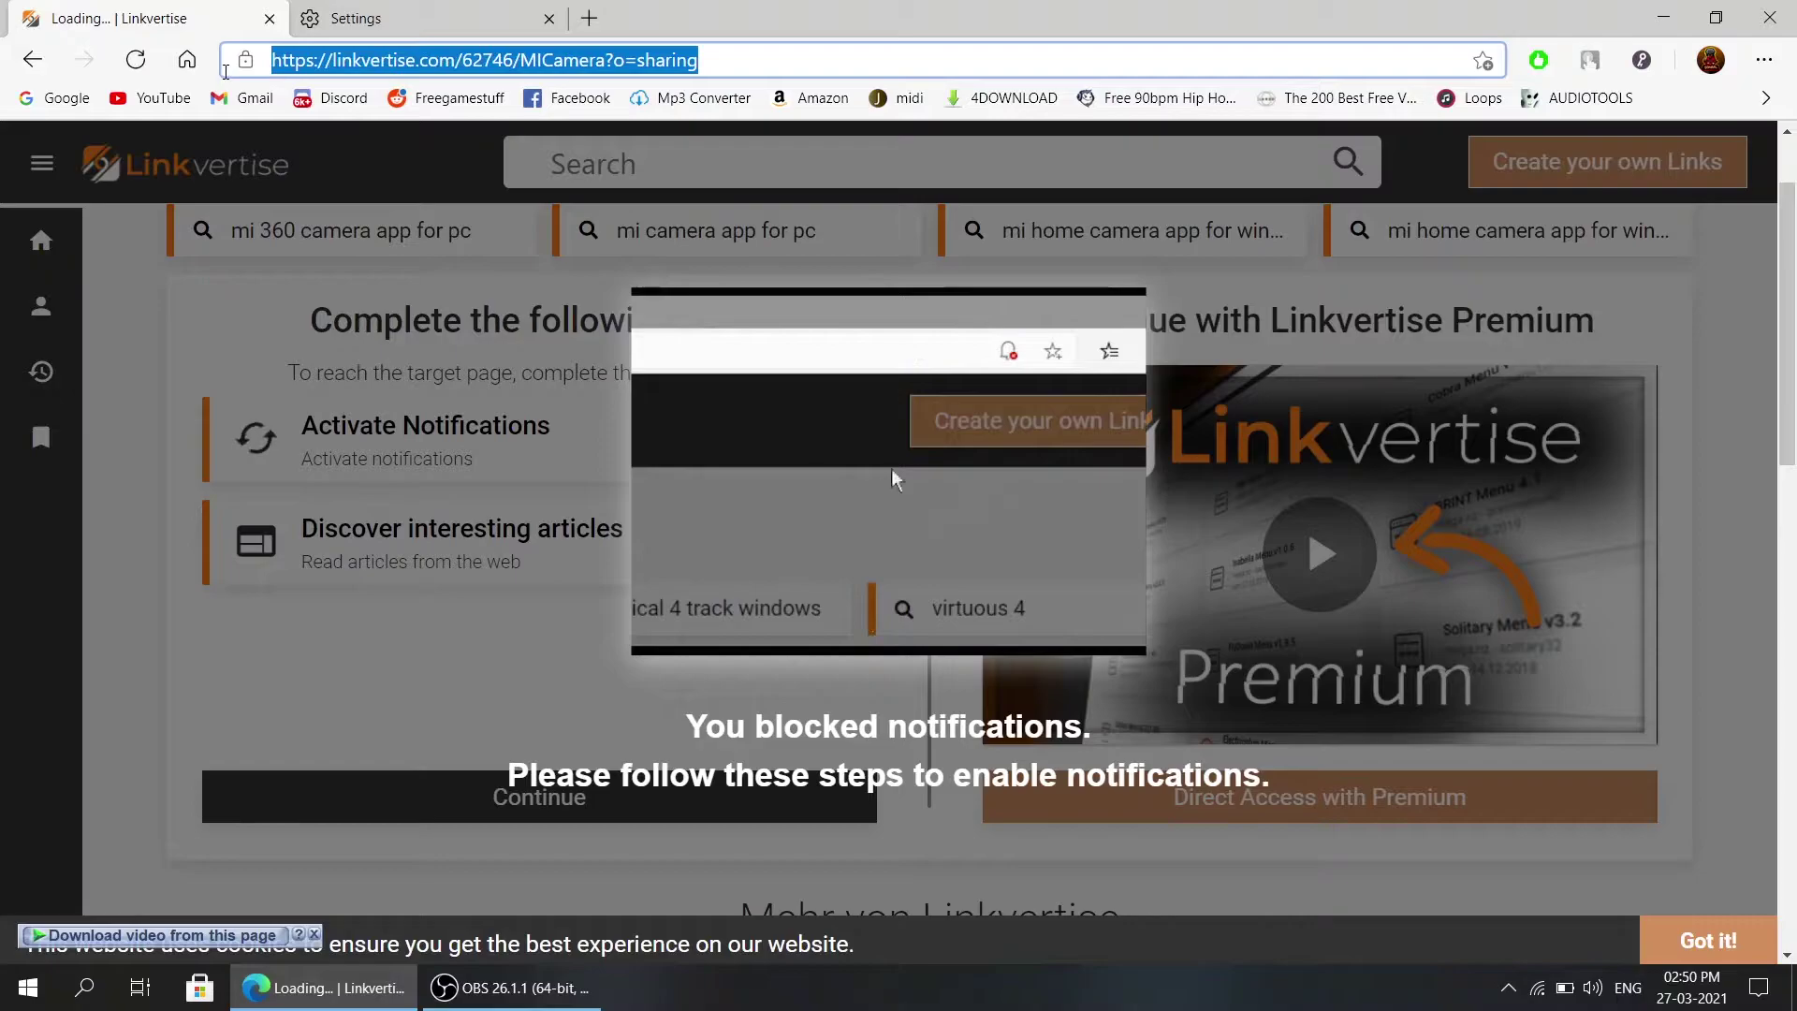
click(402, 19)
key(ctrl+v)
click(800, 614)
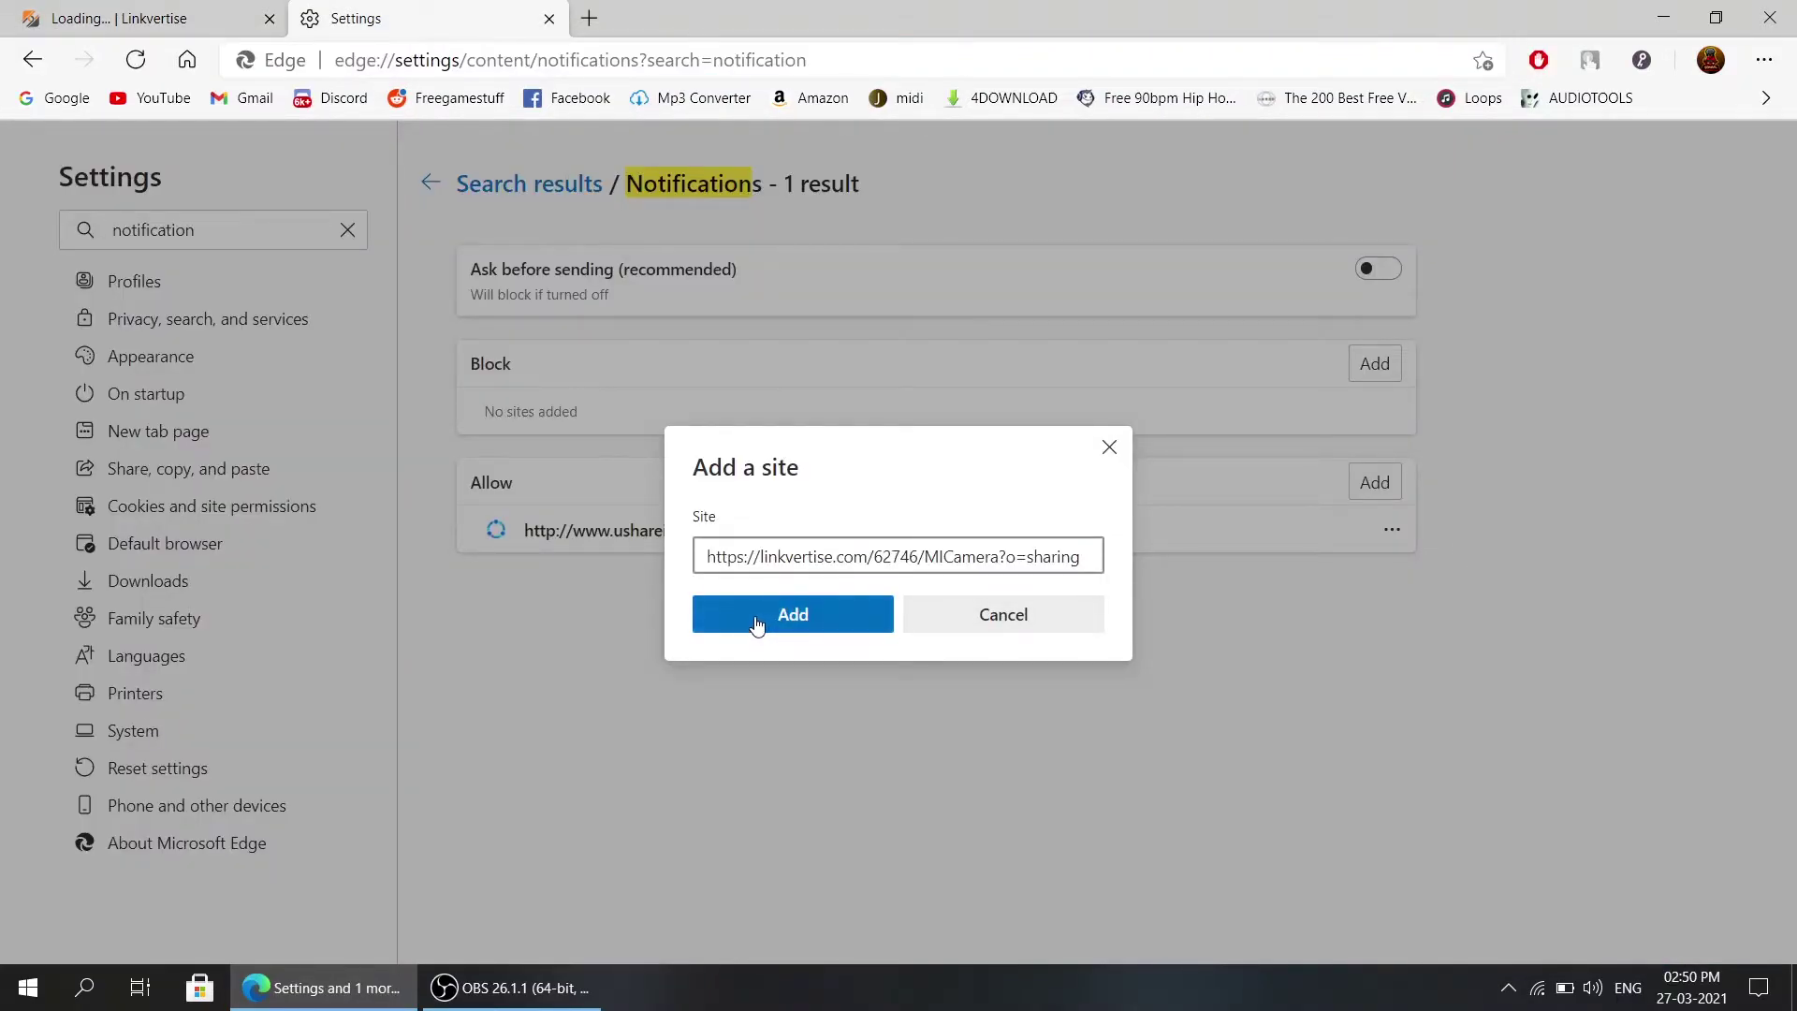
click(1392, 530)
click(1290, 596)
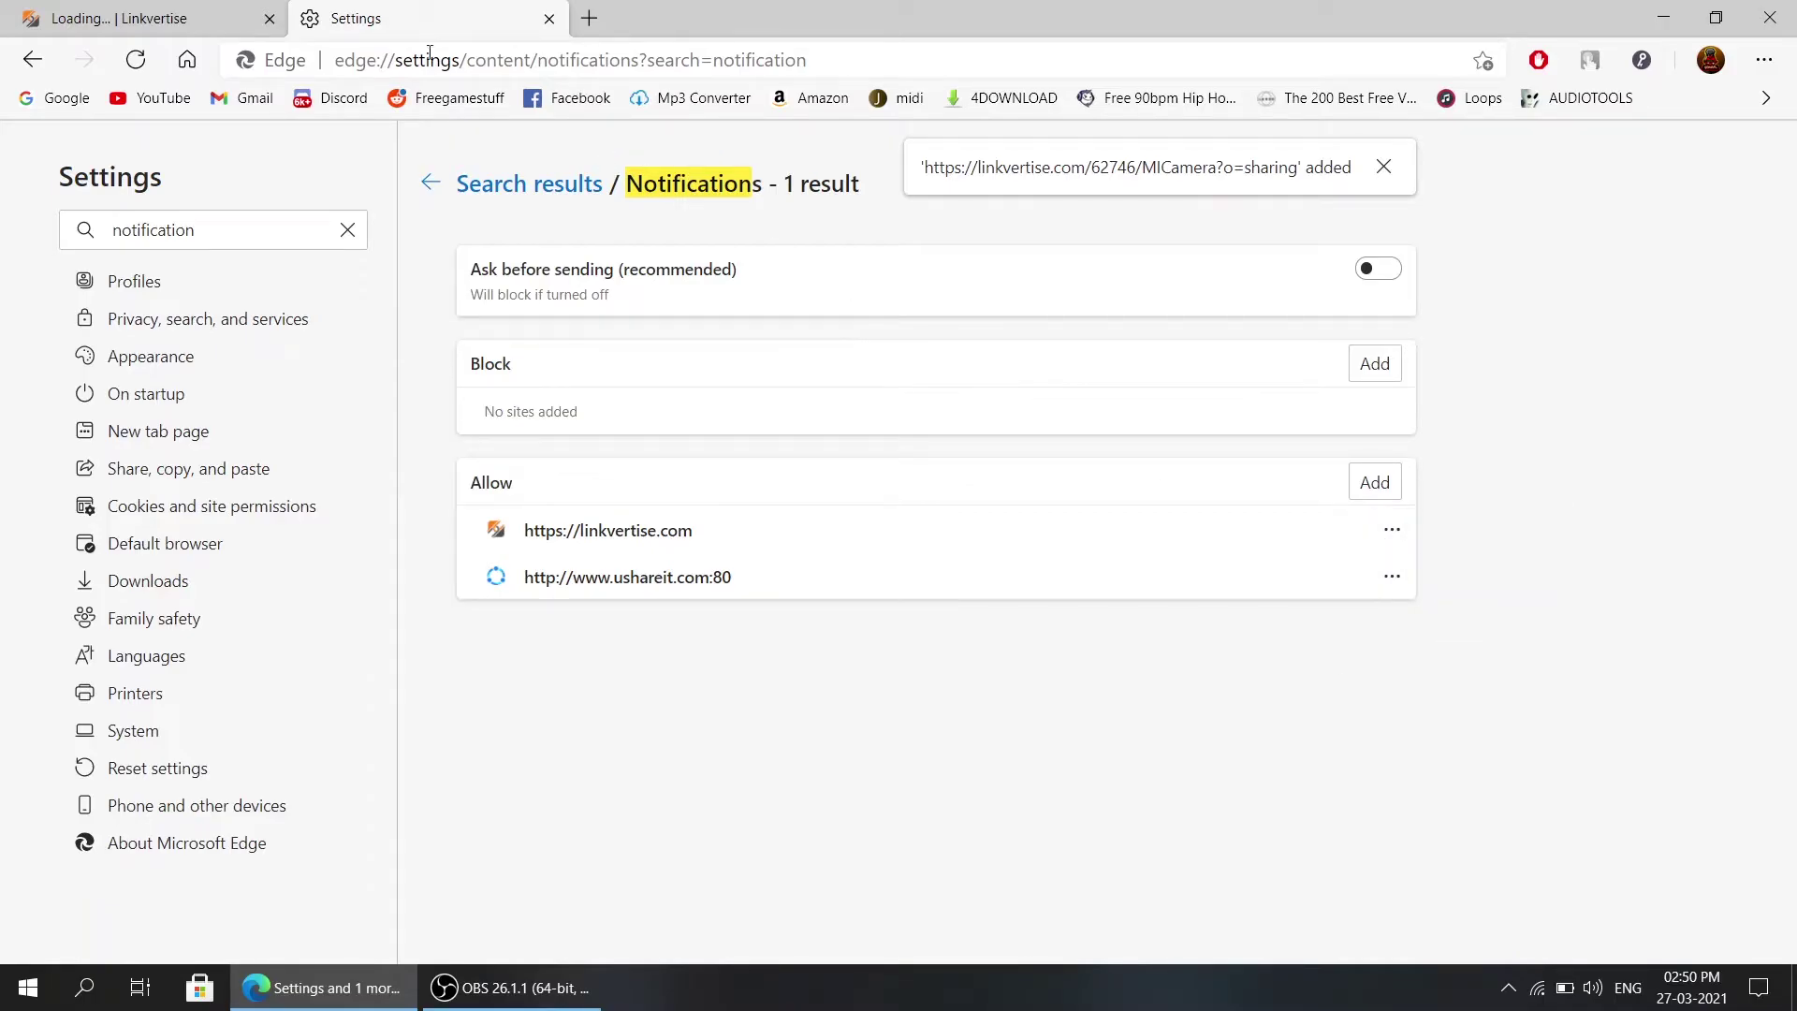
Step: Back on the Linkvertise page, complete the Discover interesting articles task by opening "Absolut in the house", then closing it and the article list
click(122, 19)
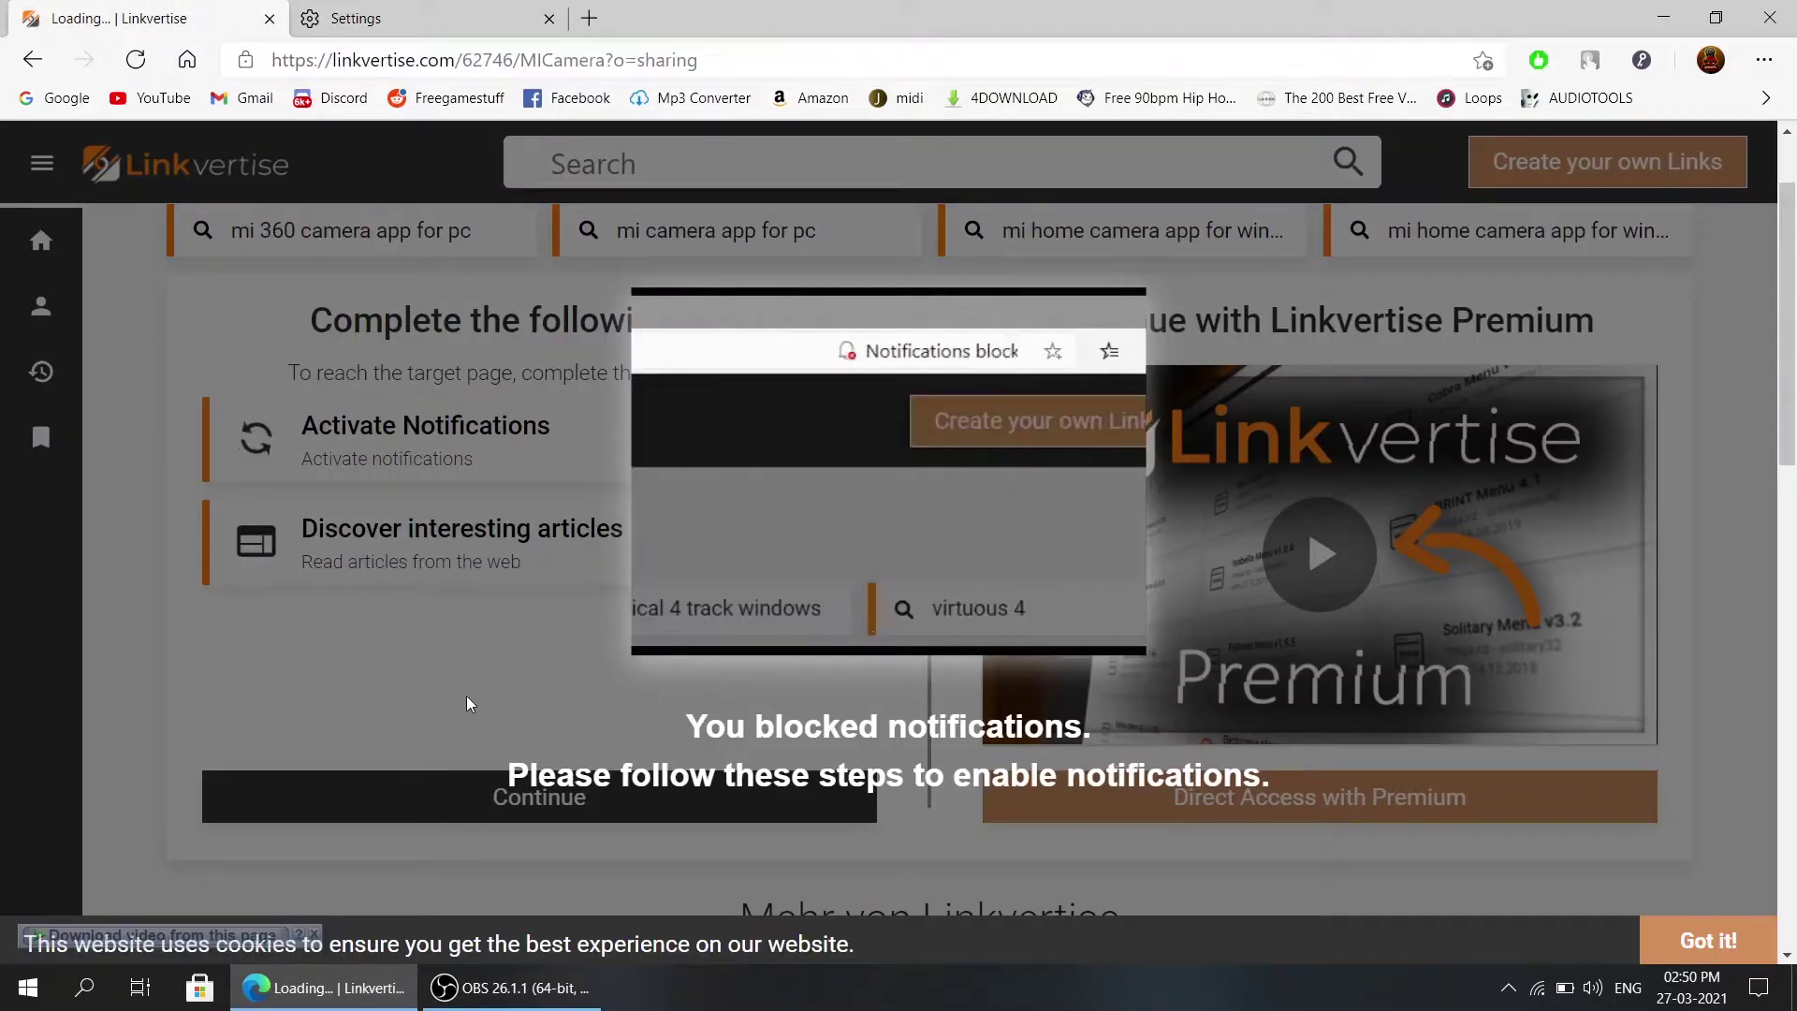
click(582, 672)
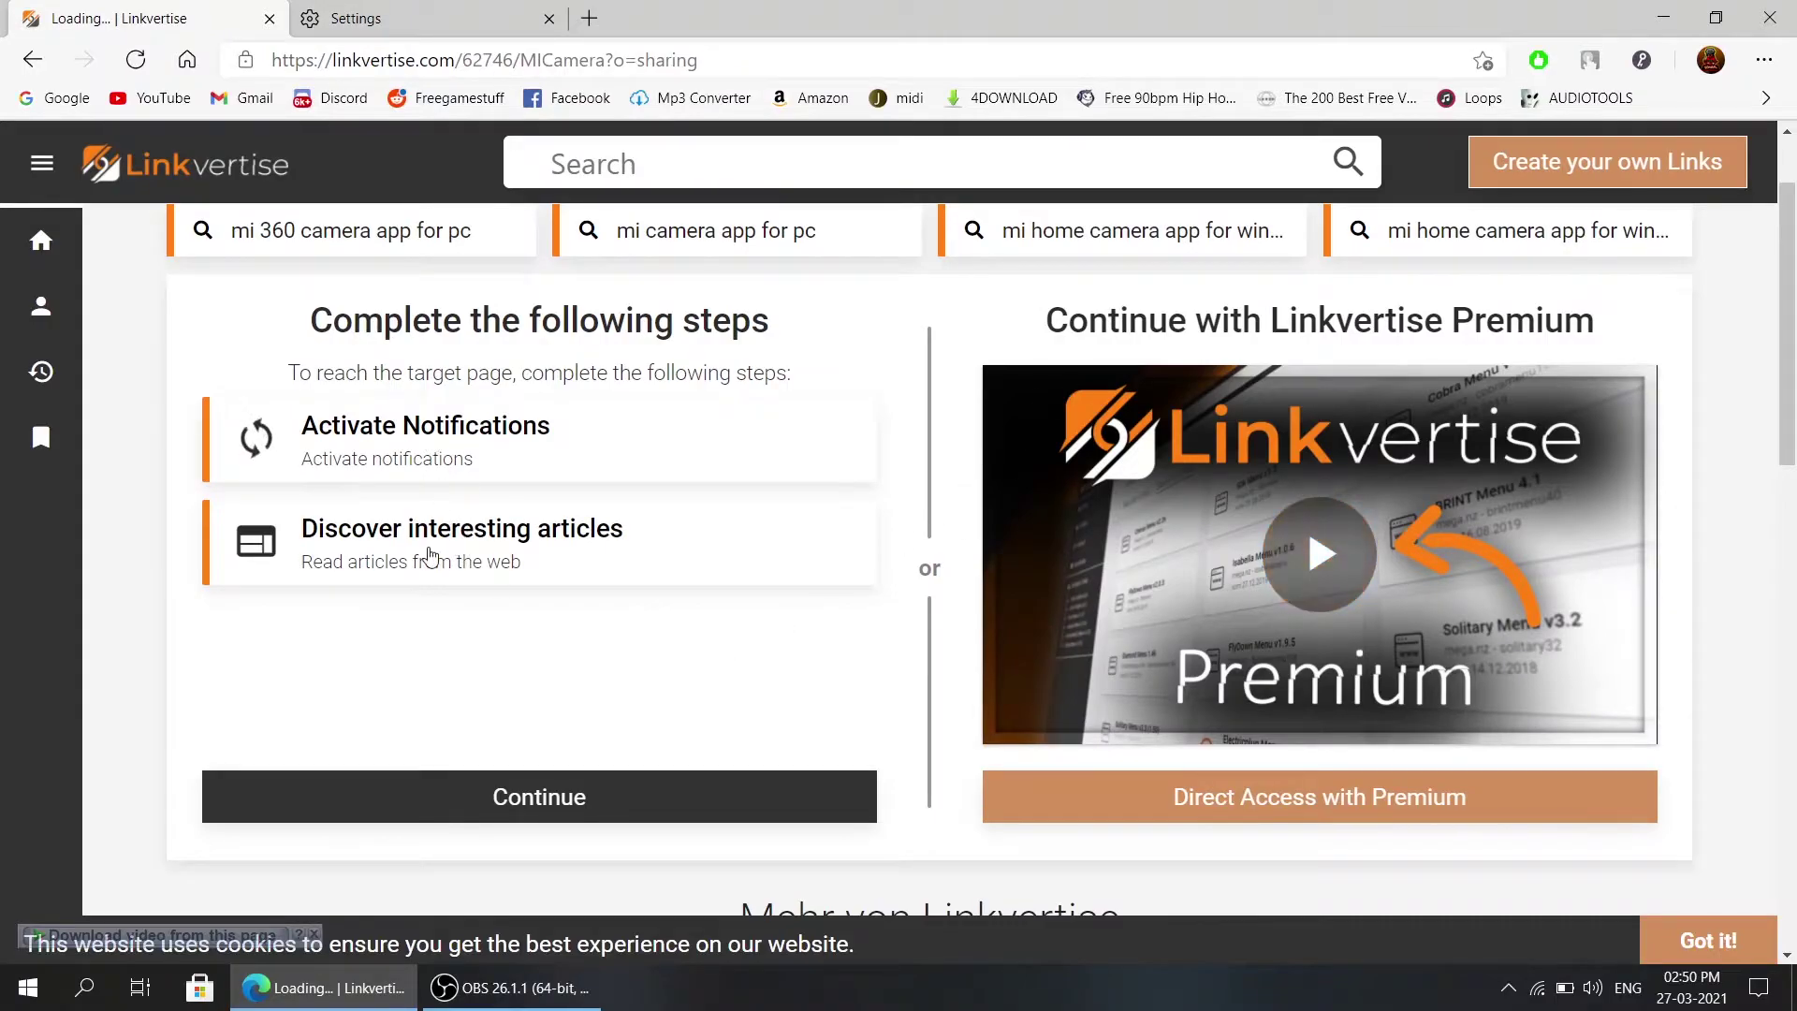
click(491, 562)
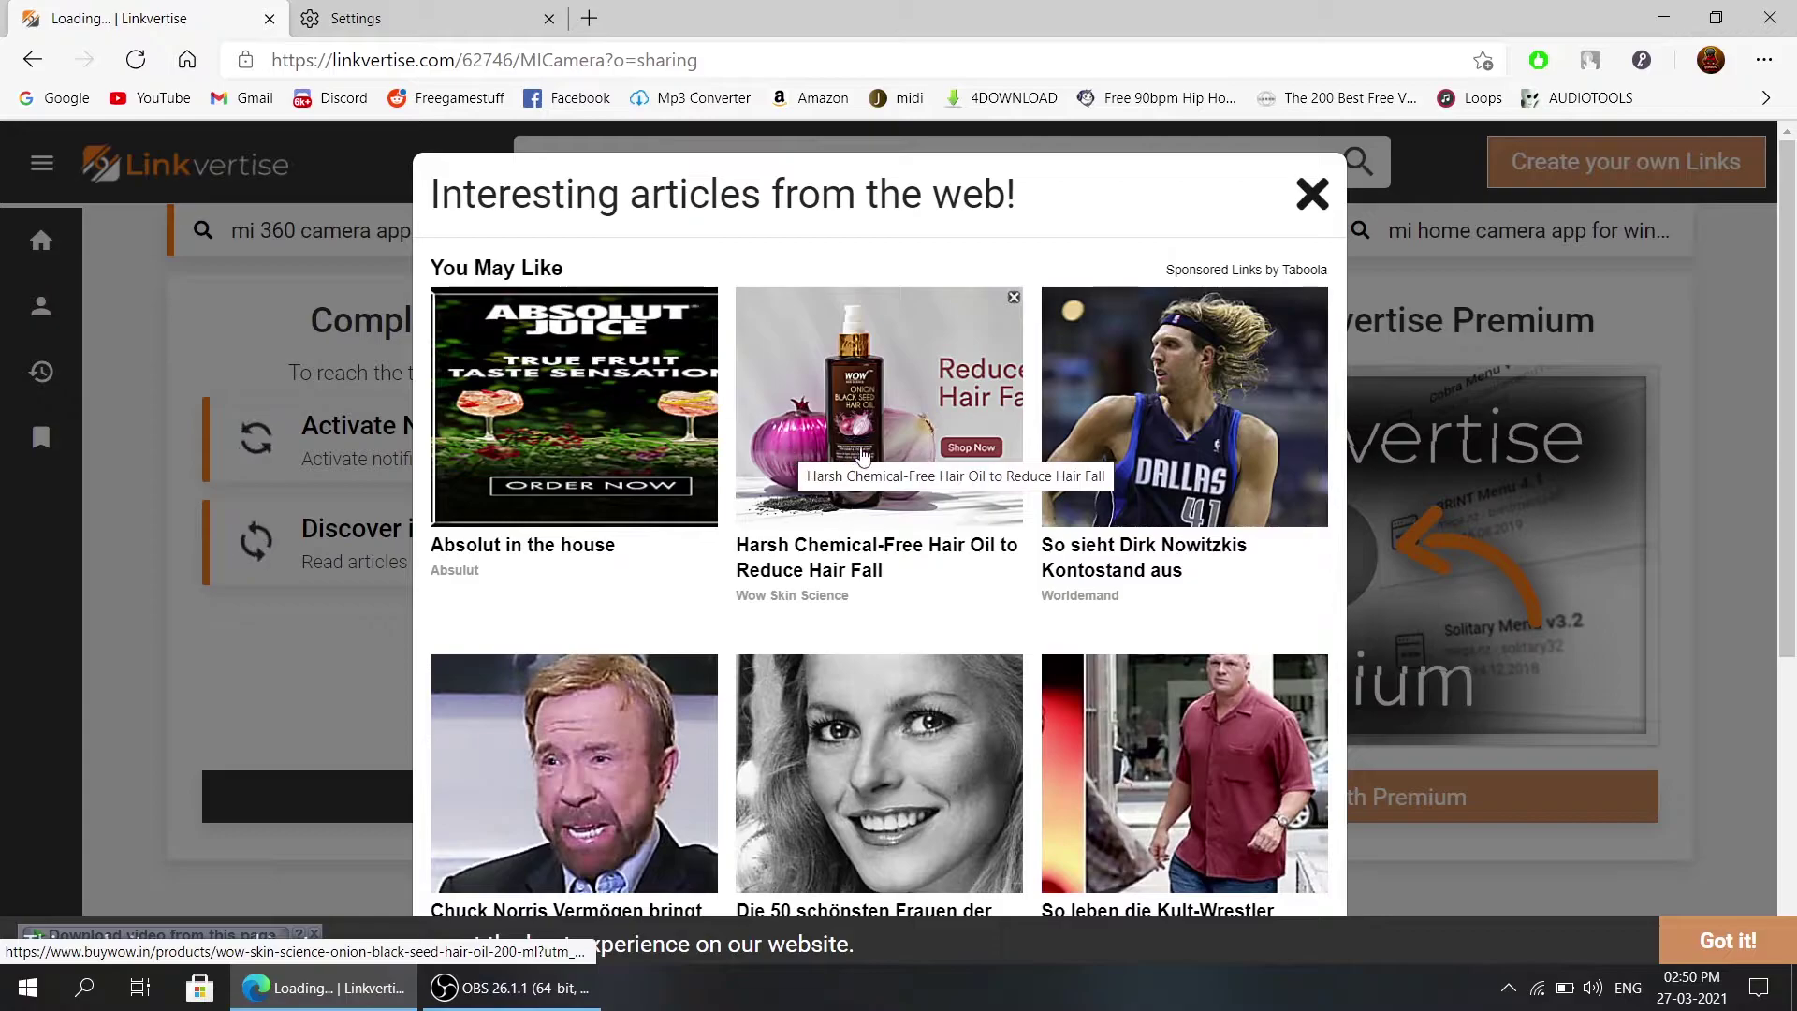
scroll(1039, 637, down, 5)
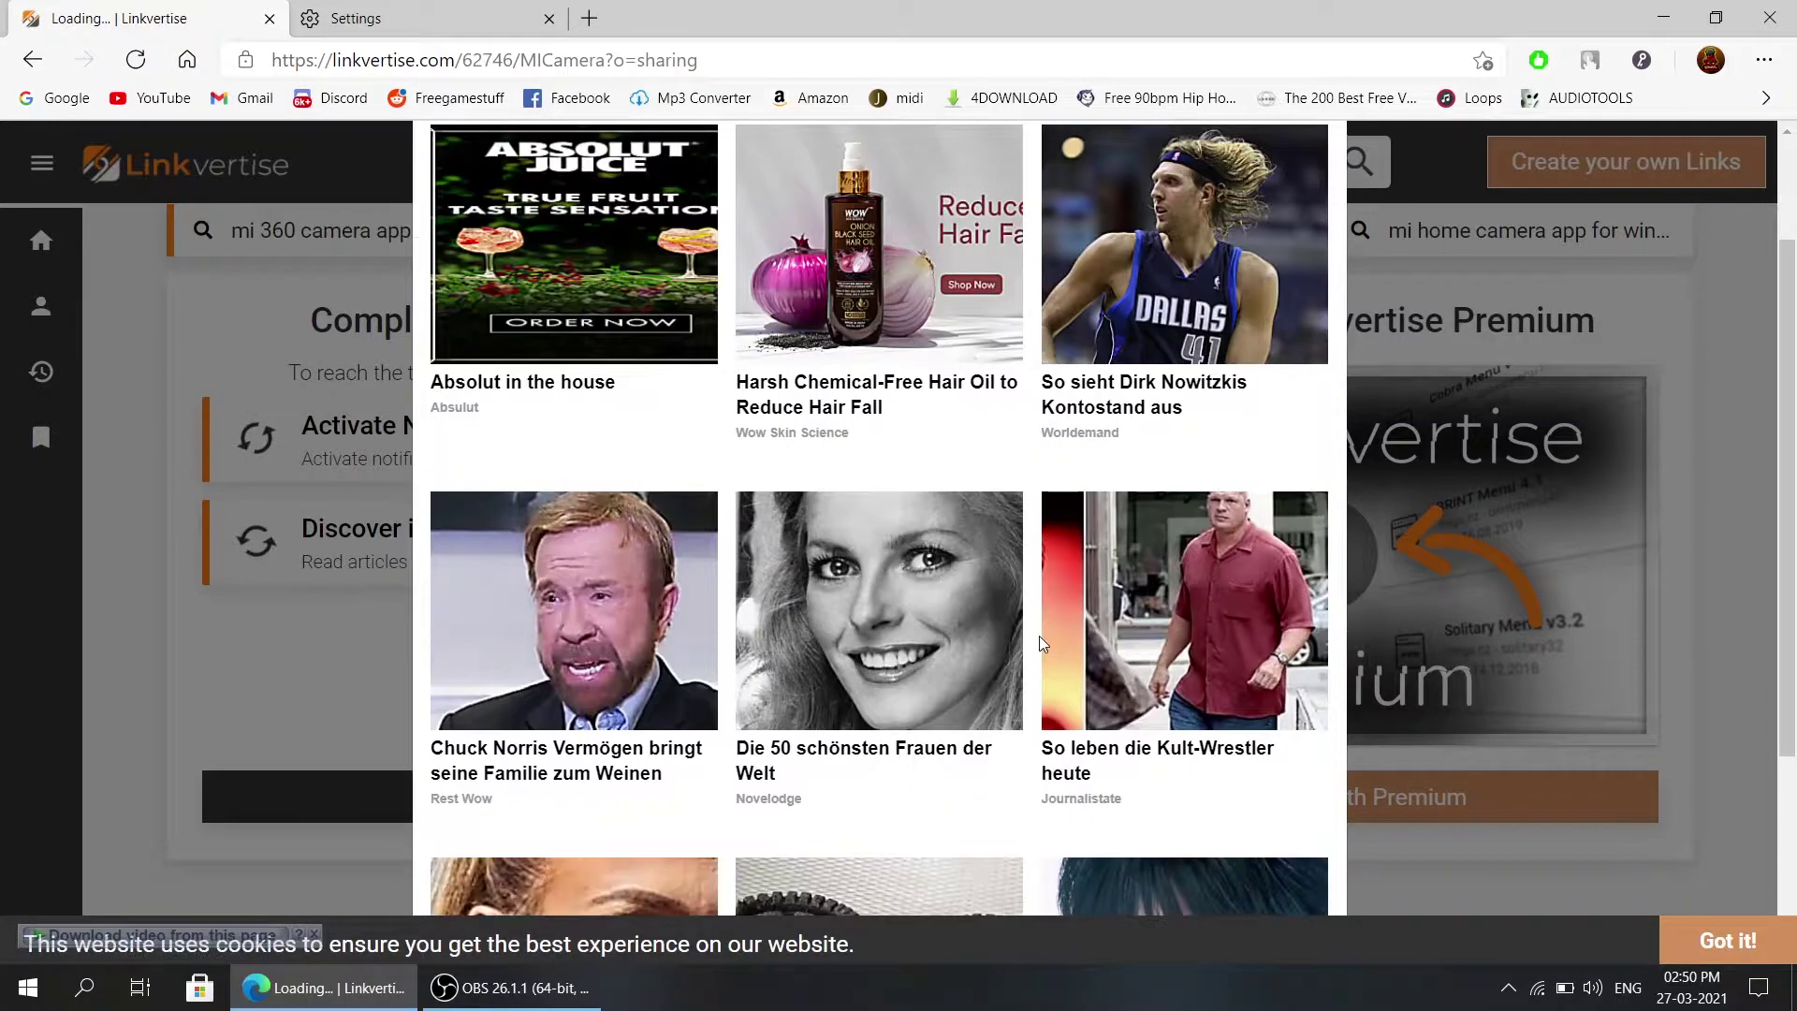
scroll(1039, 636, up, 5)
click(594, 553)
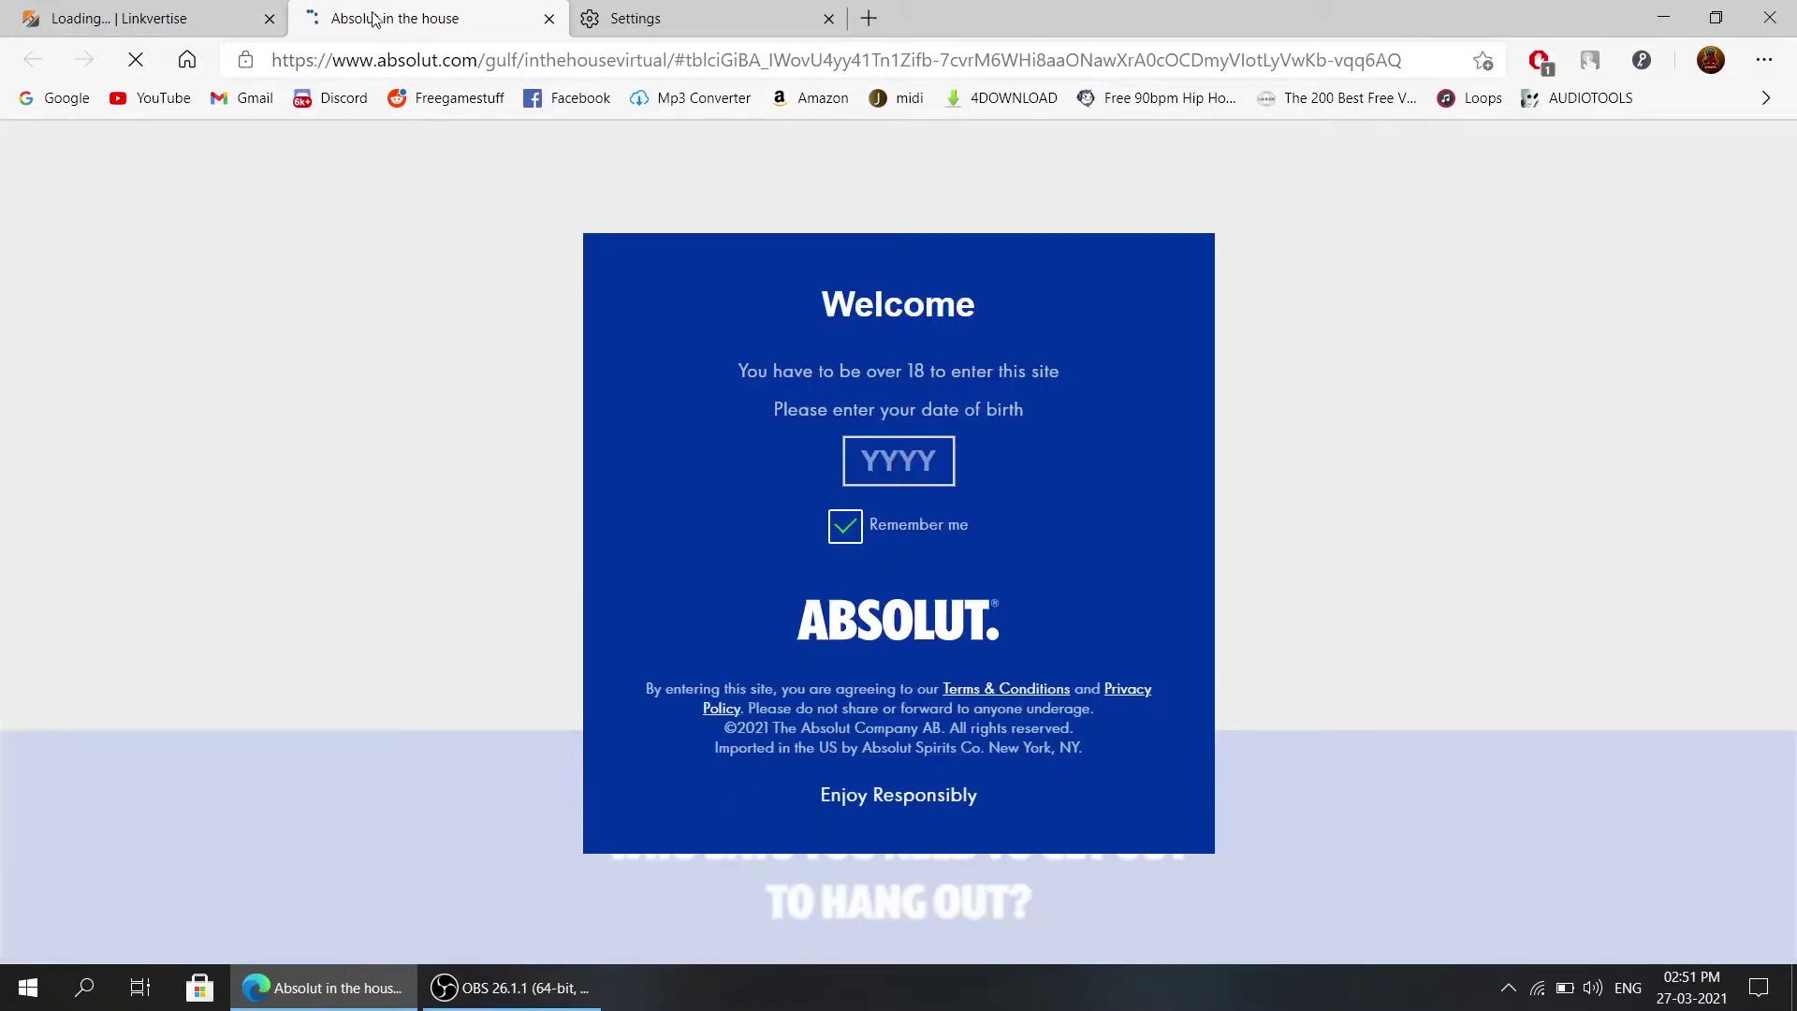
click(549, 18)
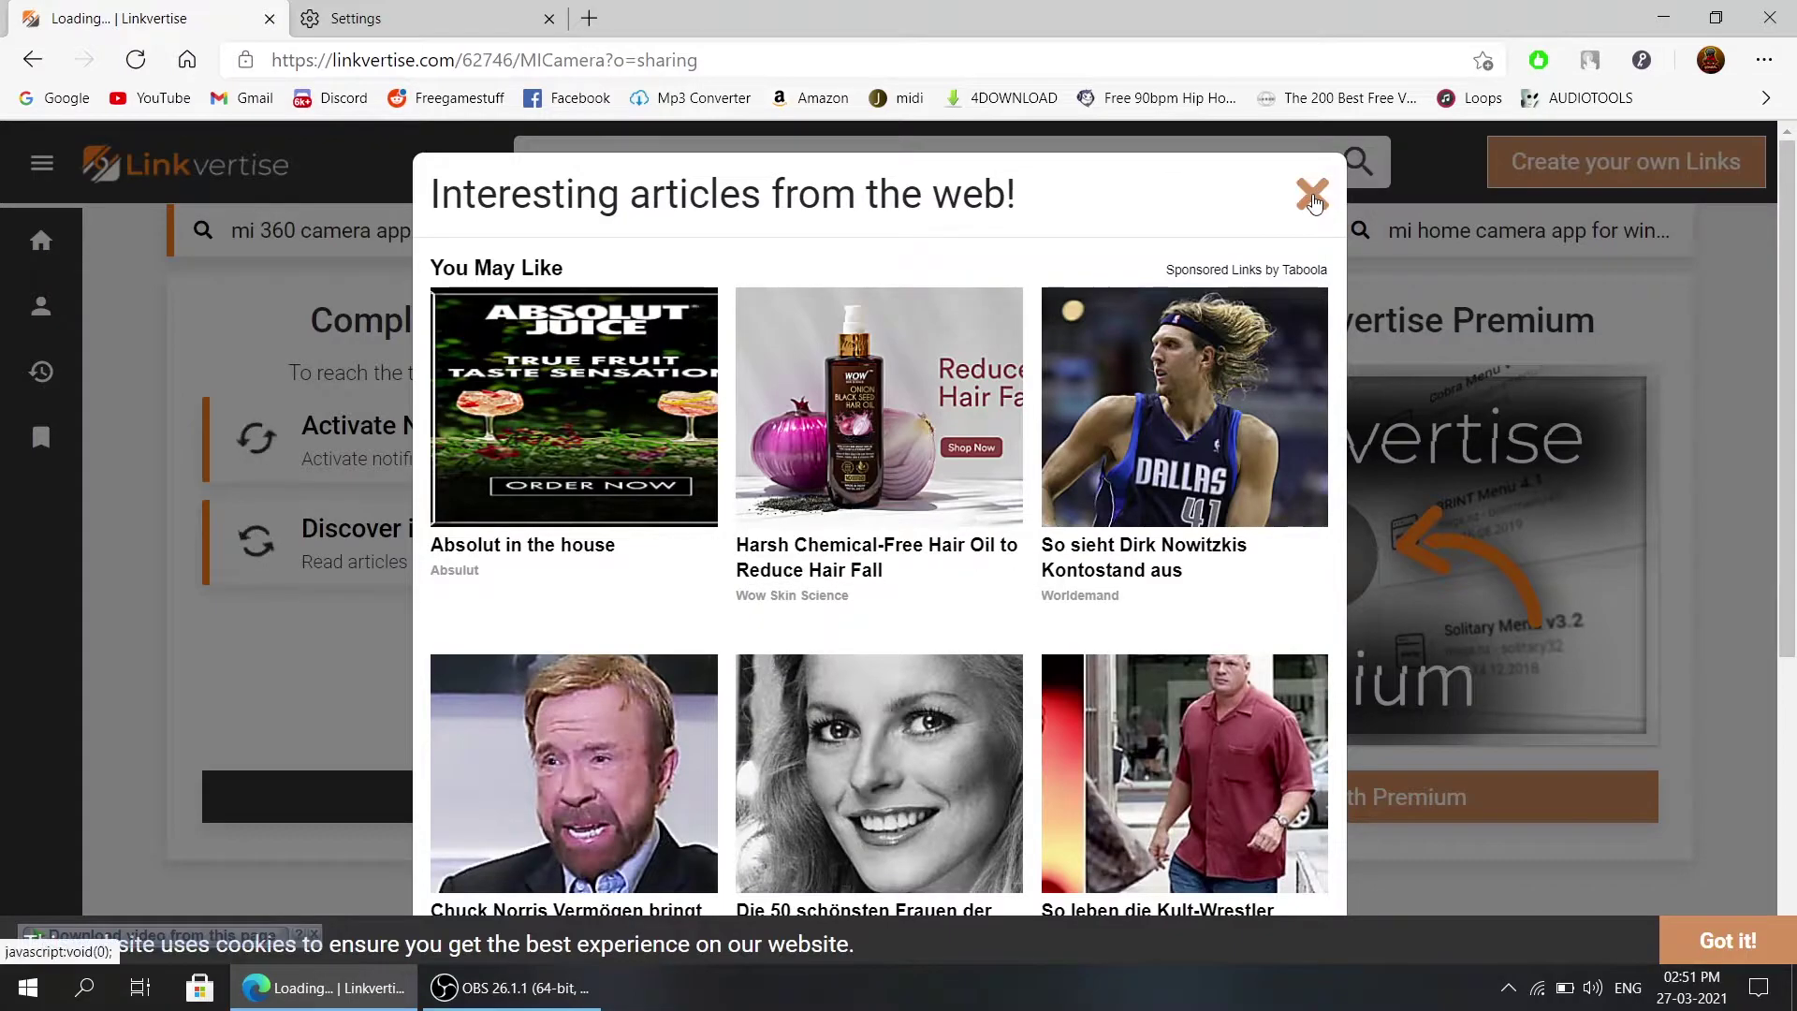
click(1314, 204)
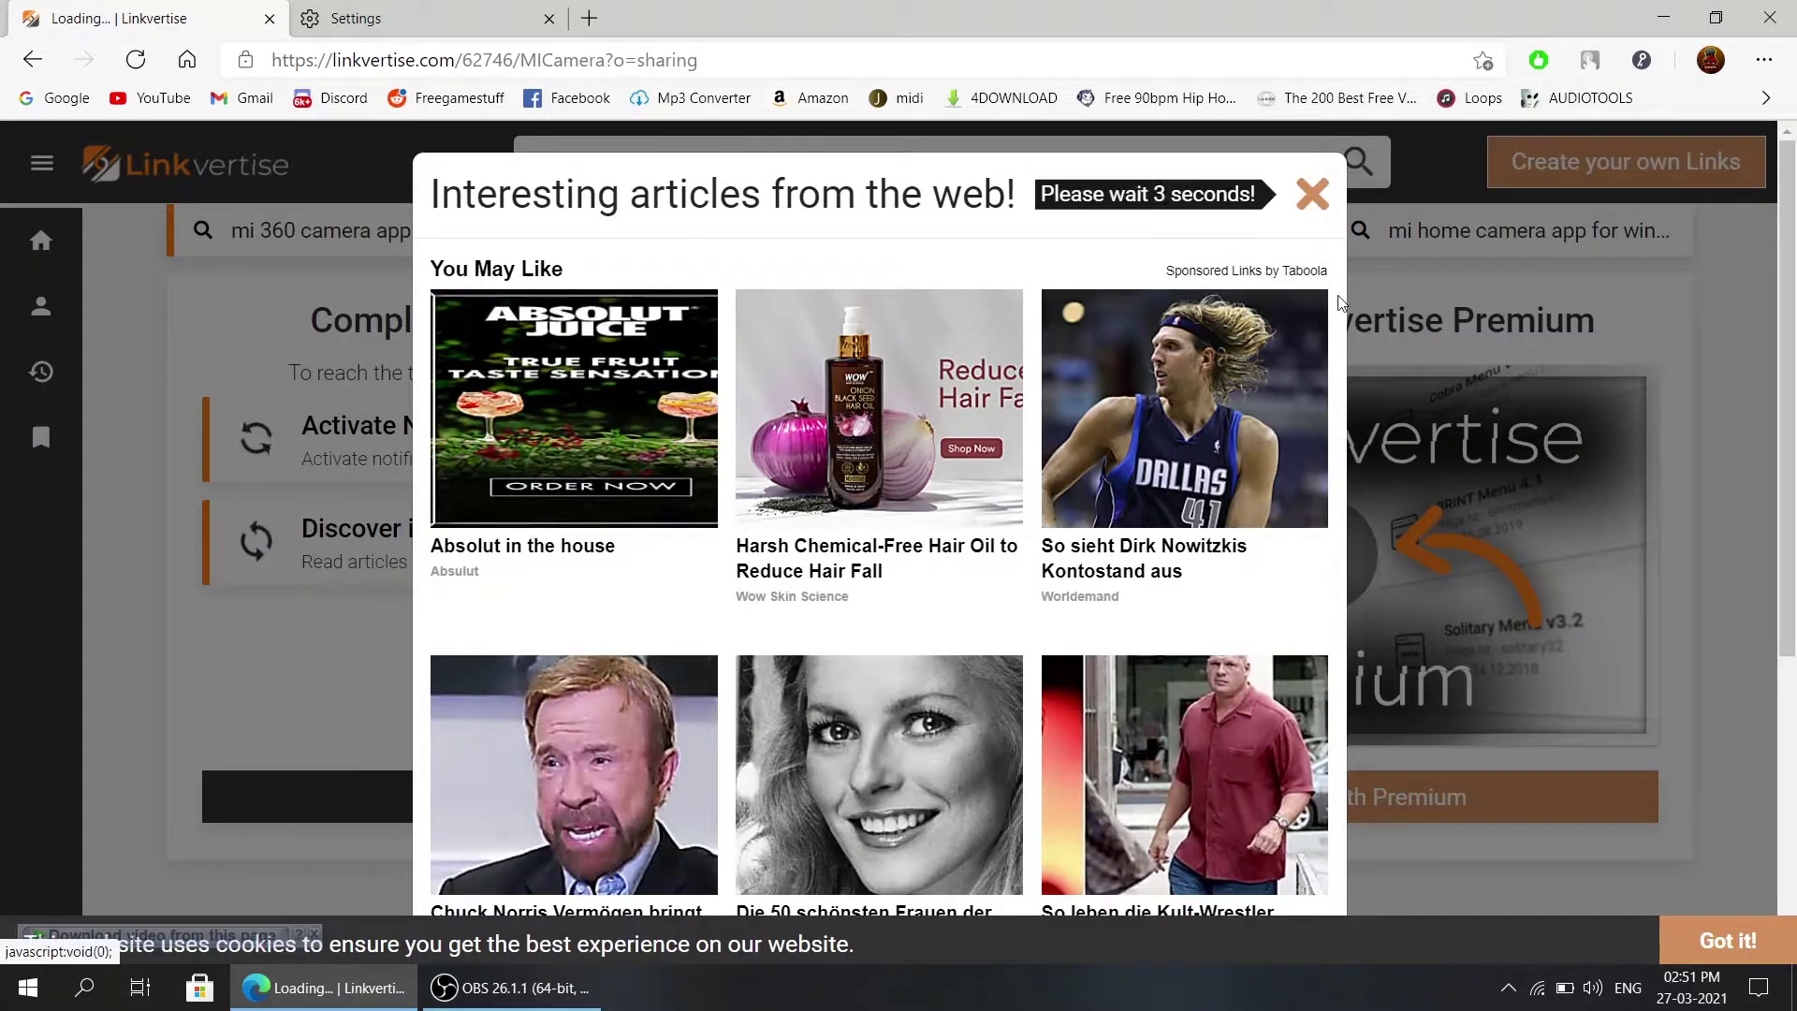
click(1314, 198)
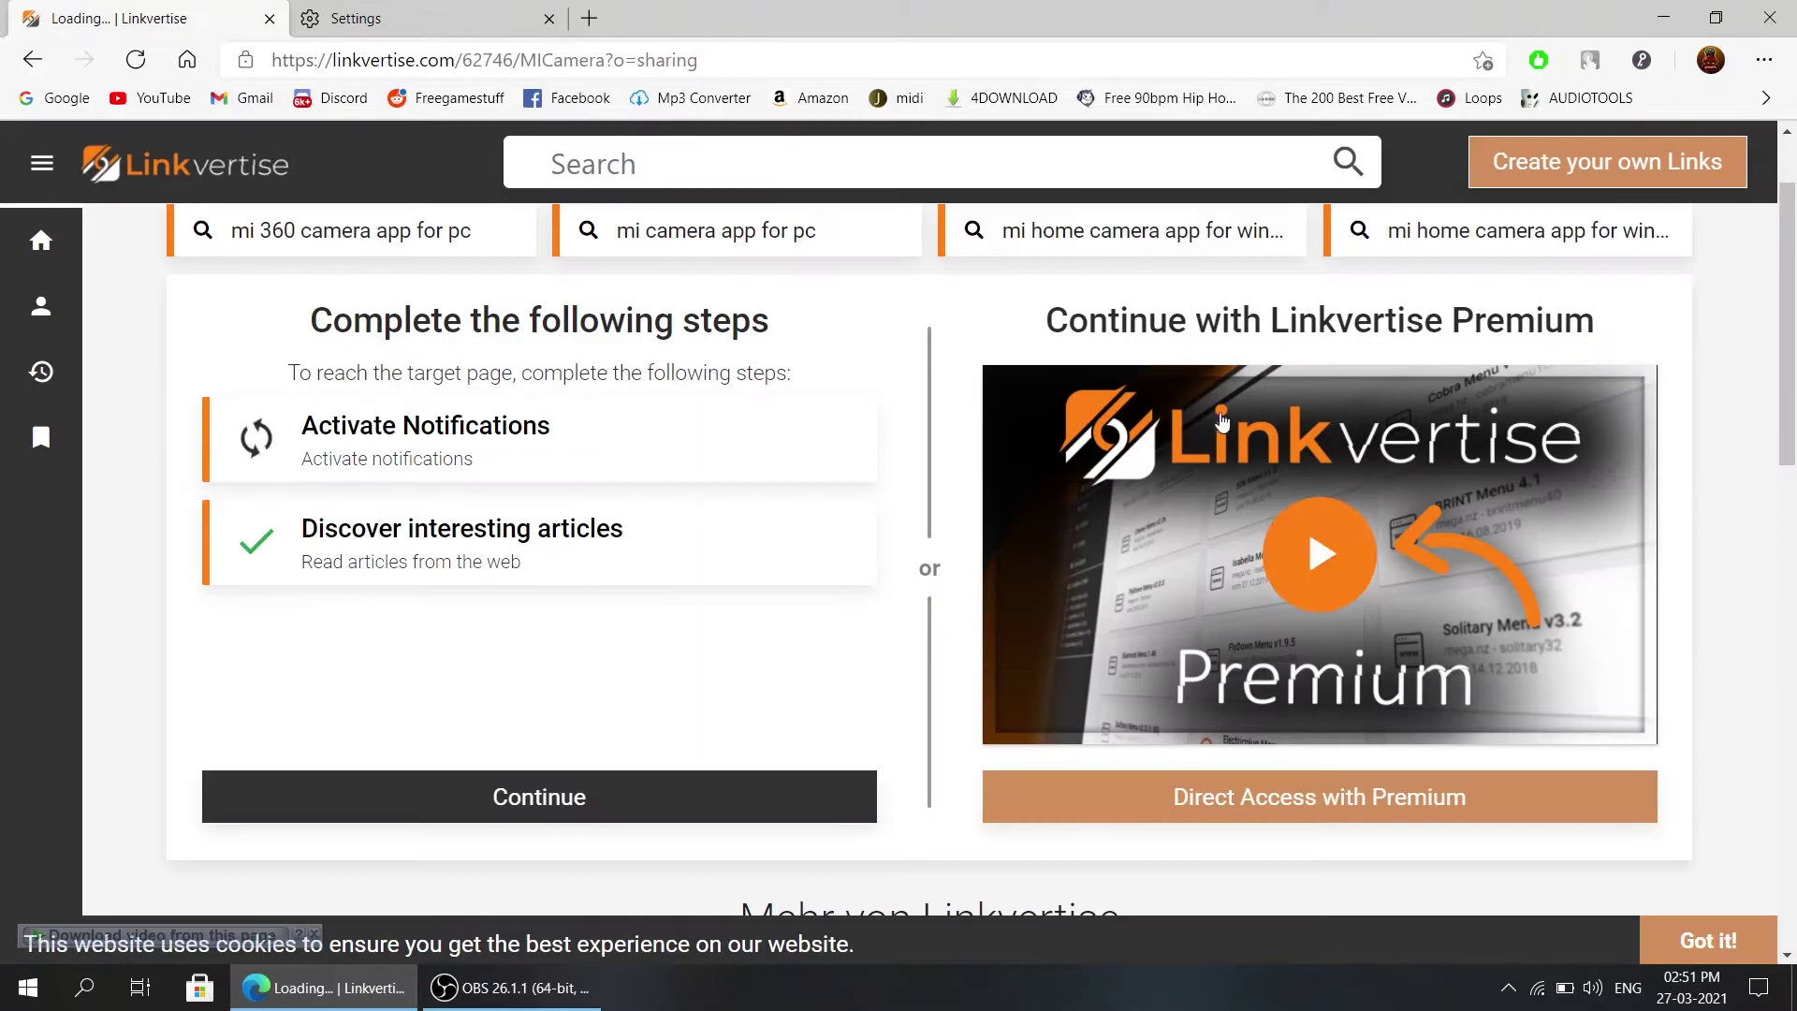
Step: Complete the Activate Notifications task, close the Settings page and continue to the Mi Camera For PC download page
click(448, 441)
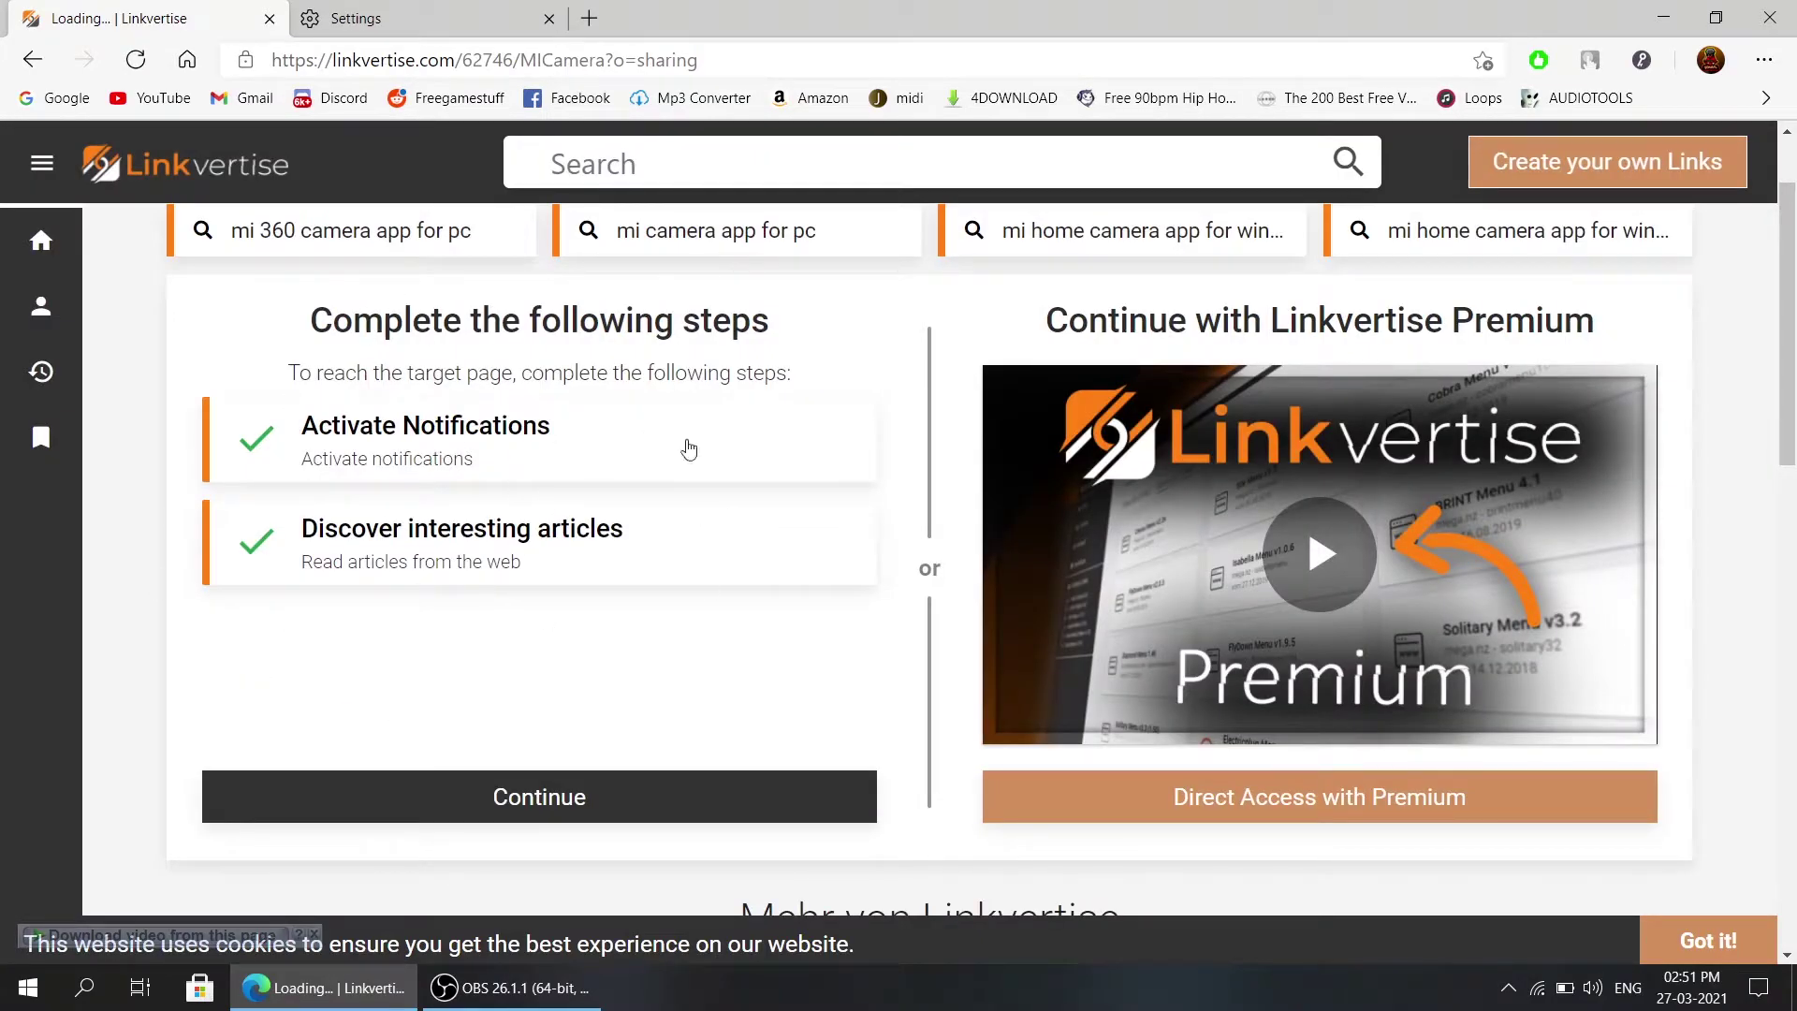
click(550, 19)
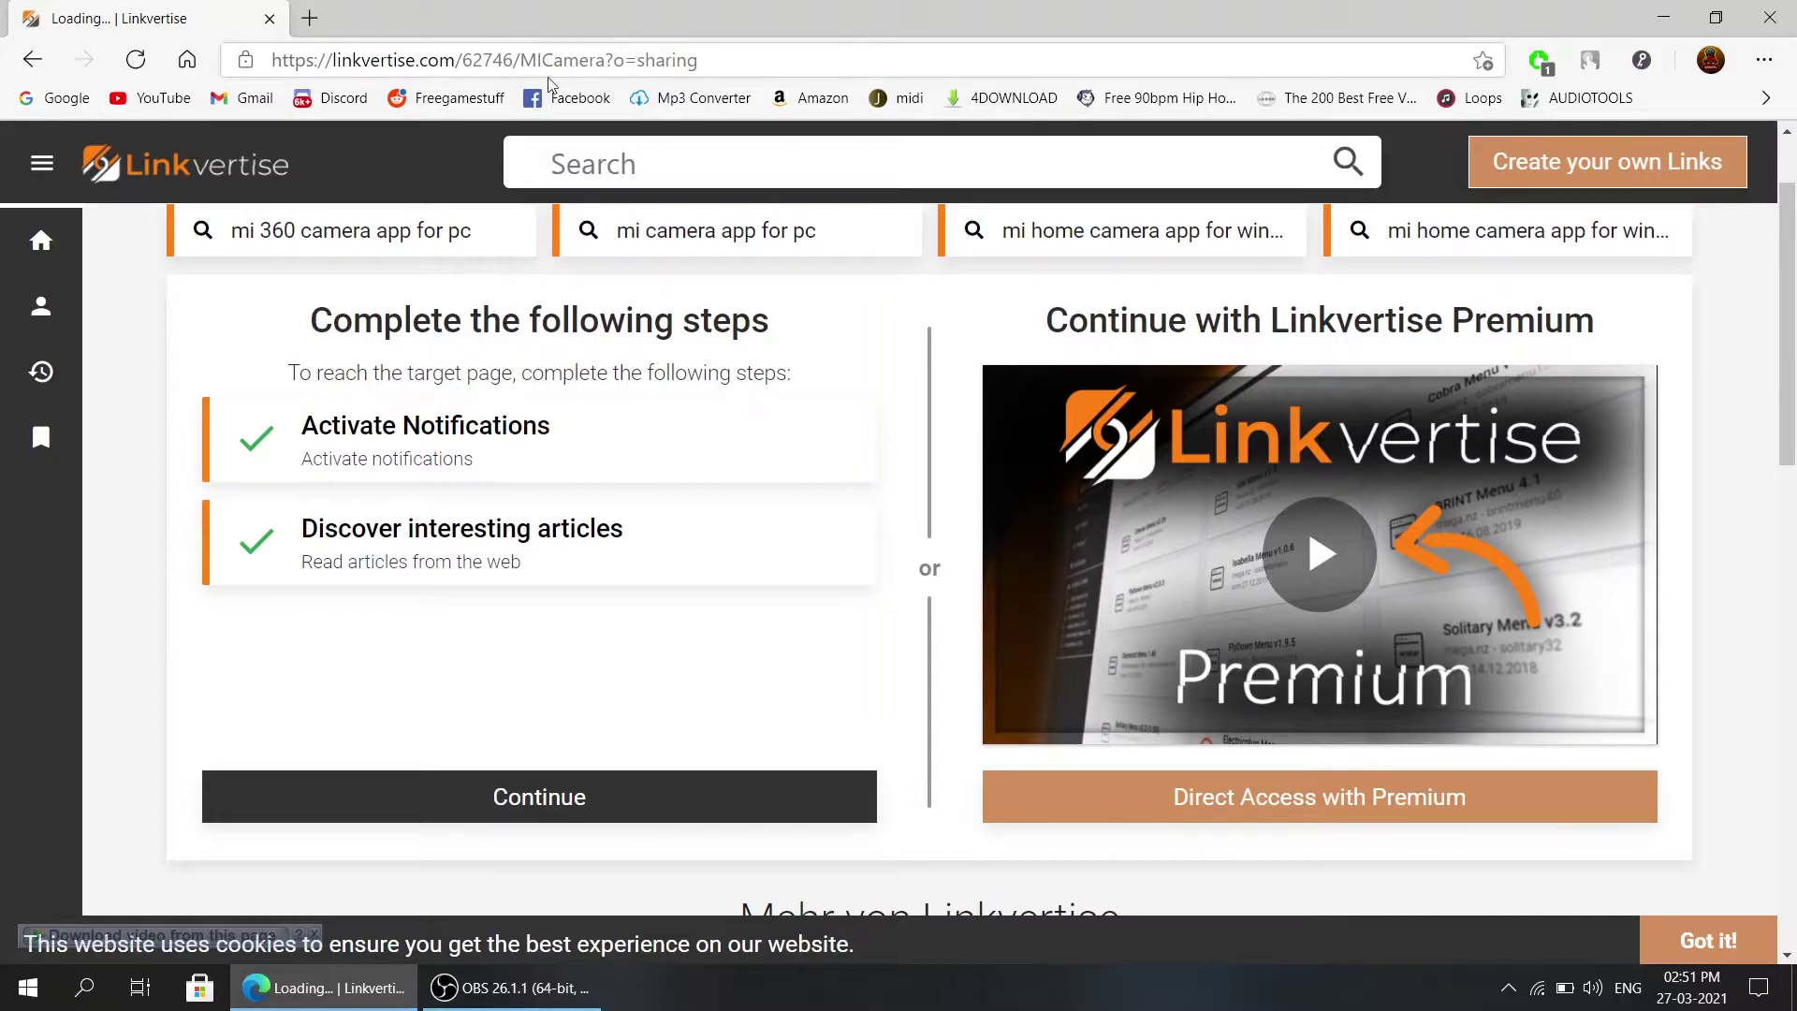
click(538, 806)
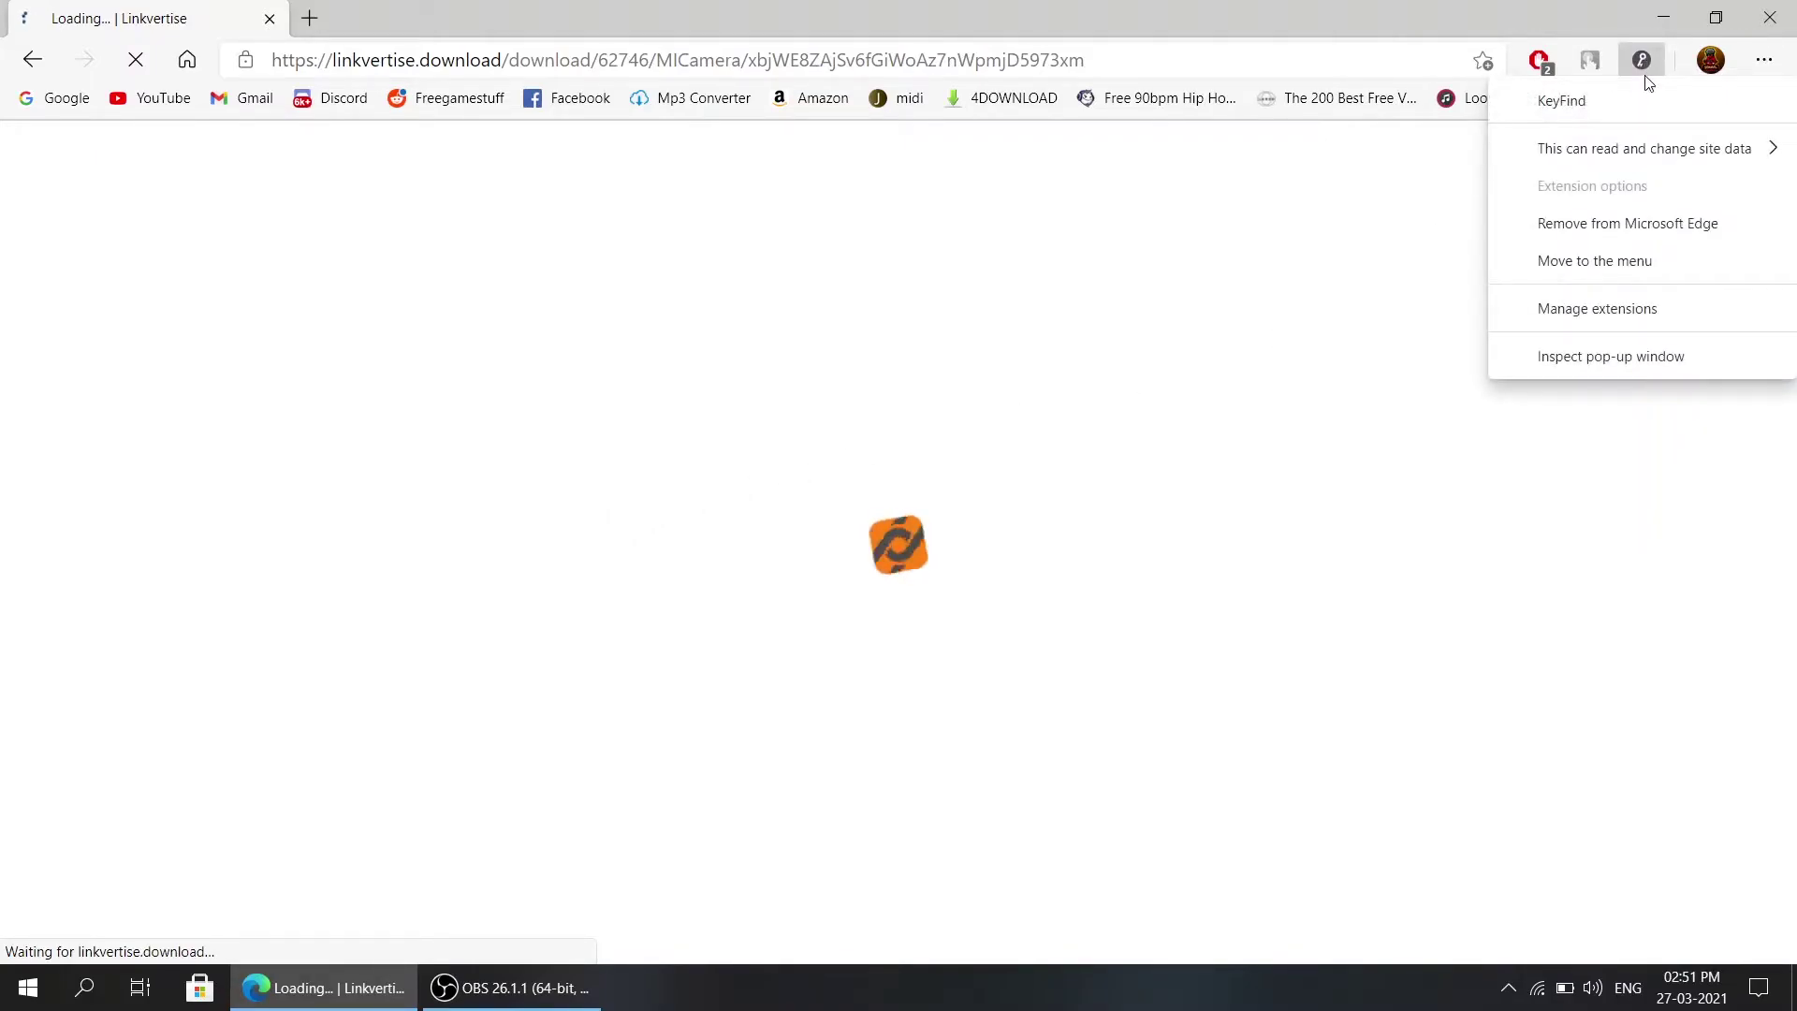
Step: Remove the KeyFind extension from the browser and close its uninstall feedback page
click(1618, 233)
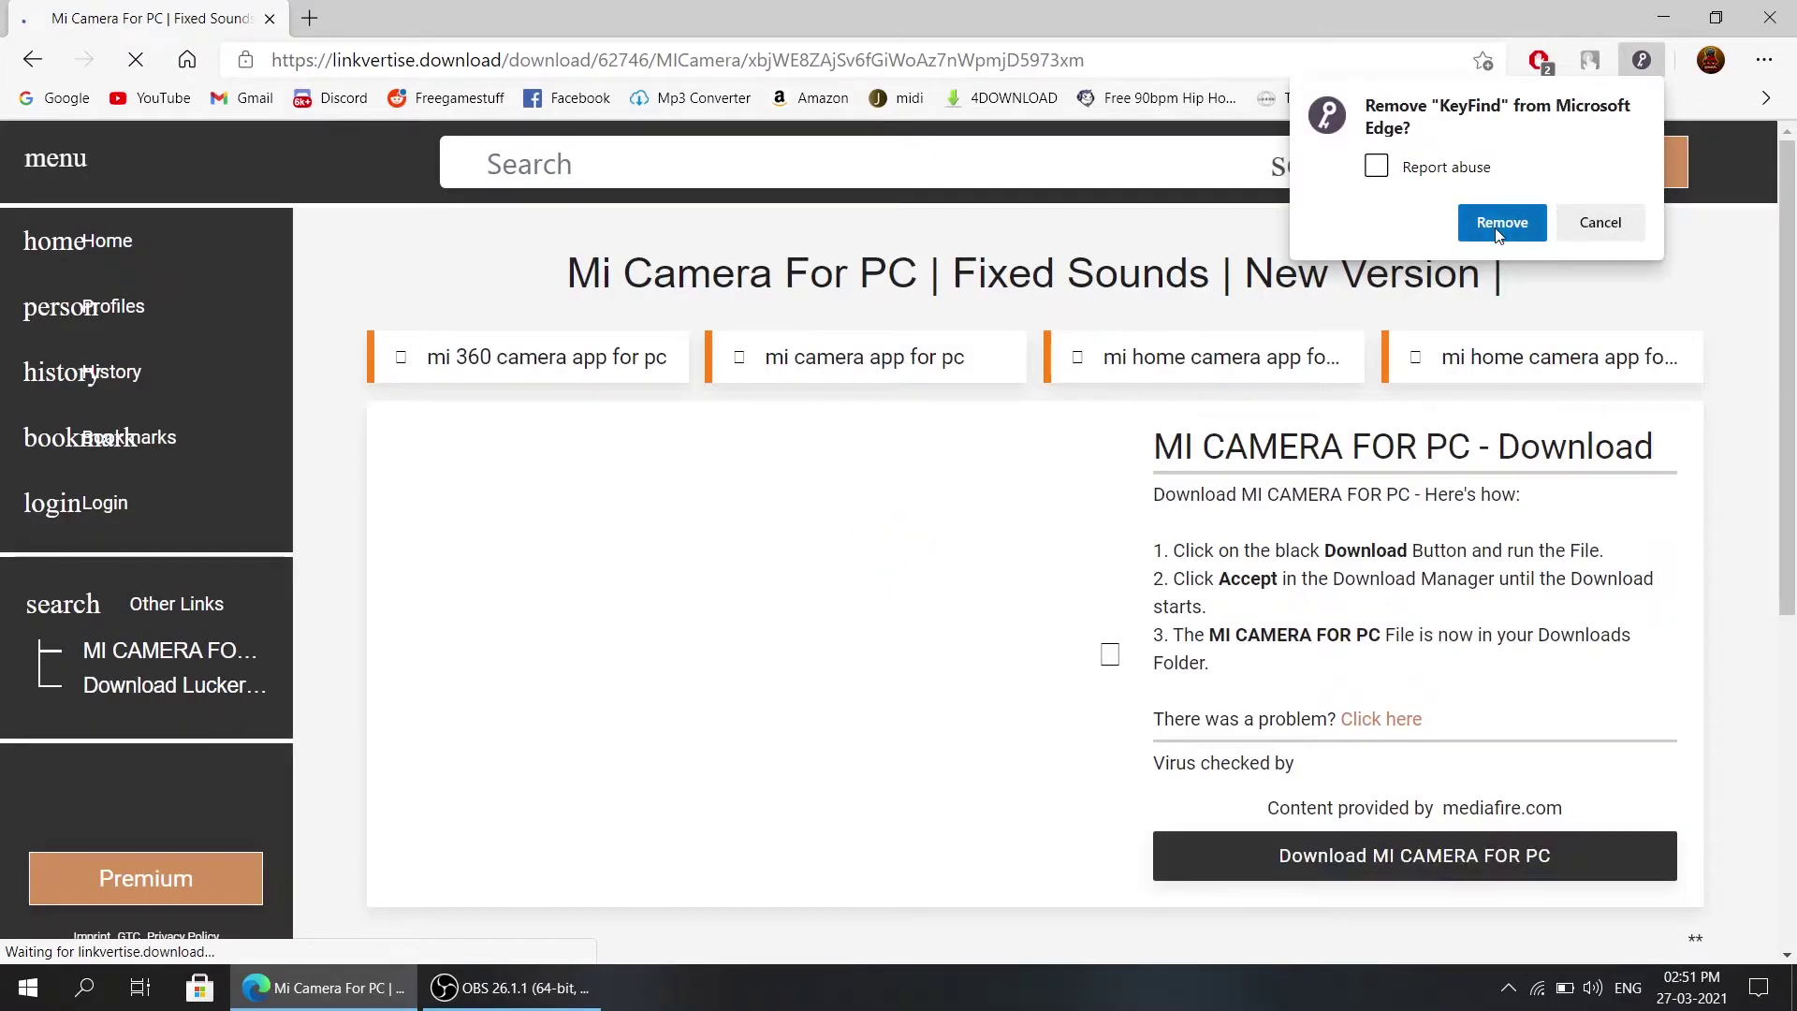
click(1497, 229)
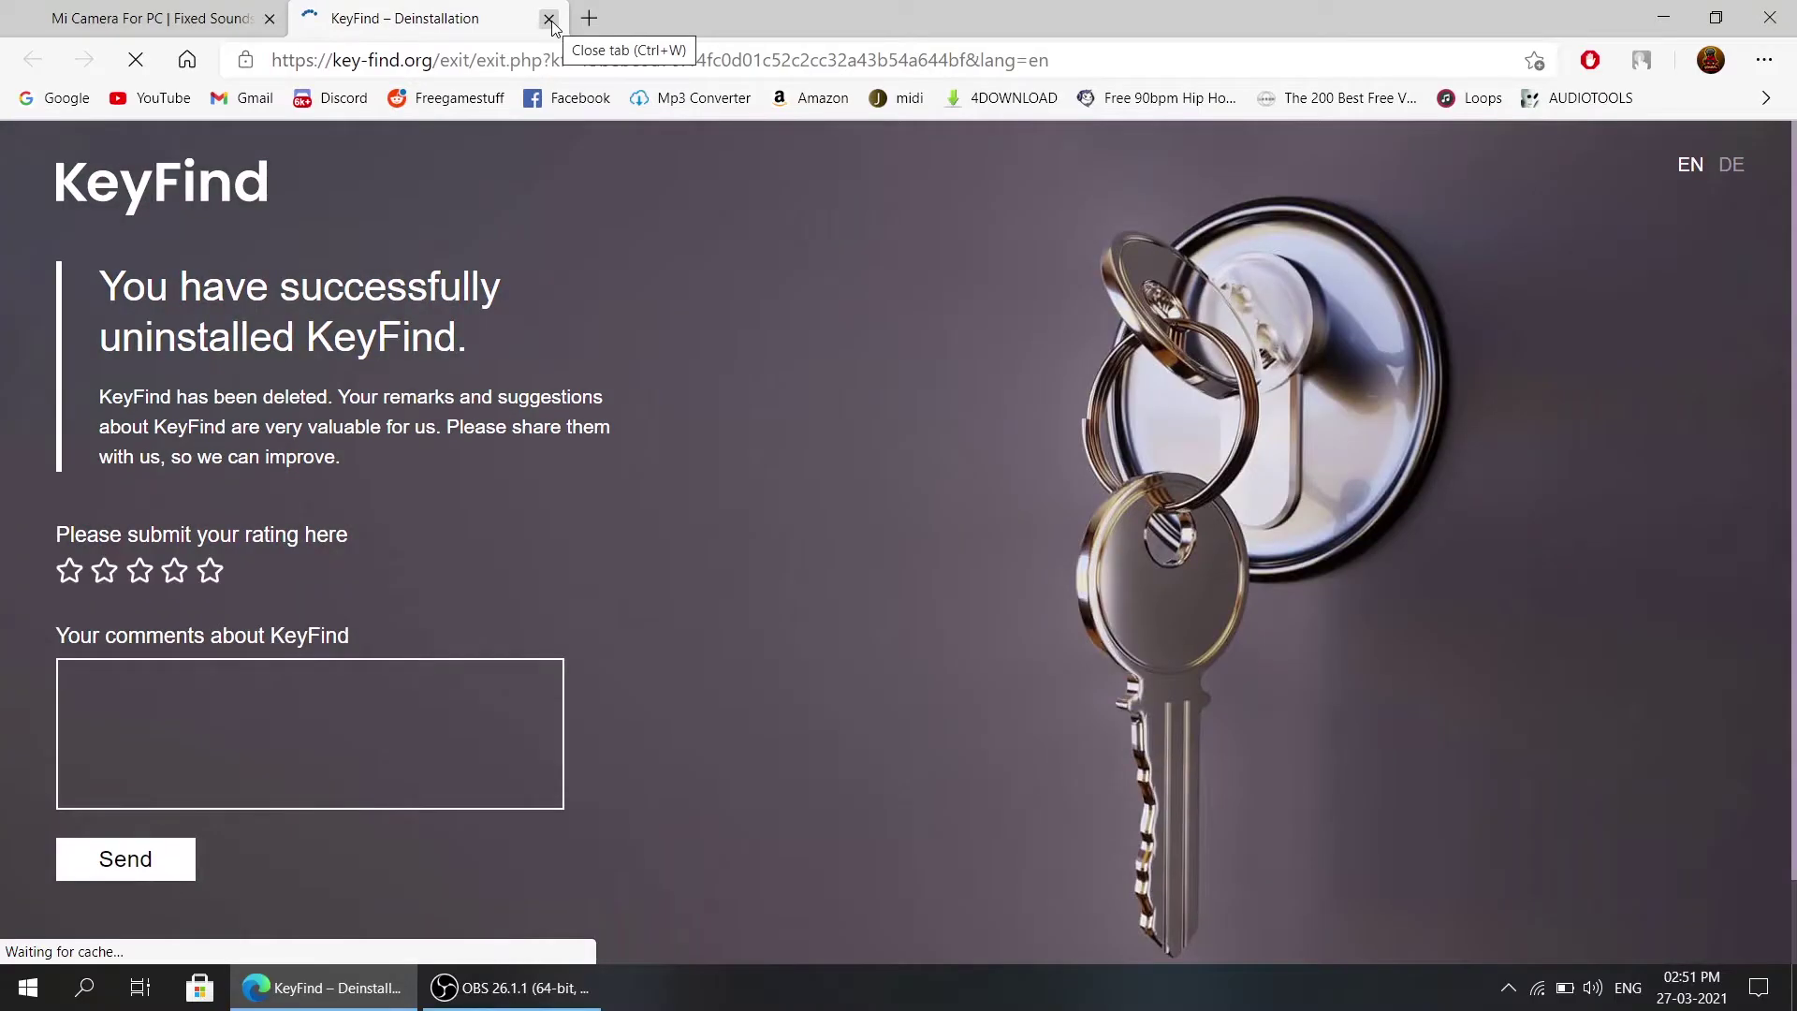
click(550, 19)
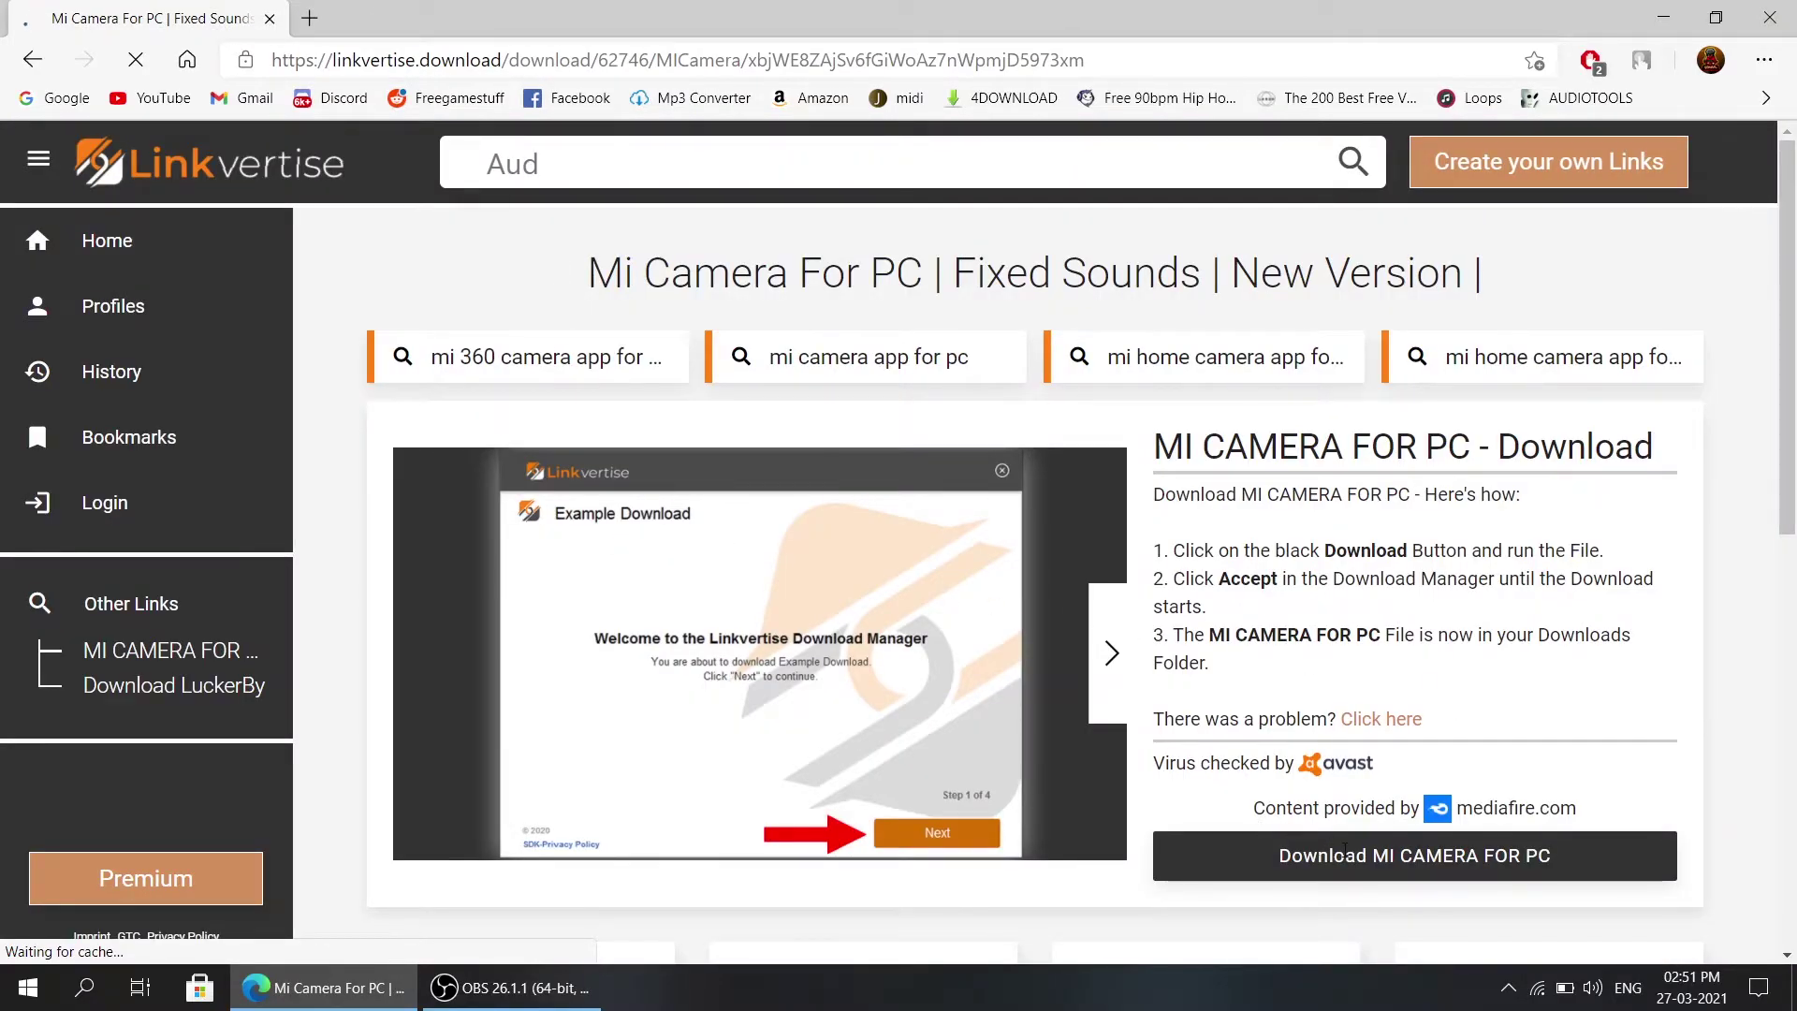
Step: Download the MI CAMERA FOR PC Linkvertise downloader through Internet Download Manager, keeping the Programs category
scroll(1345, 849, down, 1)
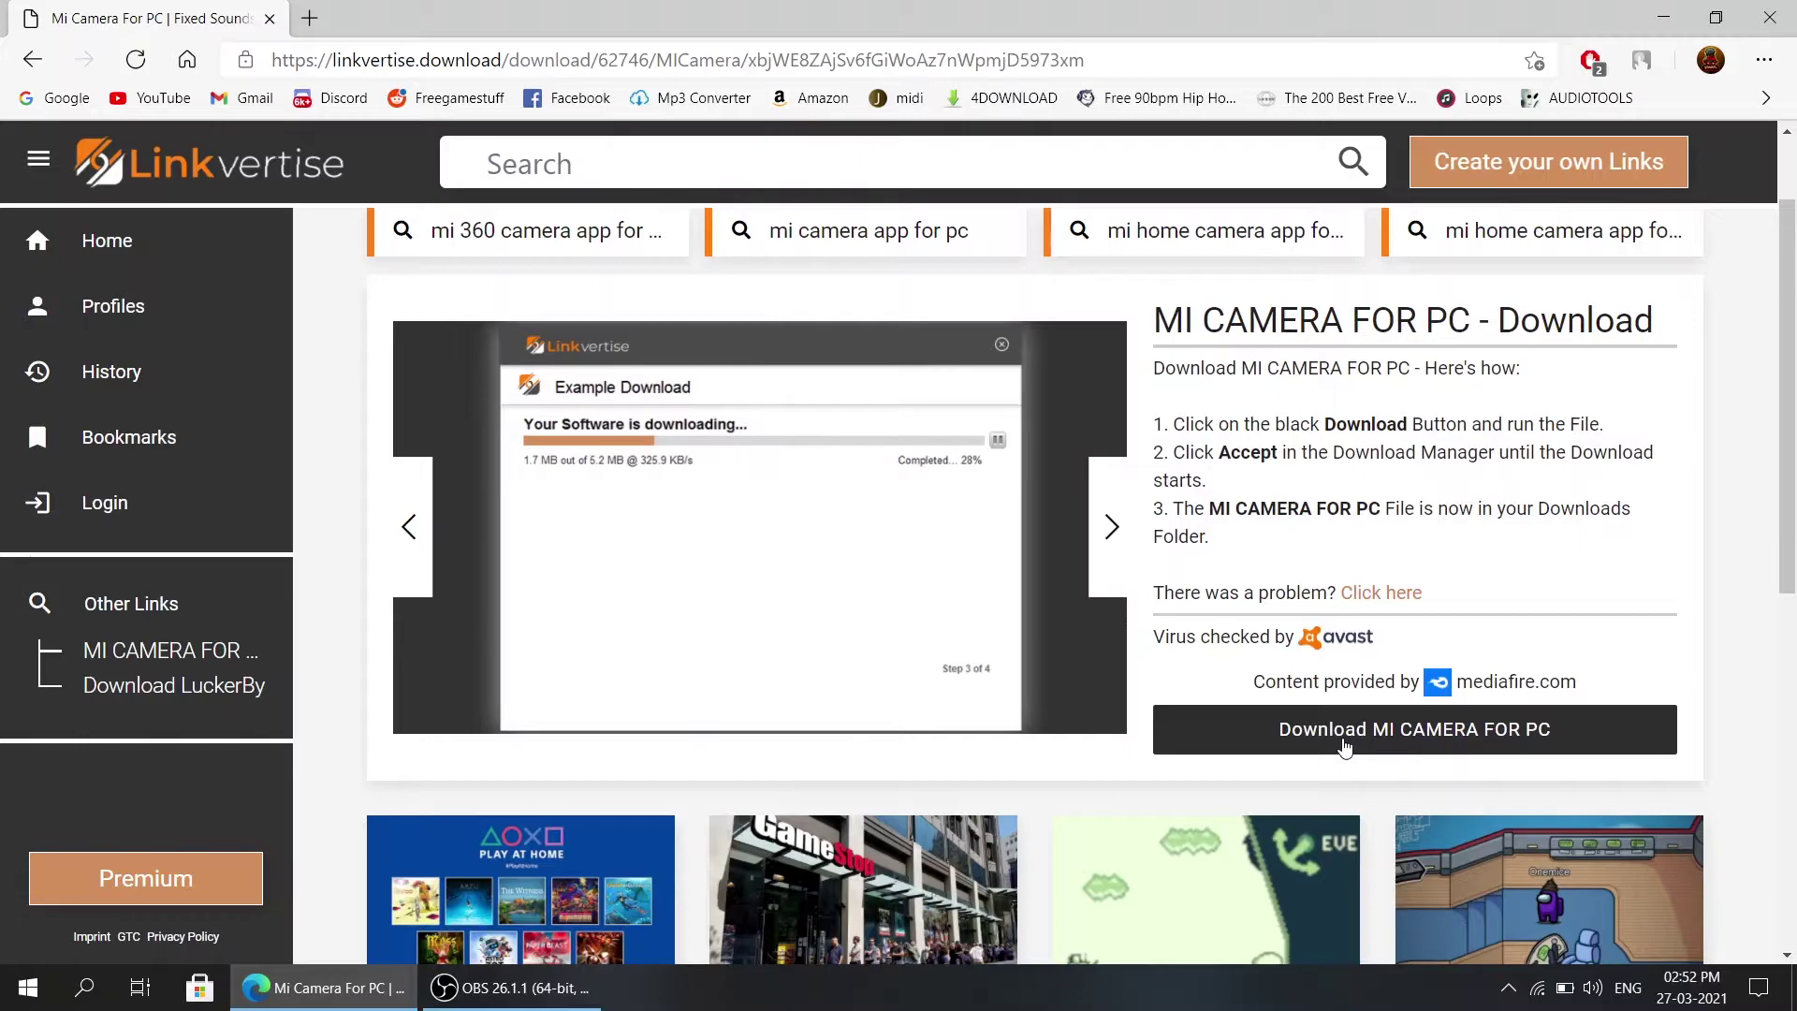
click(1345, 746)
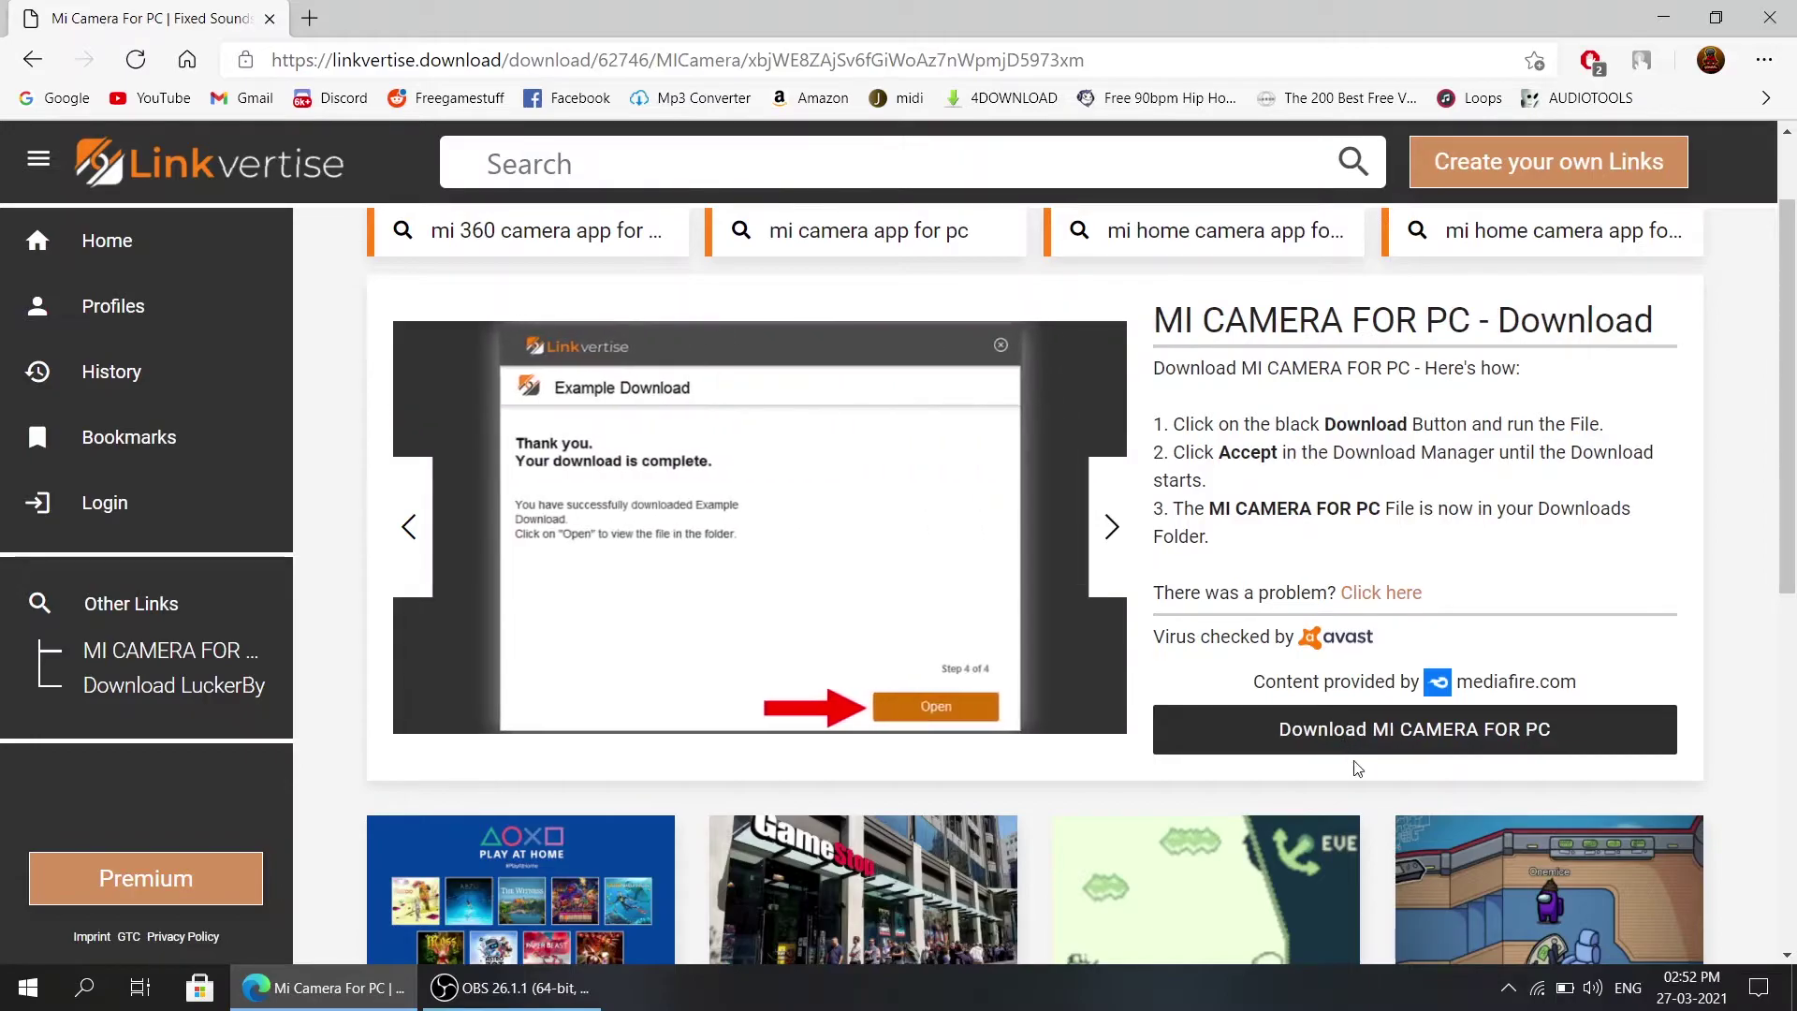
click(1509, 989)
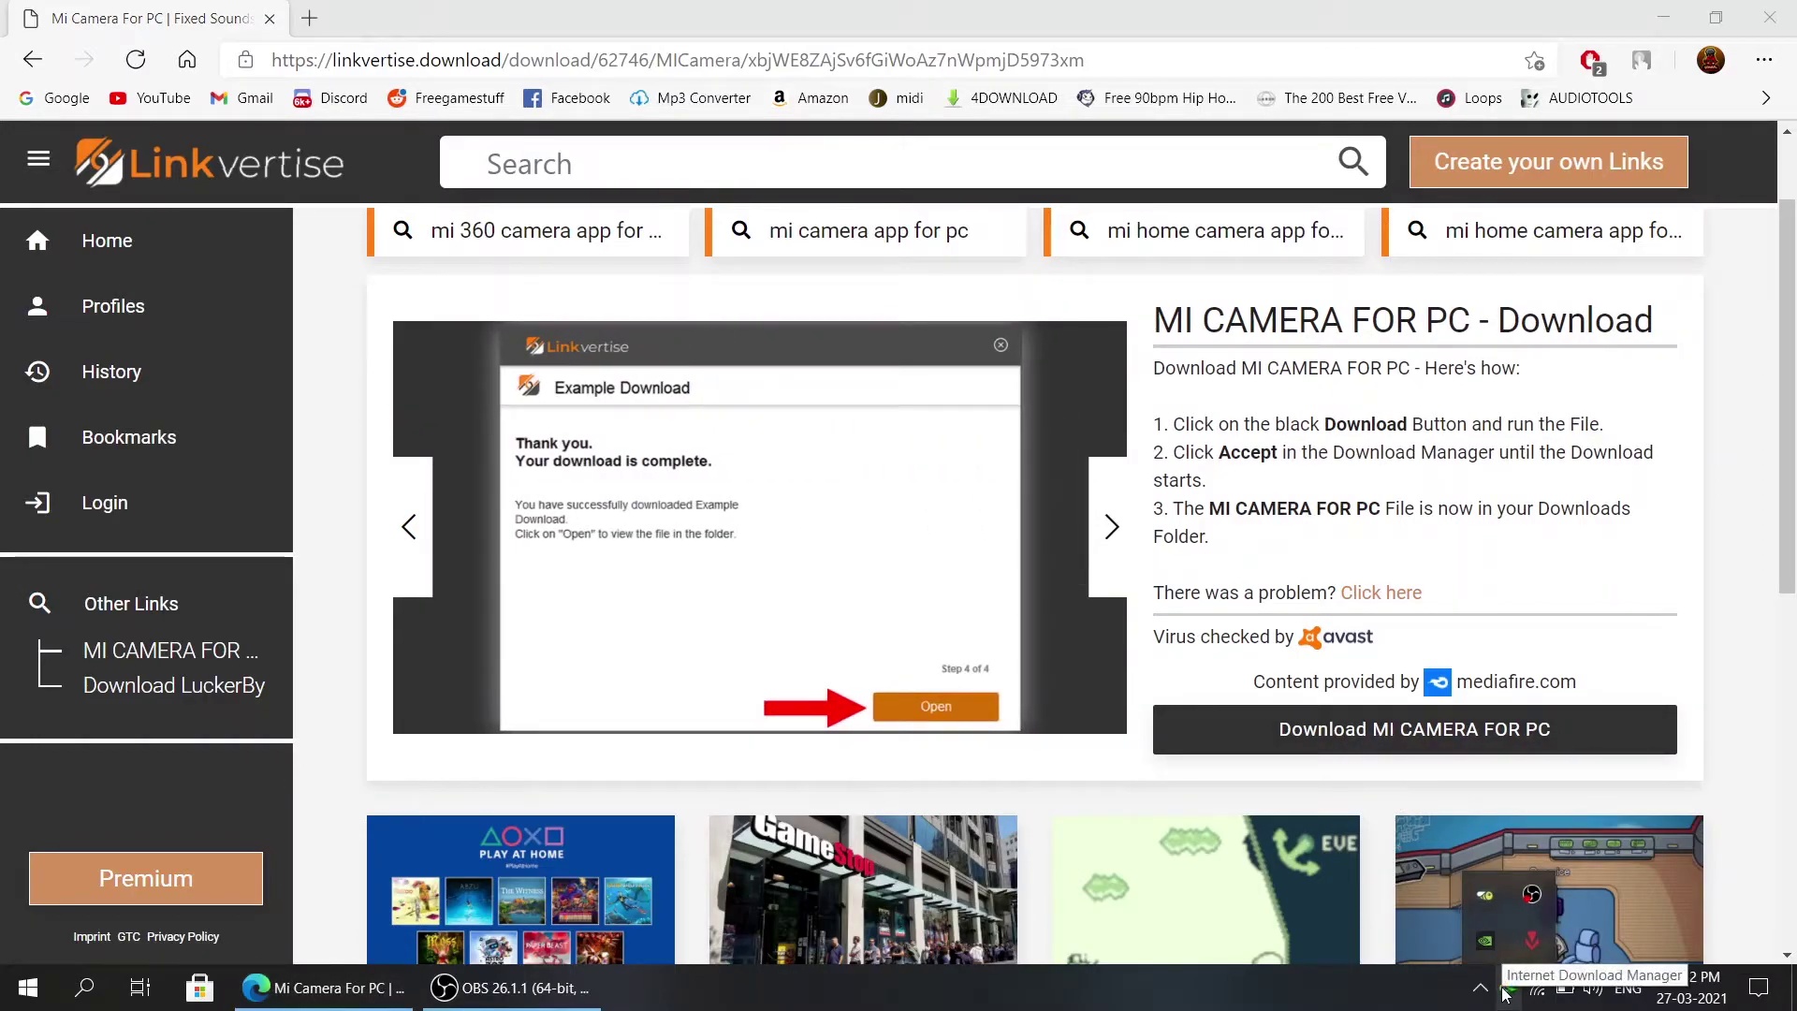
click(1479, 995)
click(1482, 988)
click(1504, 994)
click(1365, 739)
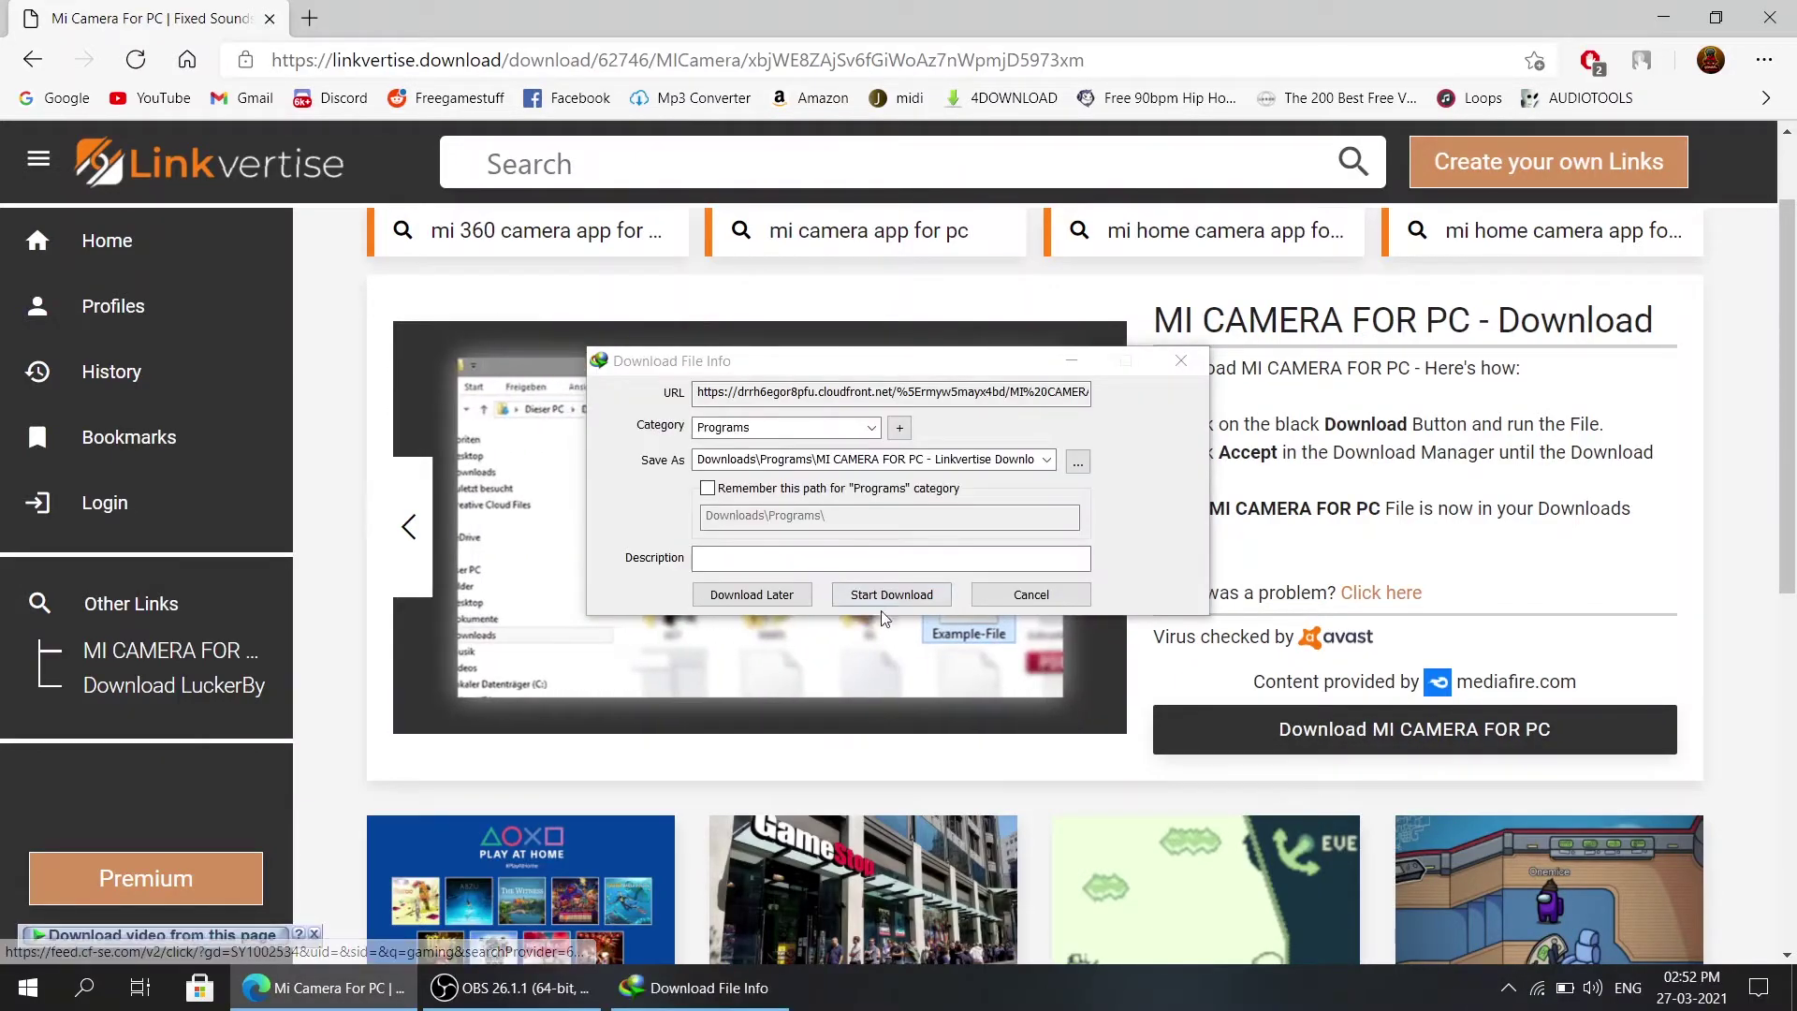
click(910, 599)
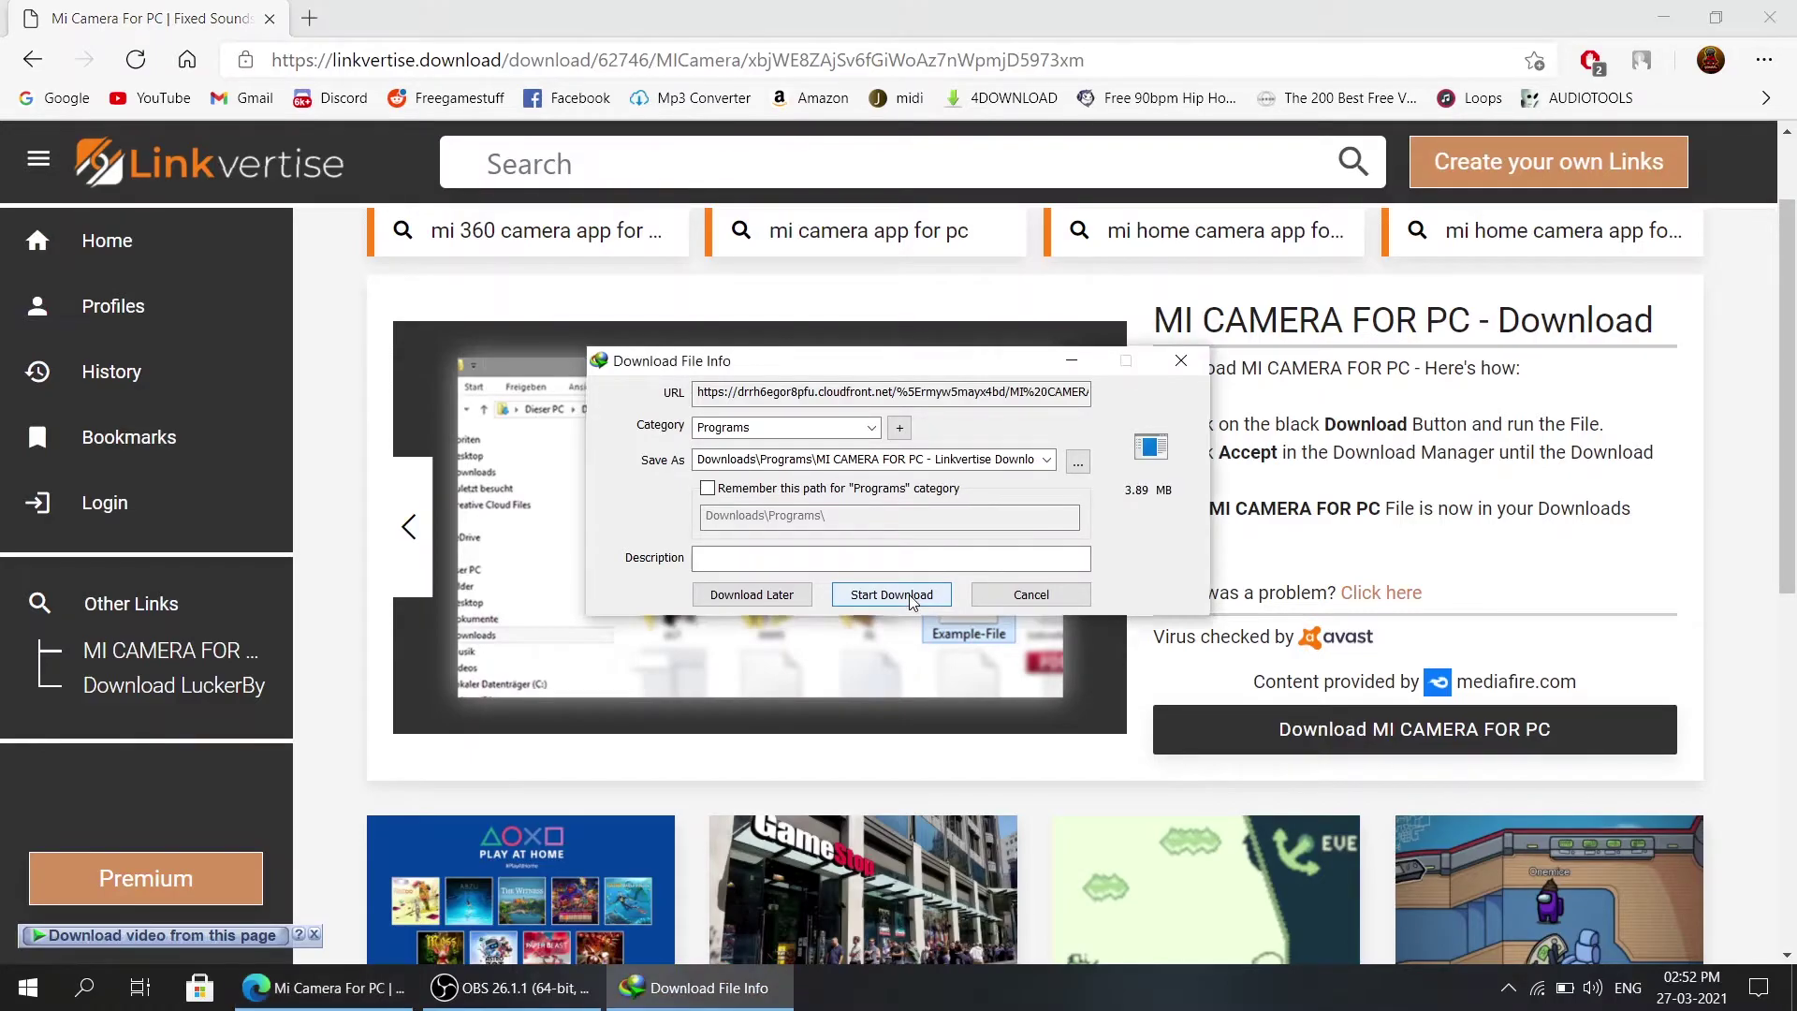
click(912, 599)
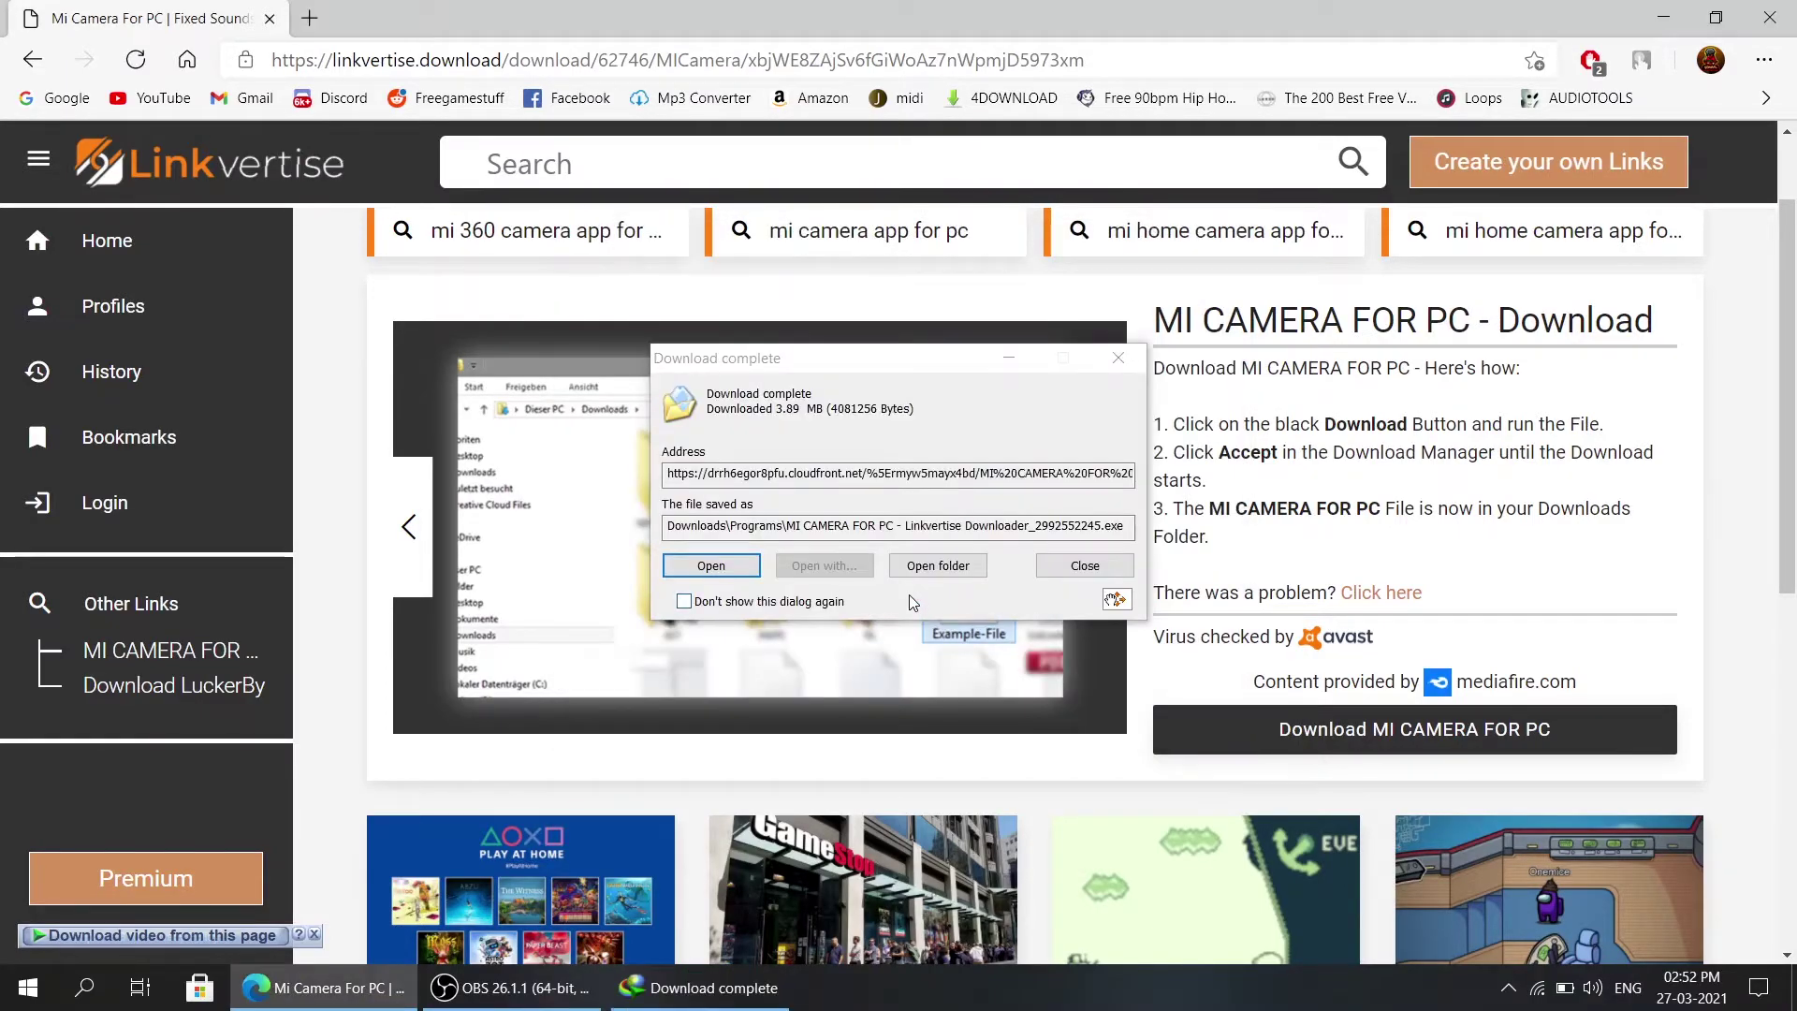
Step: Run the Linkvertise downloader, decline the Booking.com offer, finish the MI CAMERA FOR PC download and open its folder
click(697, 567)
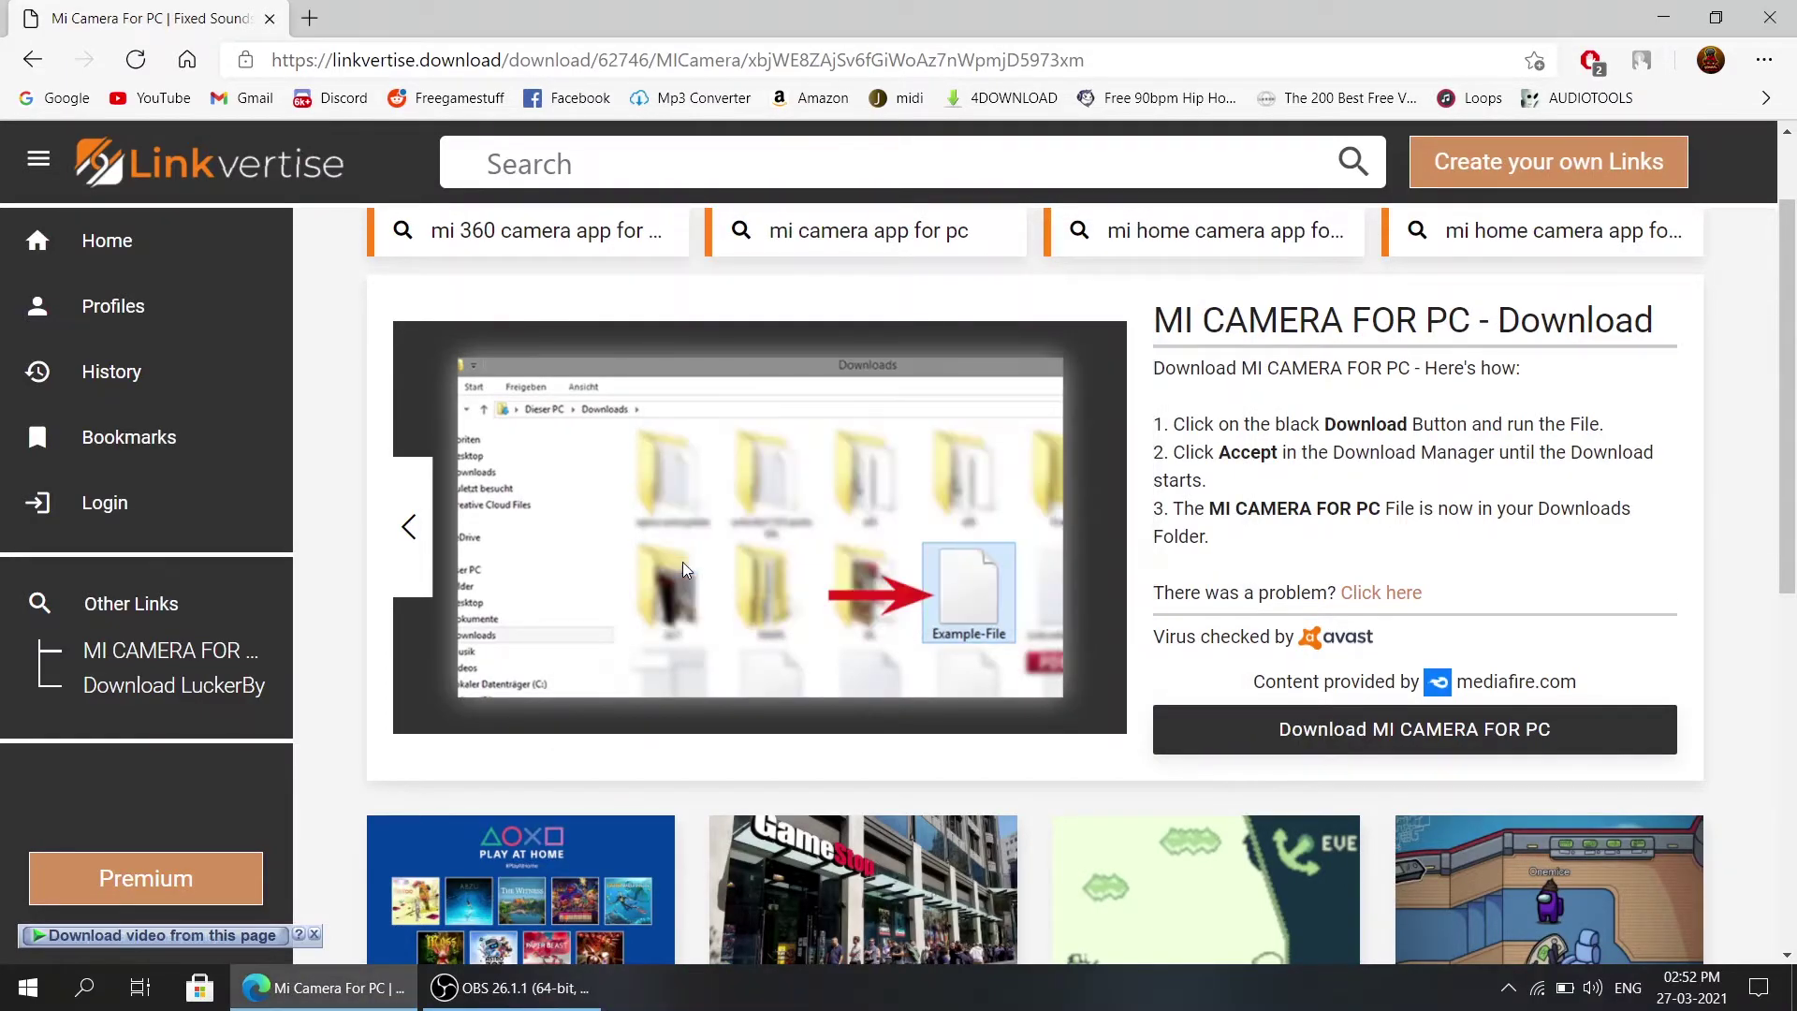
click(1662, 15)
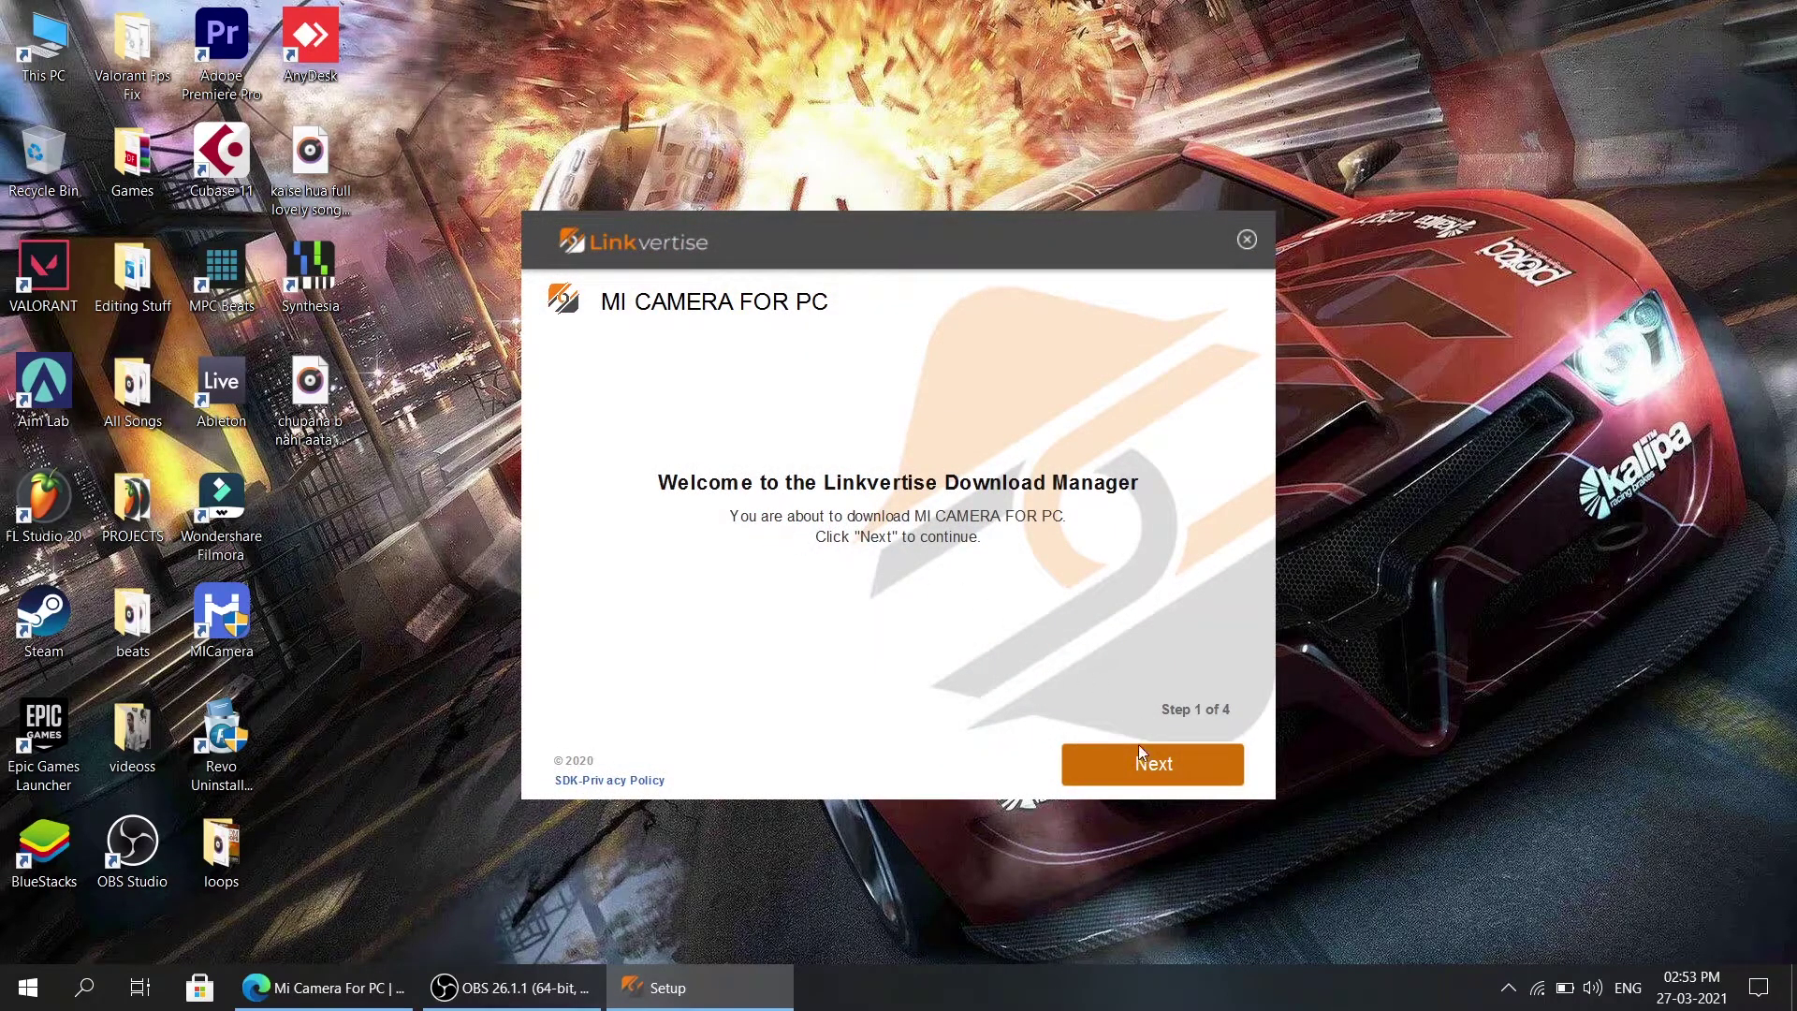
click(1145, 773)
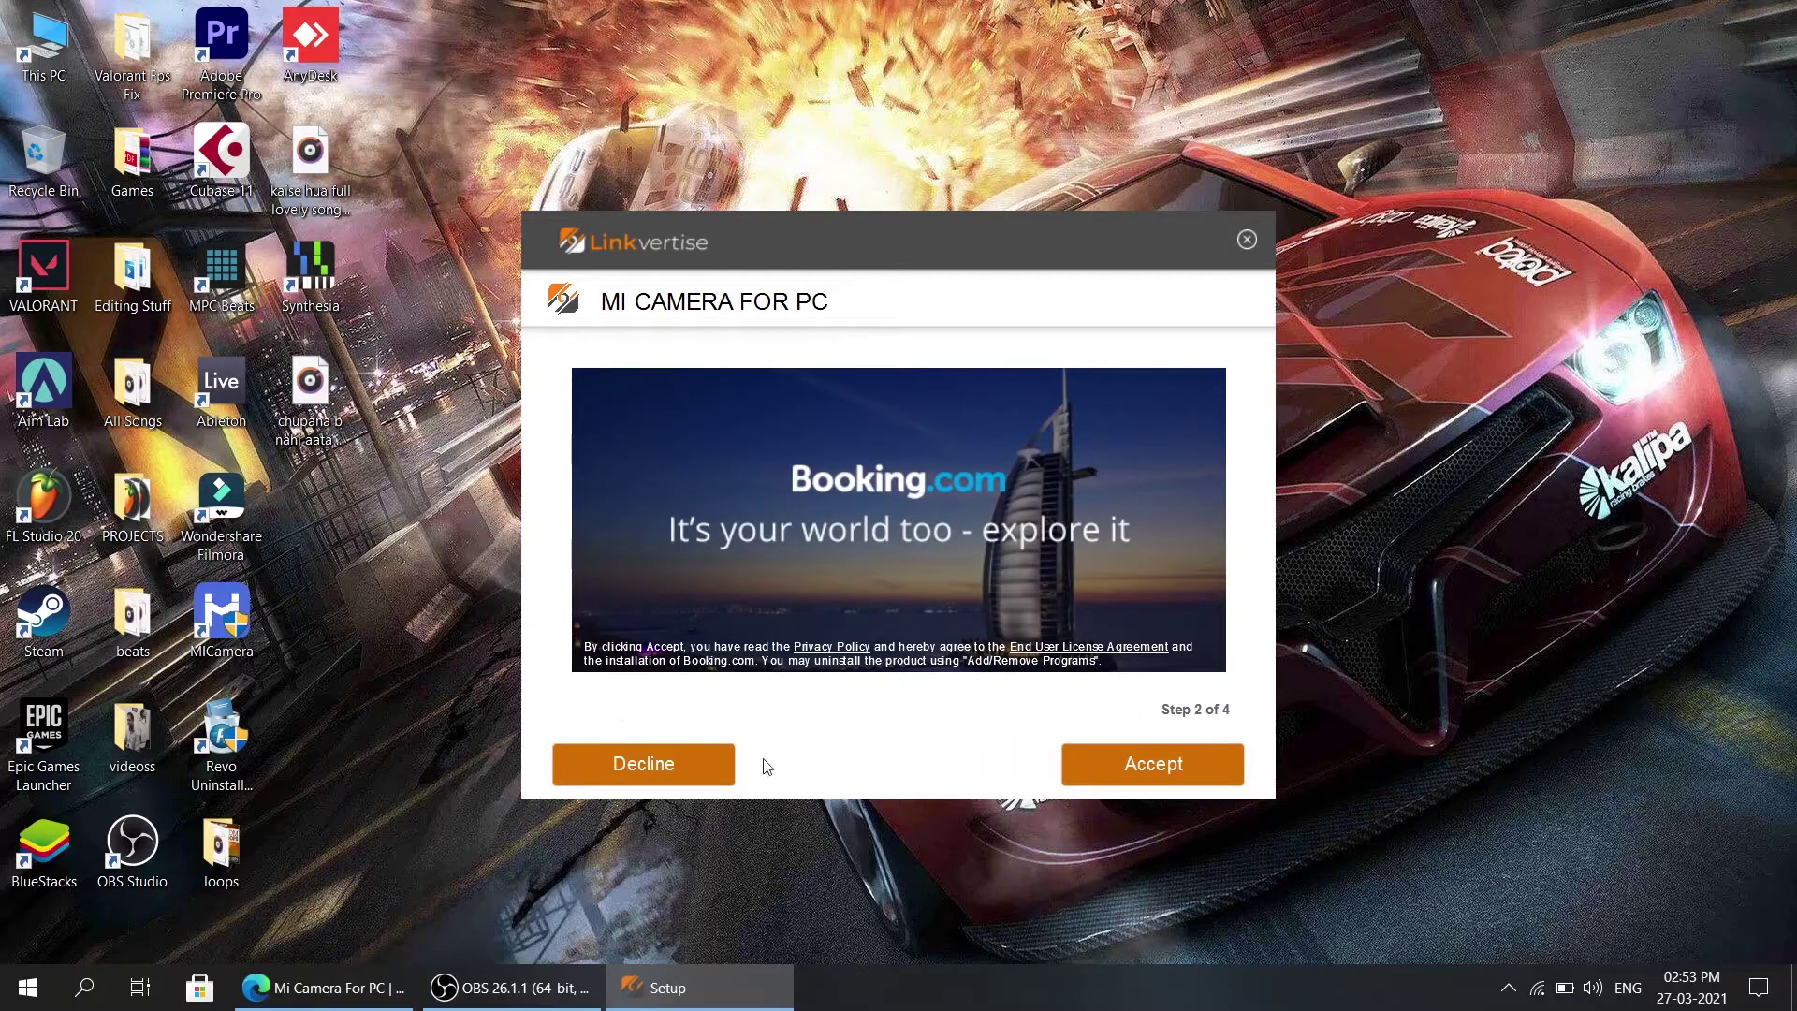
click(641, 769)
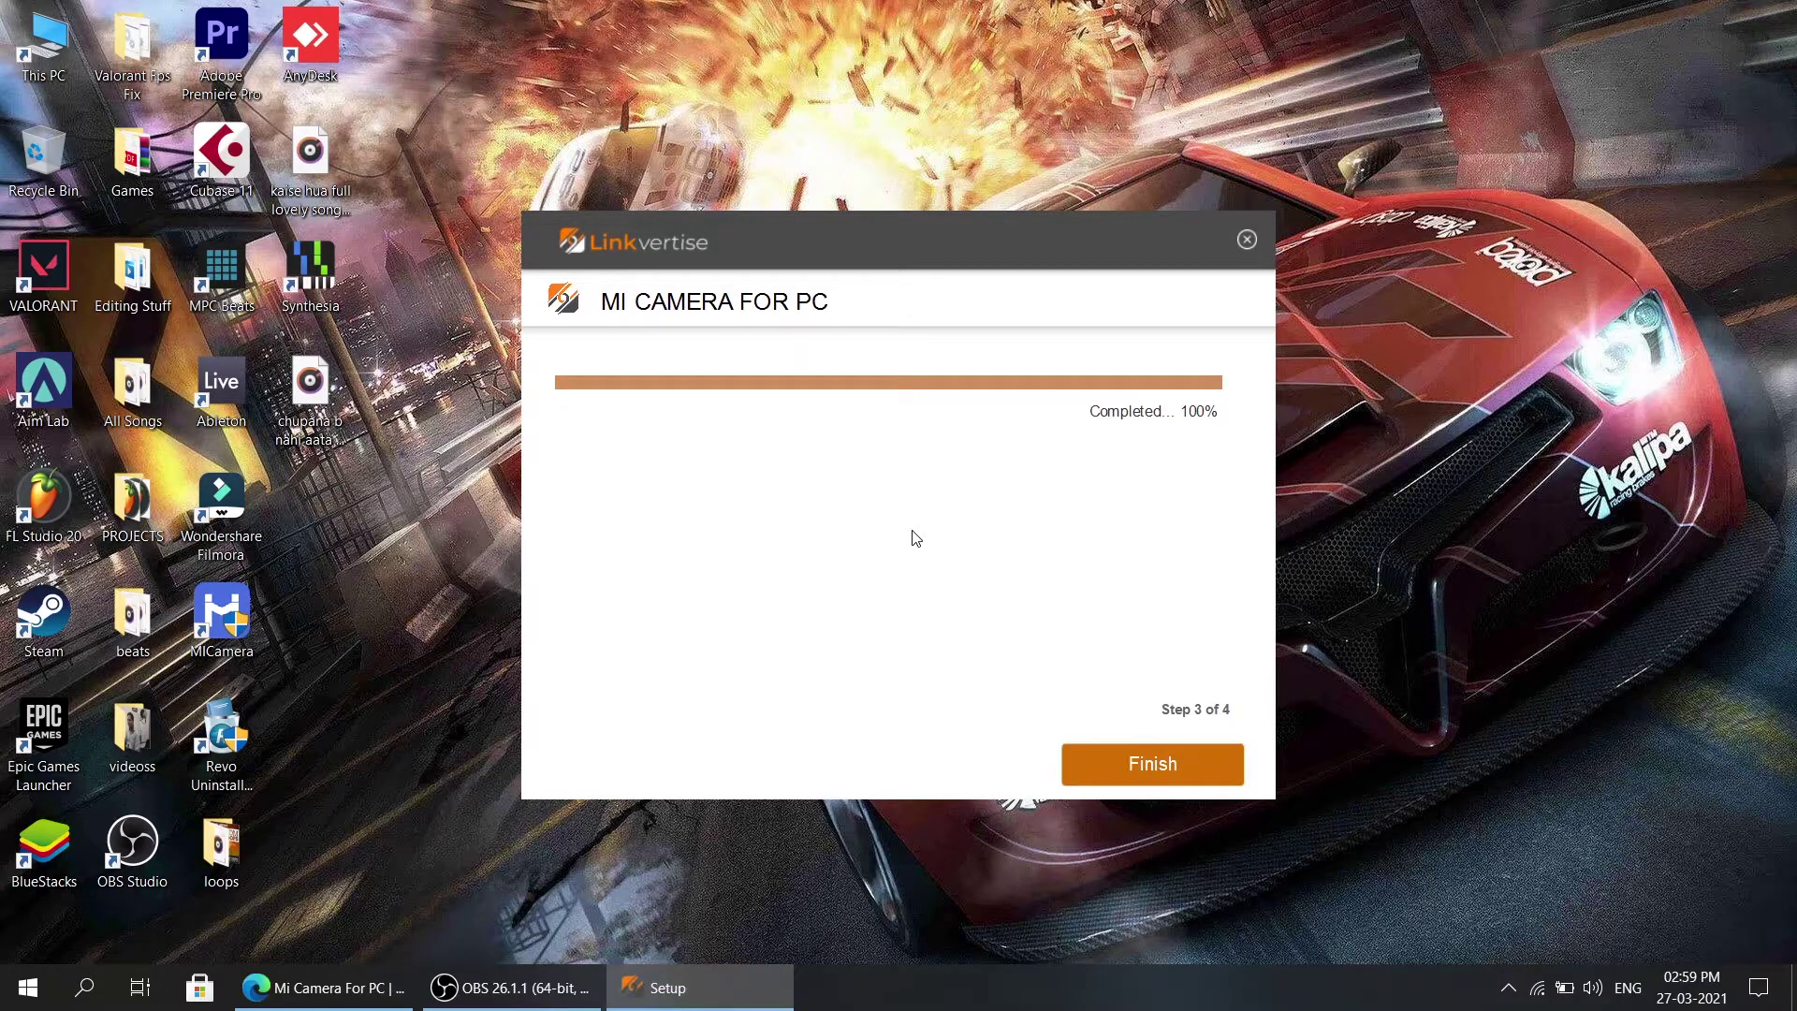
click(1137, 777)
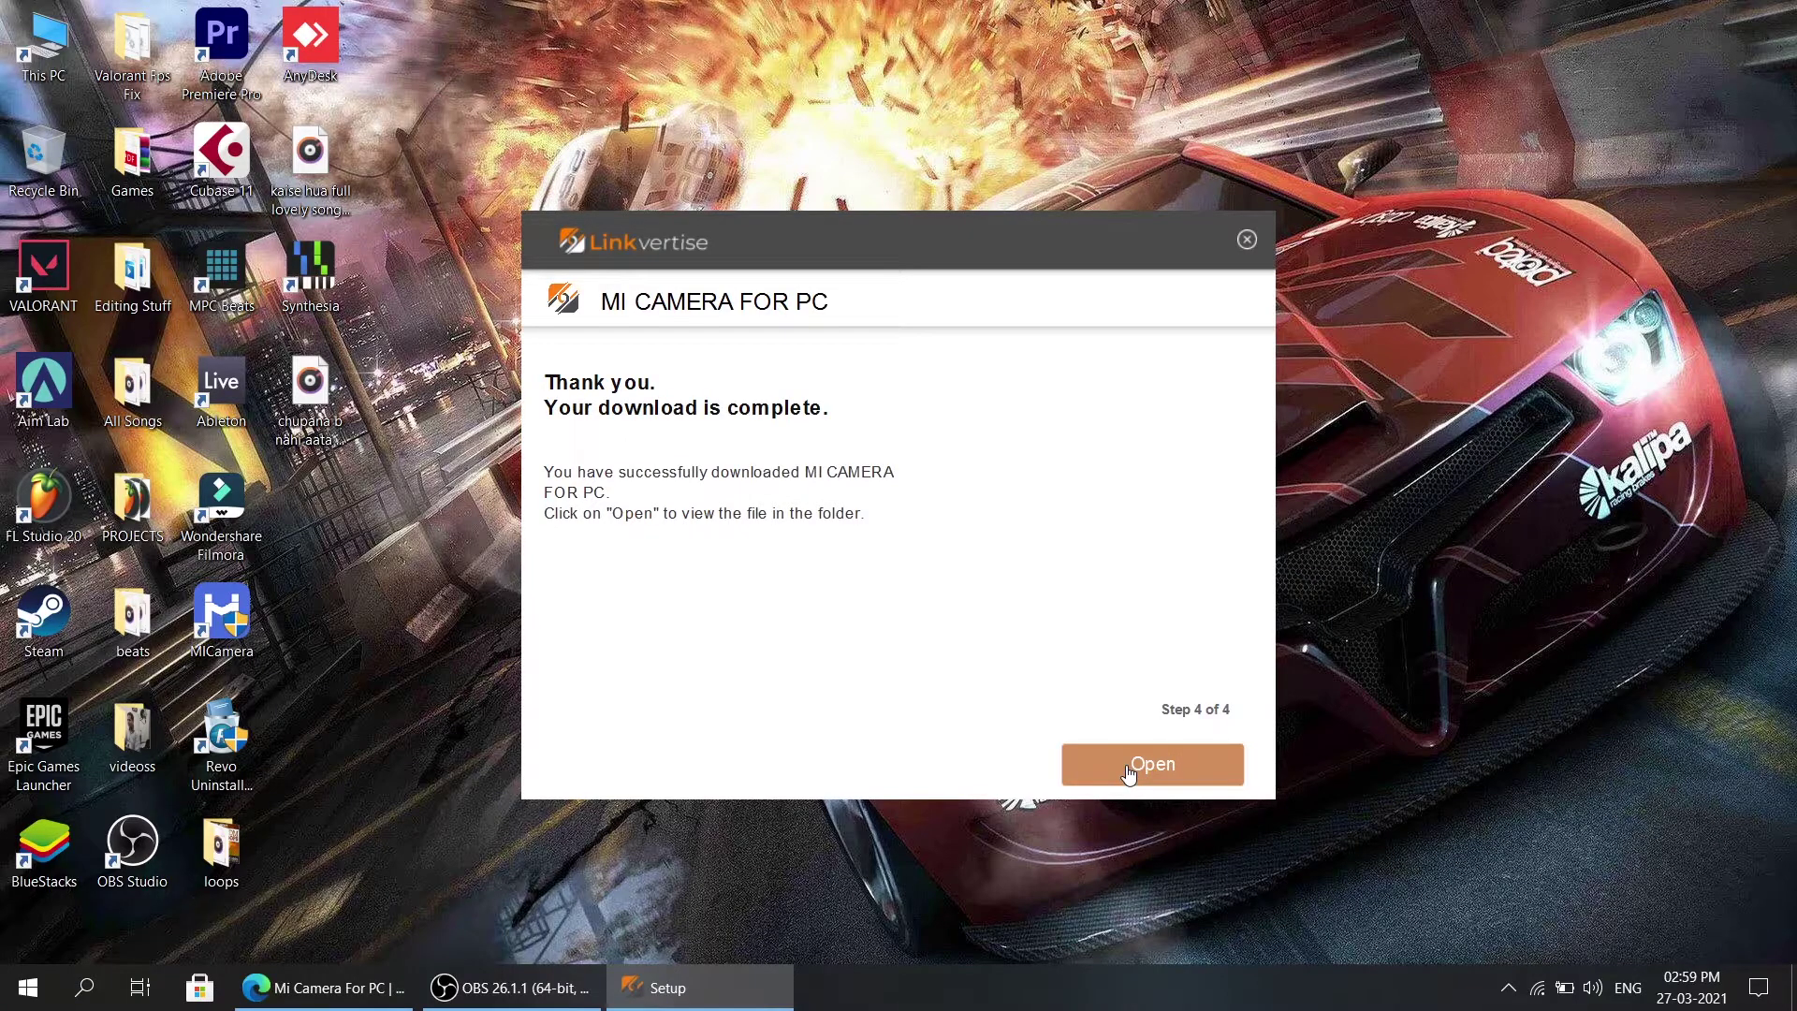
click(1128, 769)
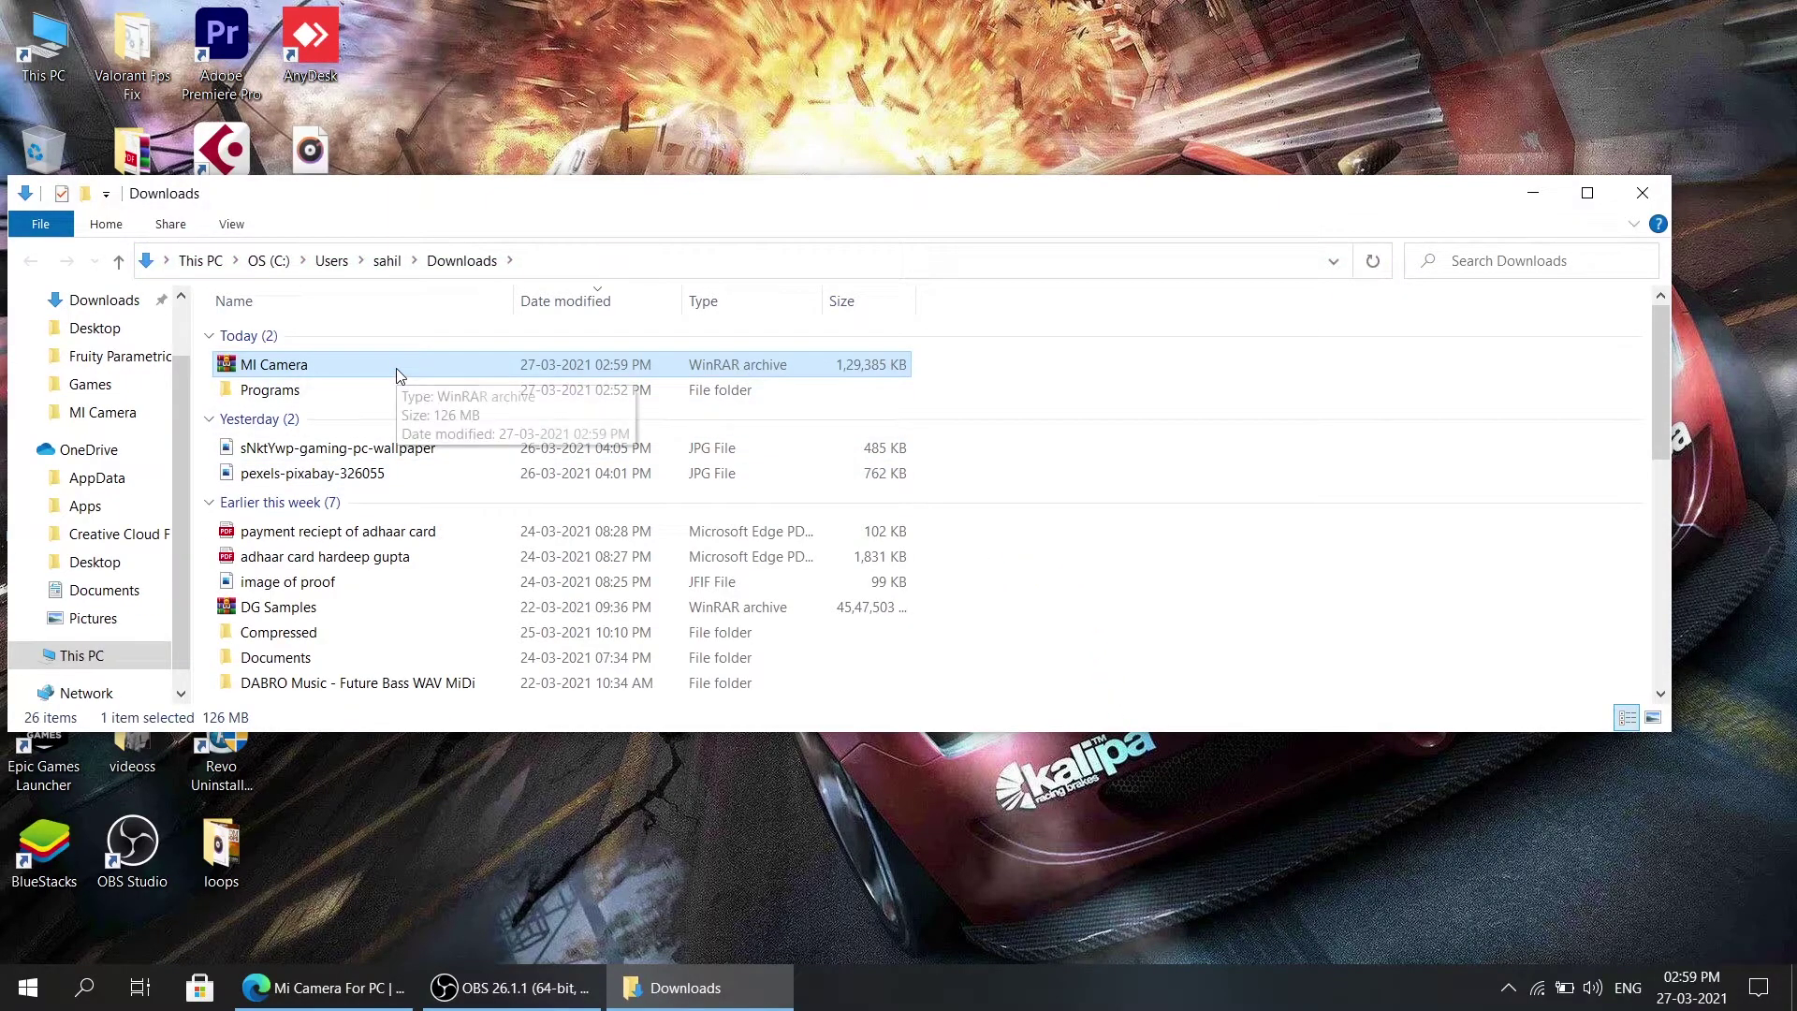
Step: Open the MI Camera archive in WinRAR, extract its MI Camera folder to the desktop and close the archive
double_click(402, 369)
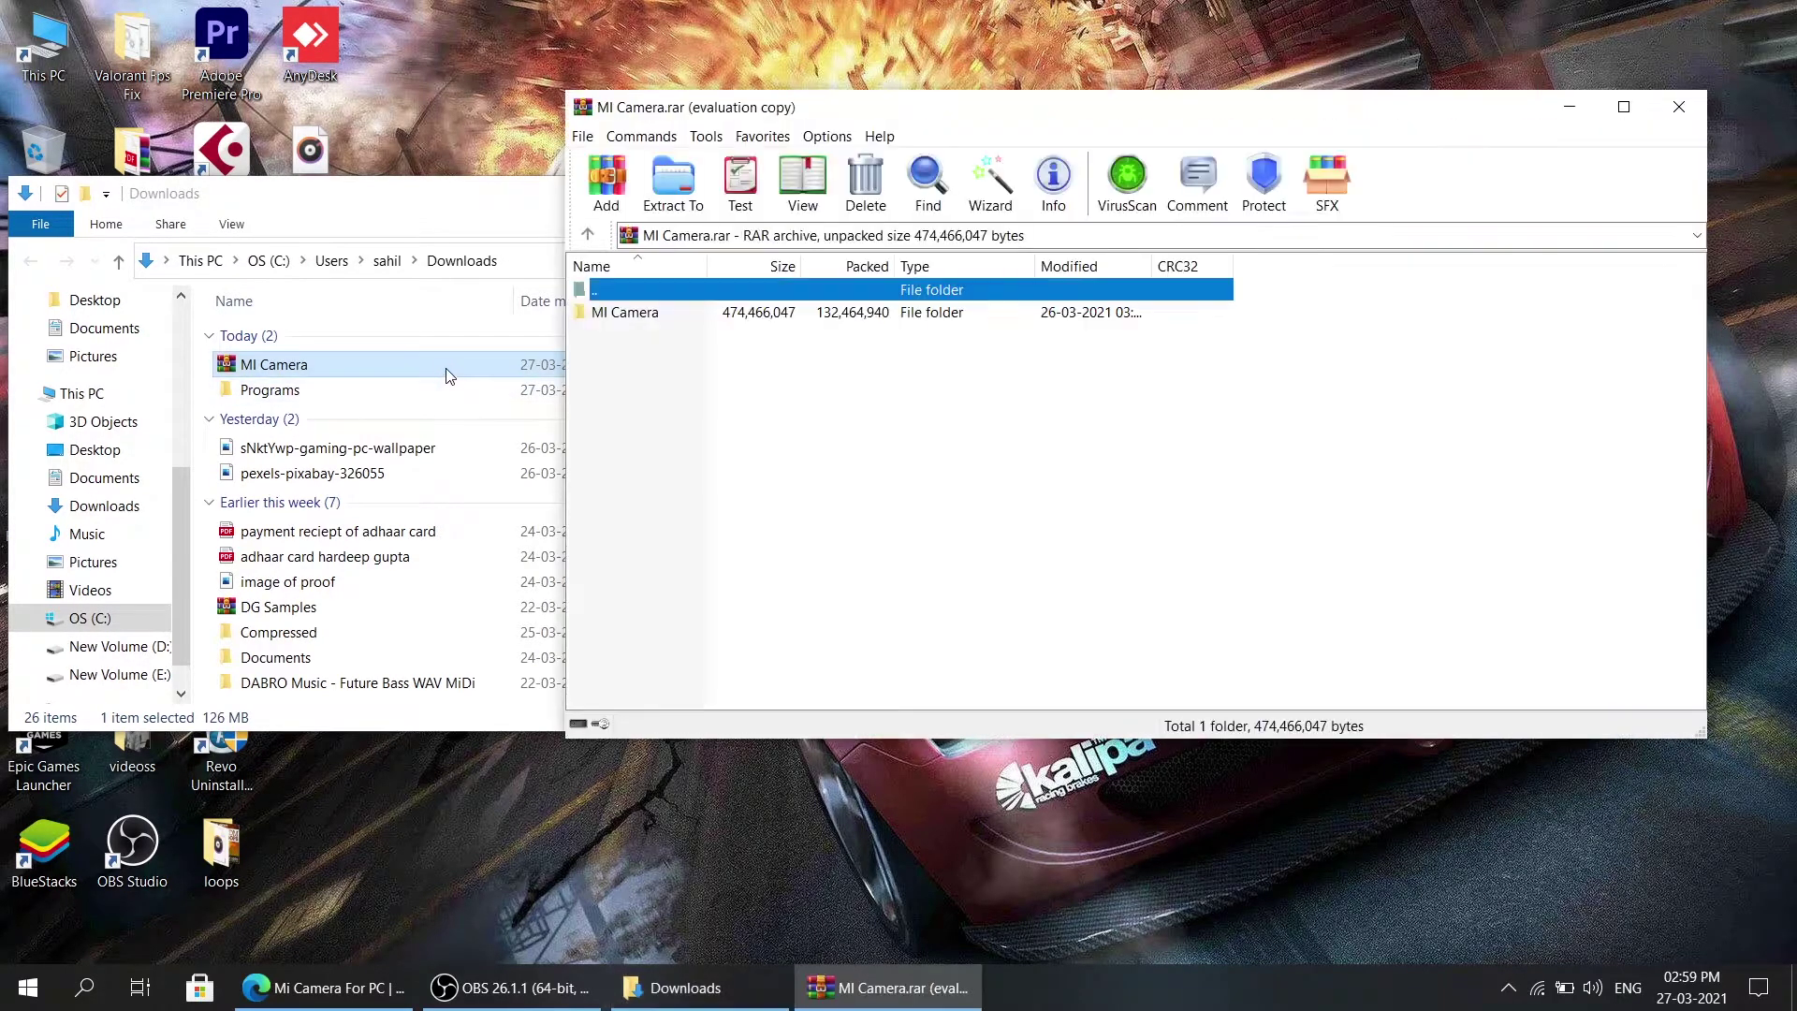
drag(917, 123, 701, 351)
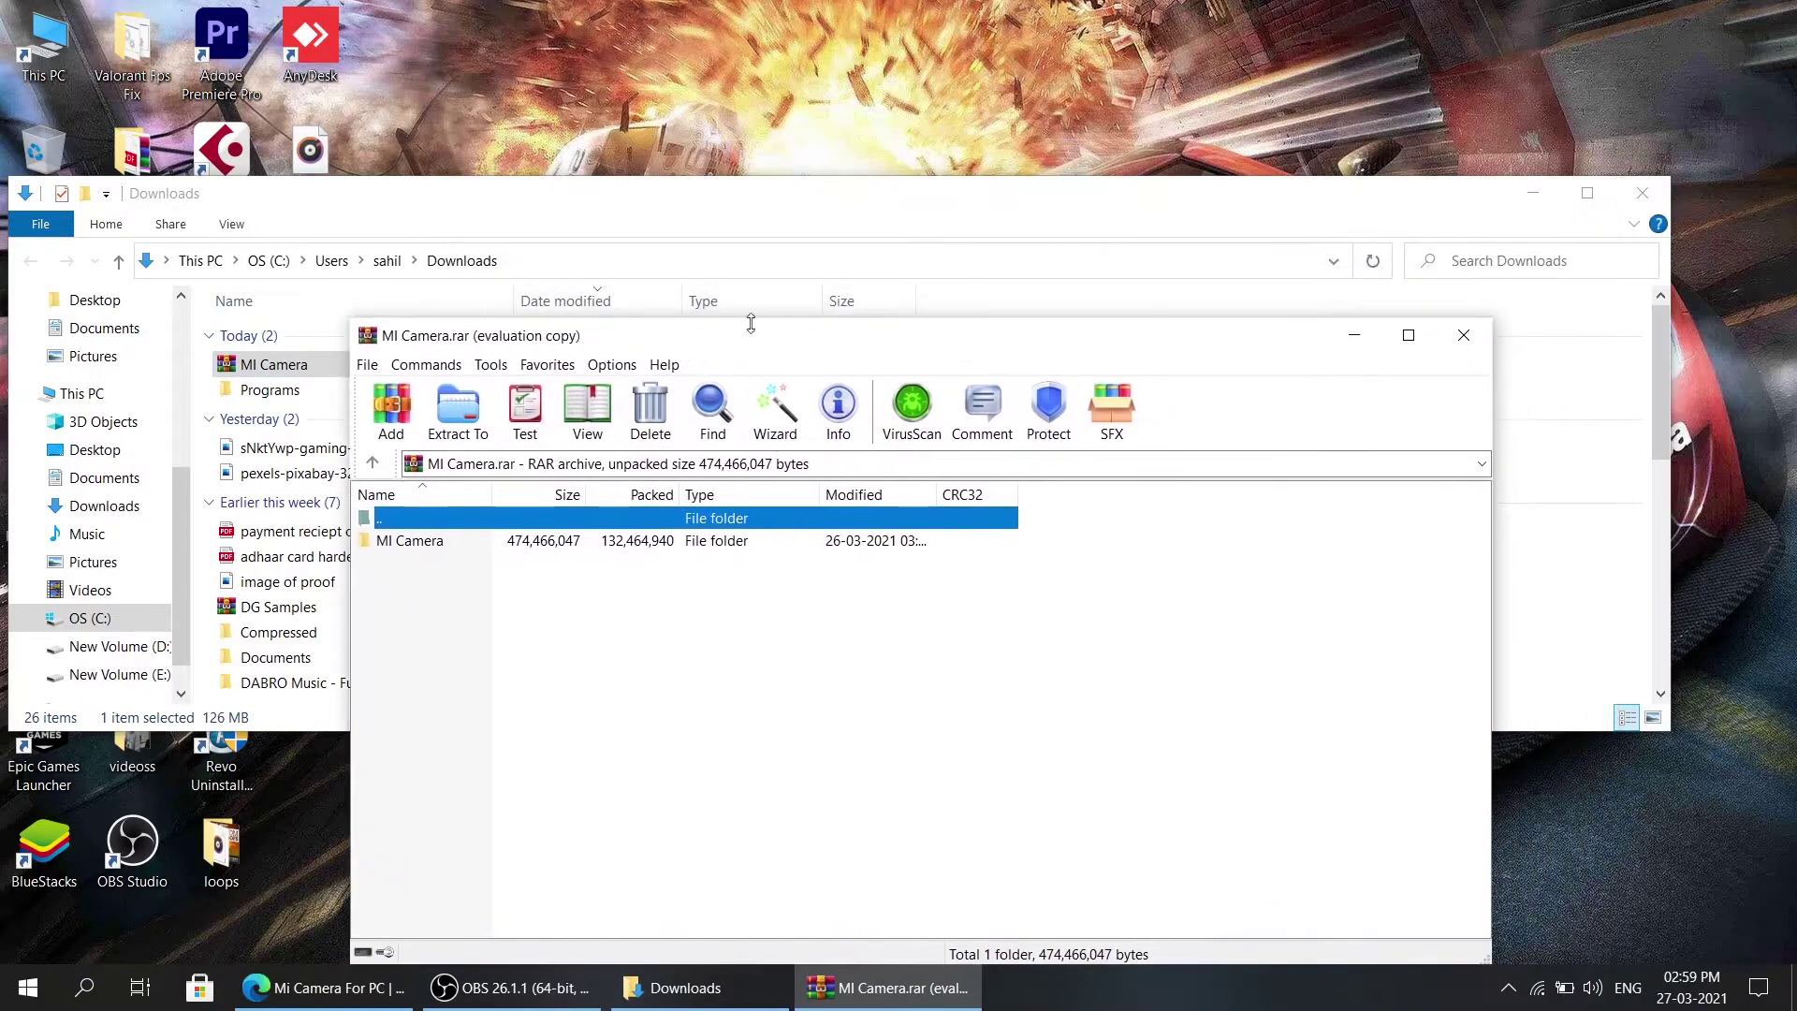
drag(863, 344, 1181, 136)
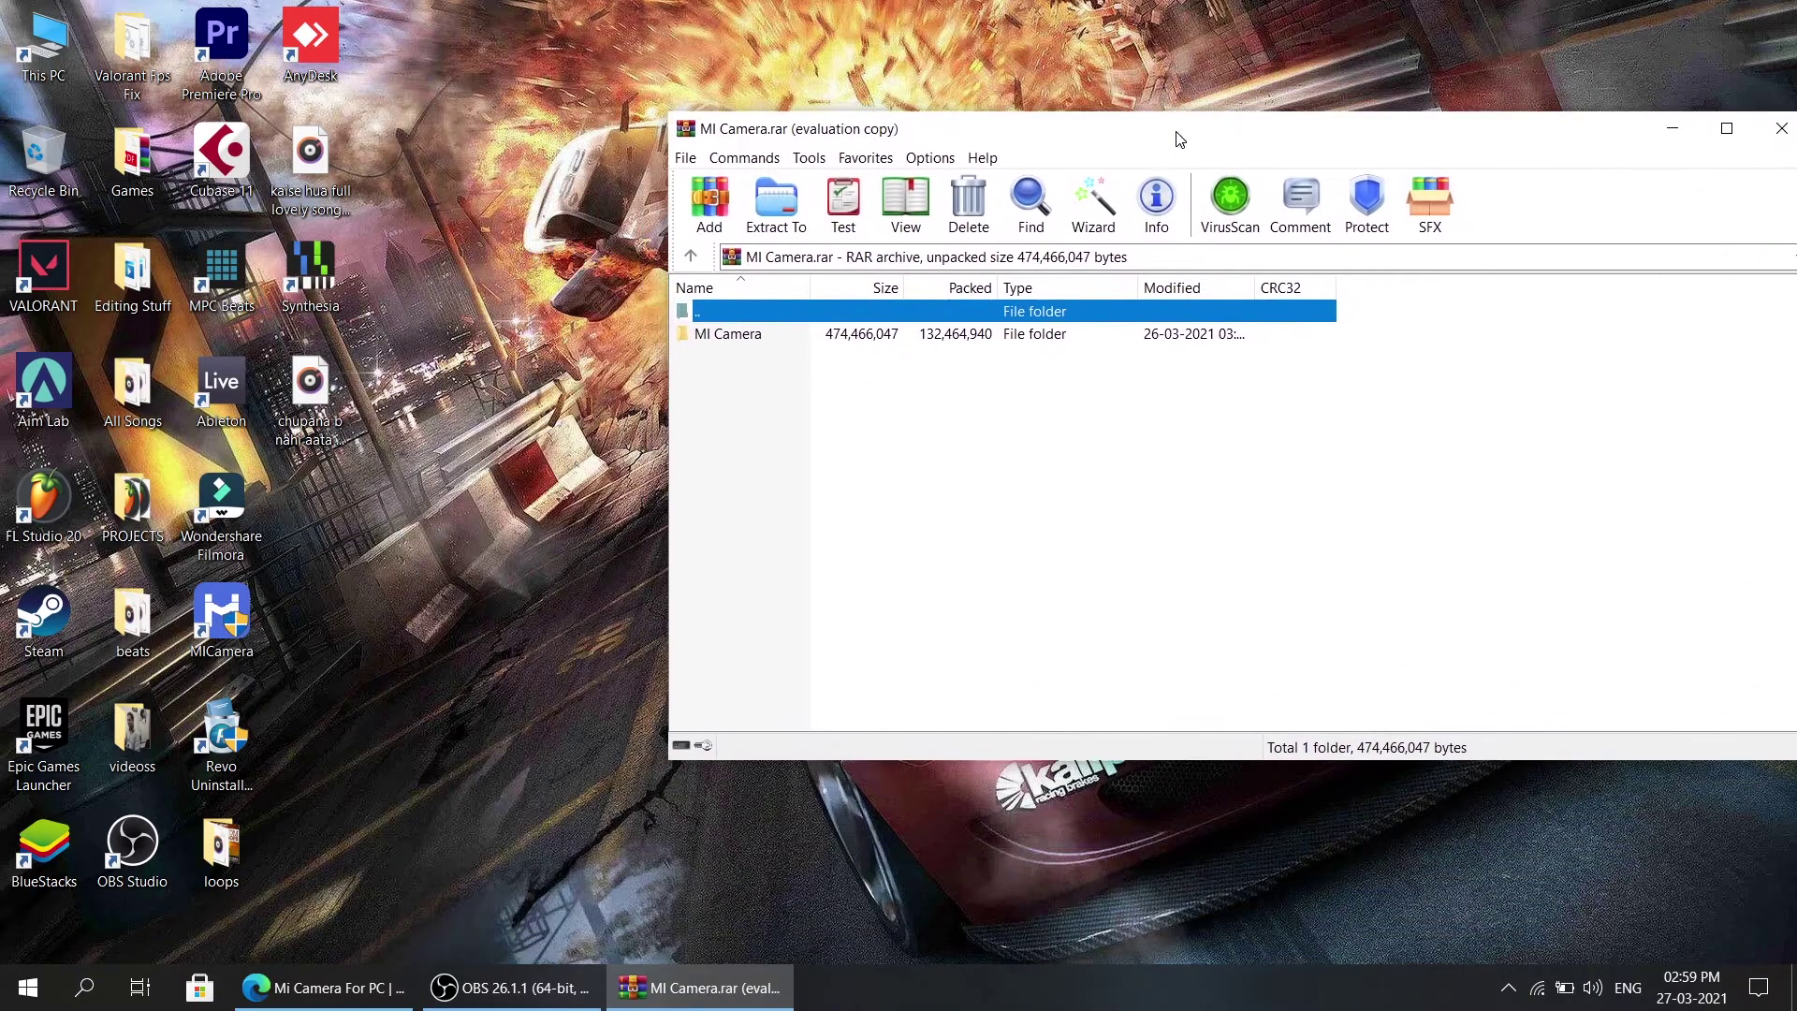
double_click(729, 334)
scroll(779, 405, down, 2)
scroll(814, 521, up, 2)
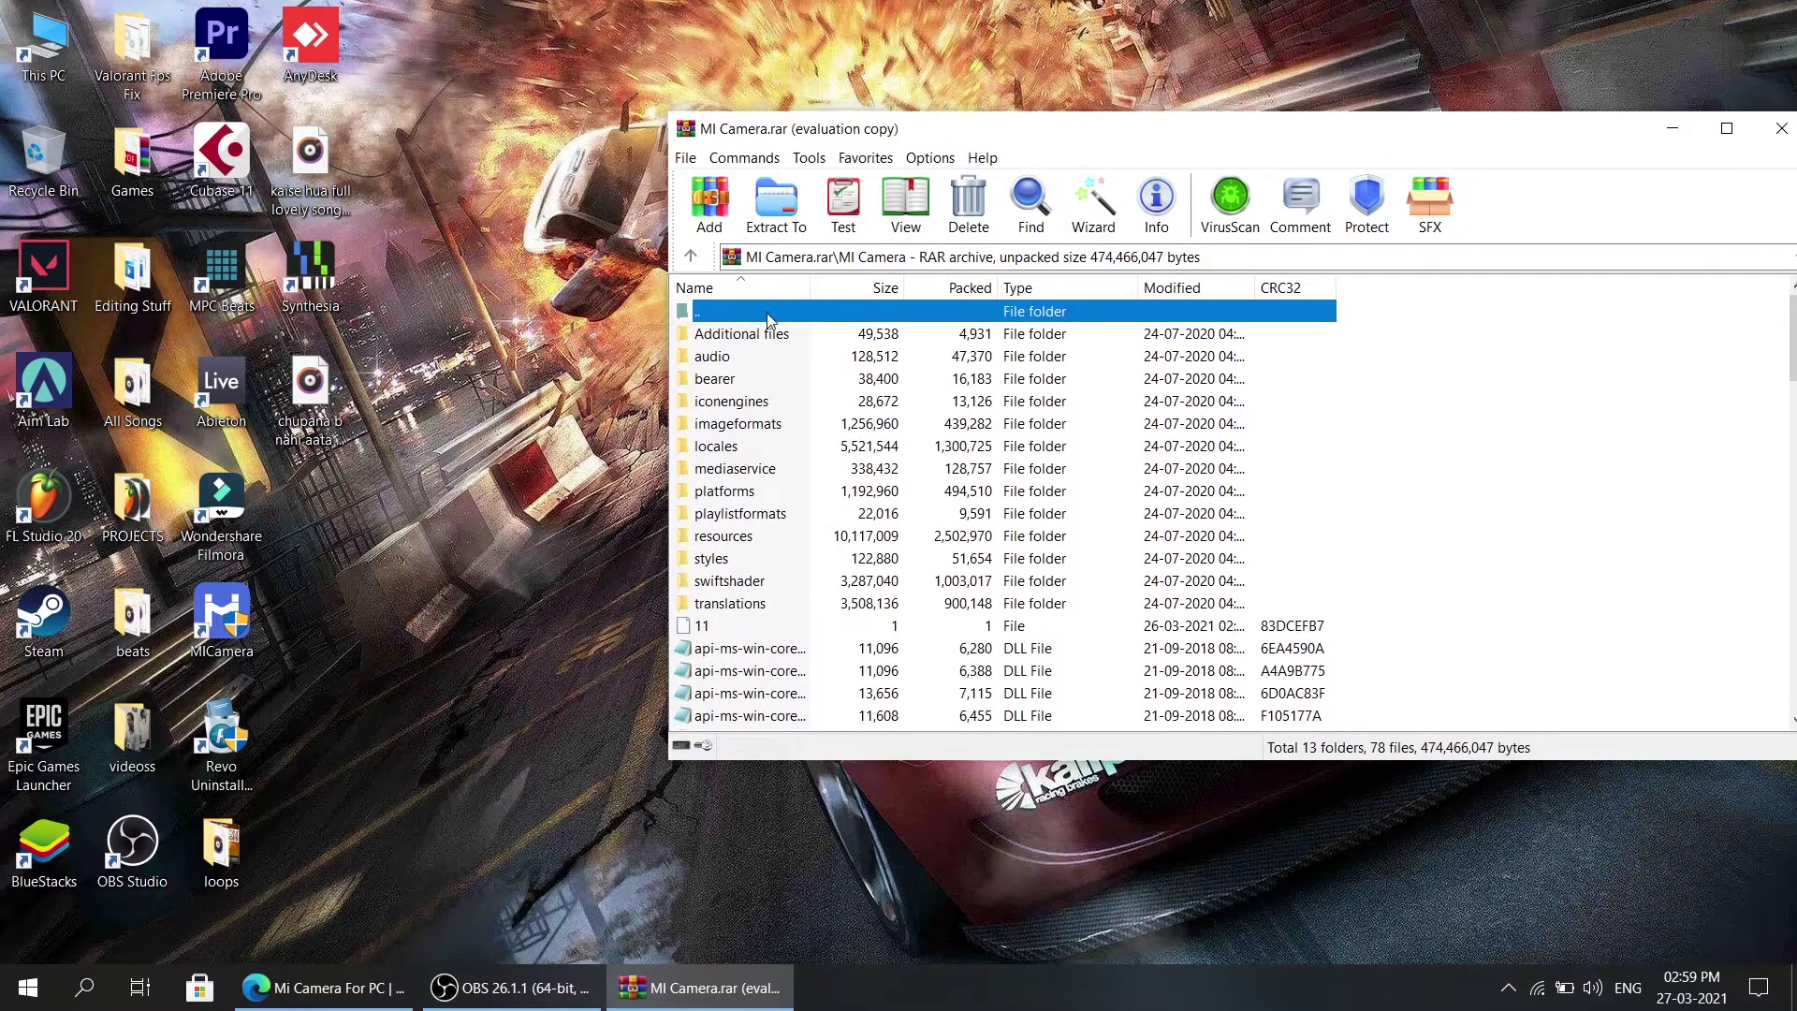
double_click(767, 314)
drag(749, 337, 424, 529)
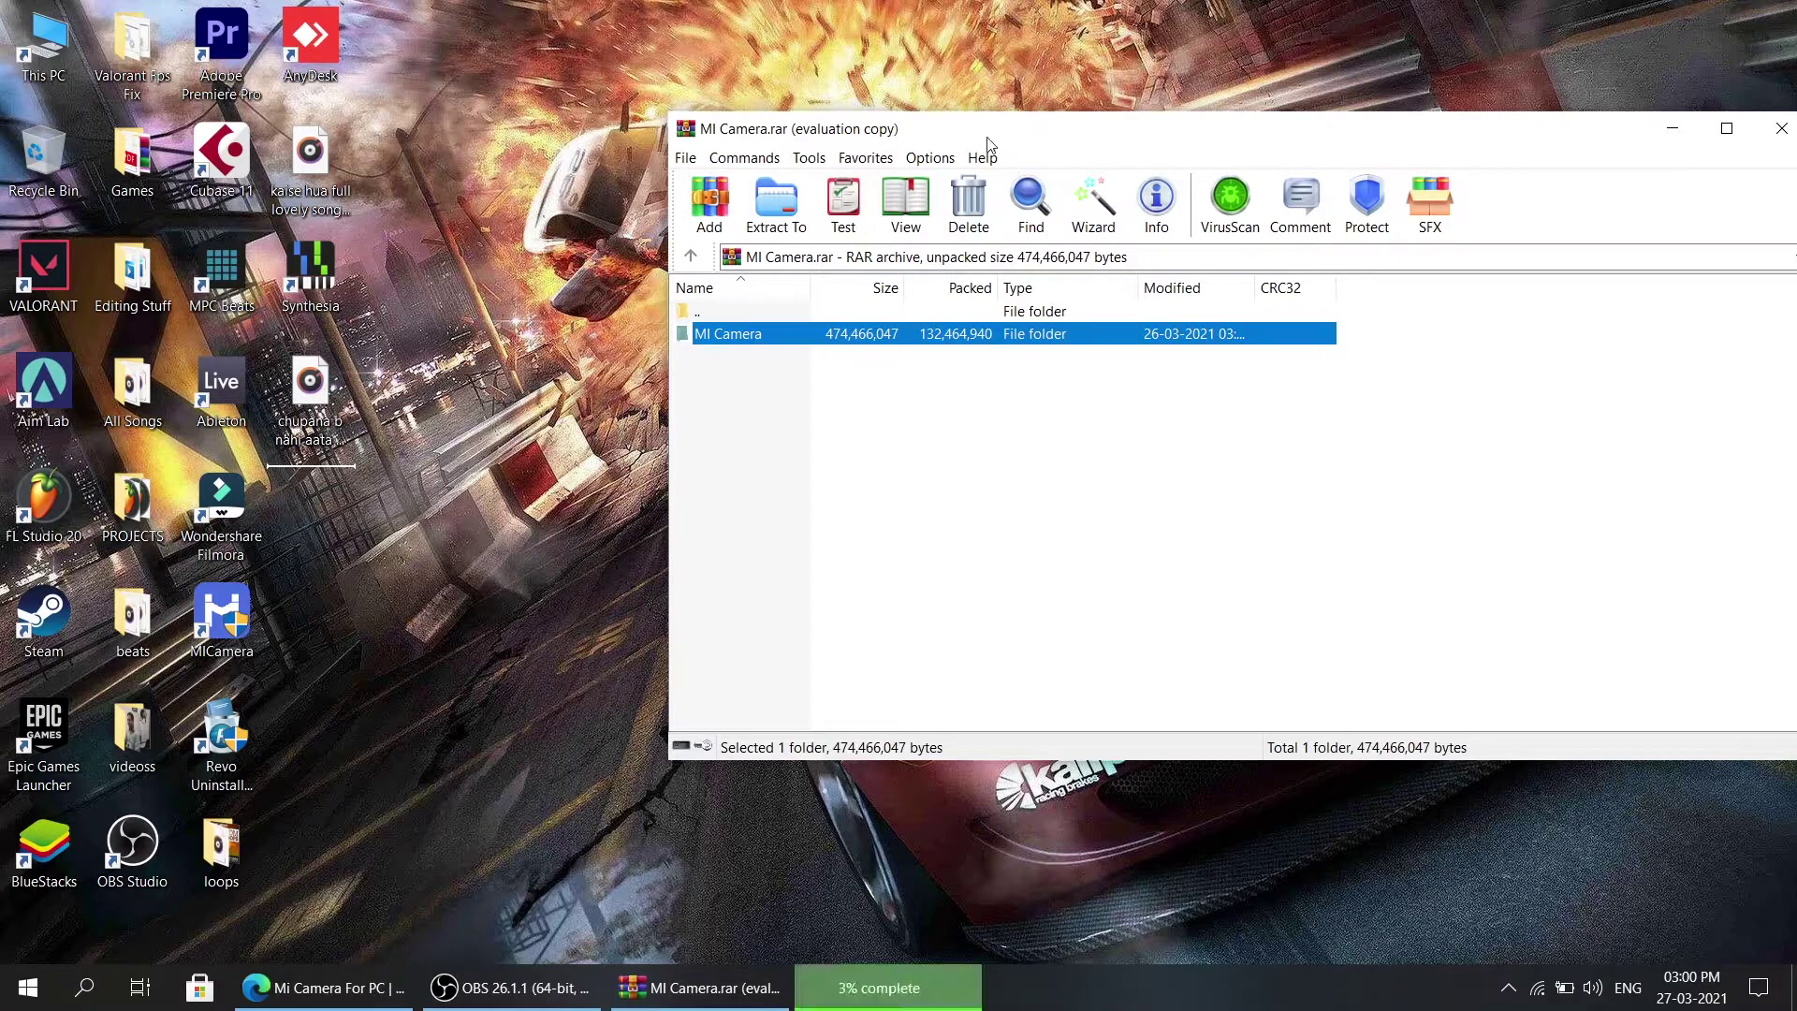
drag(956, 140, 694, 198)
click(1528, 188)
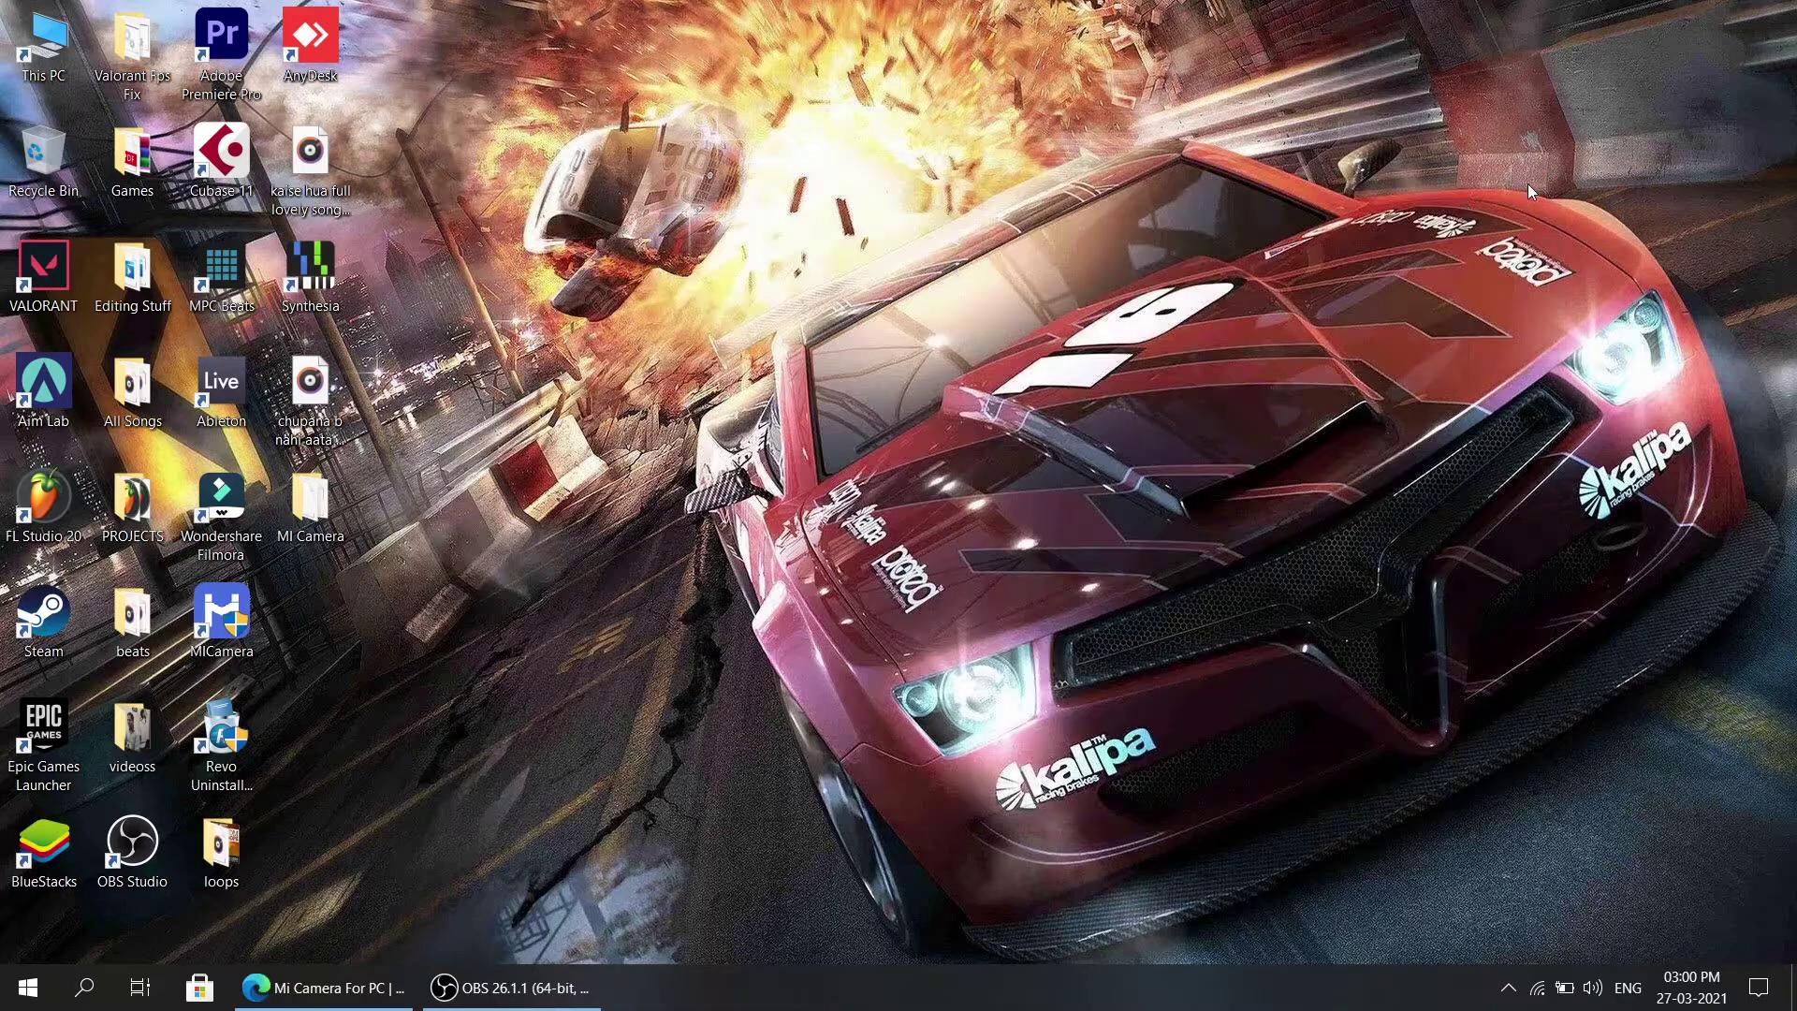
Step: Open the extracted MI Camera folder on the desktop and open its config DLL file in Notepad
double_click(349, 502)
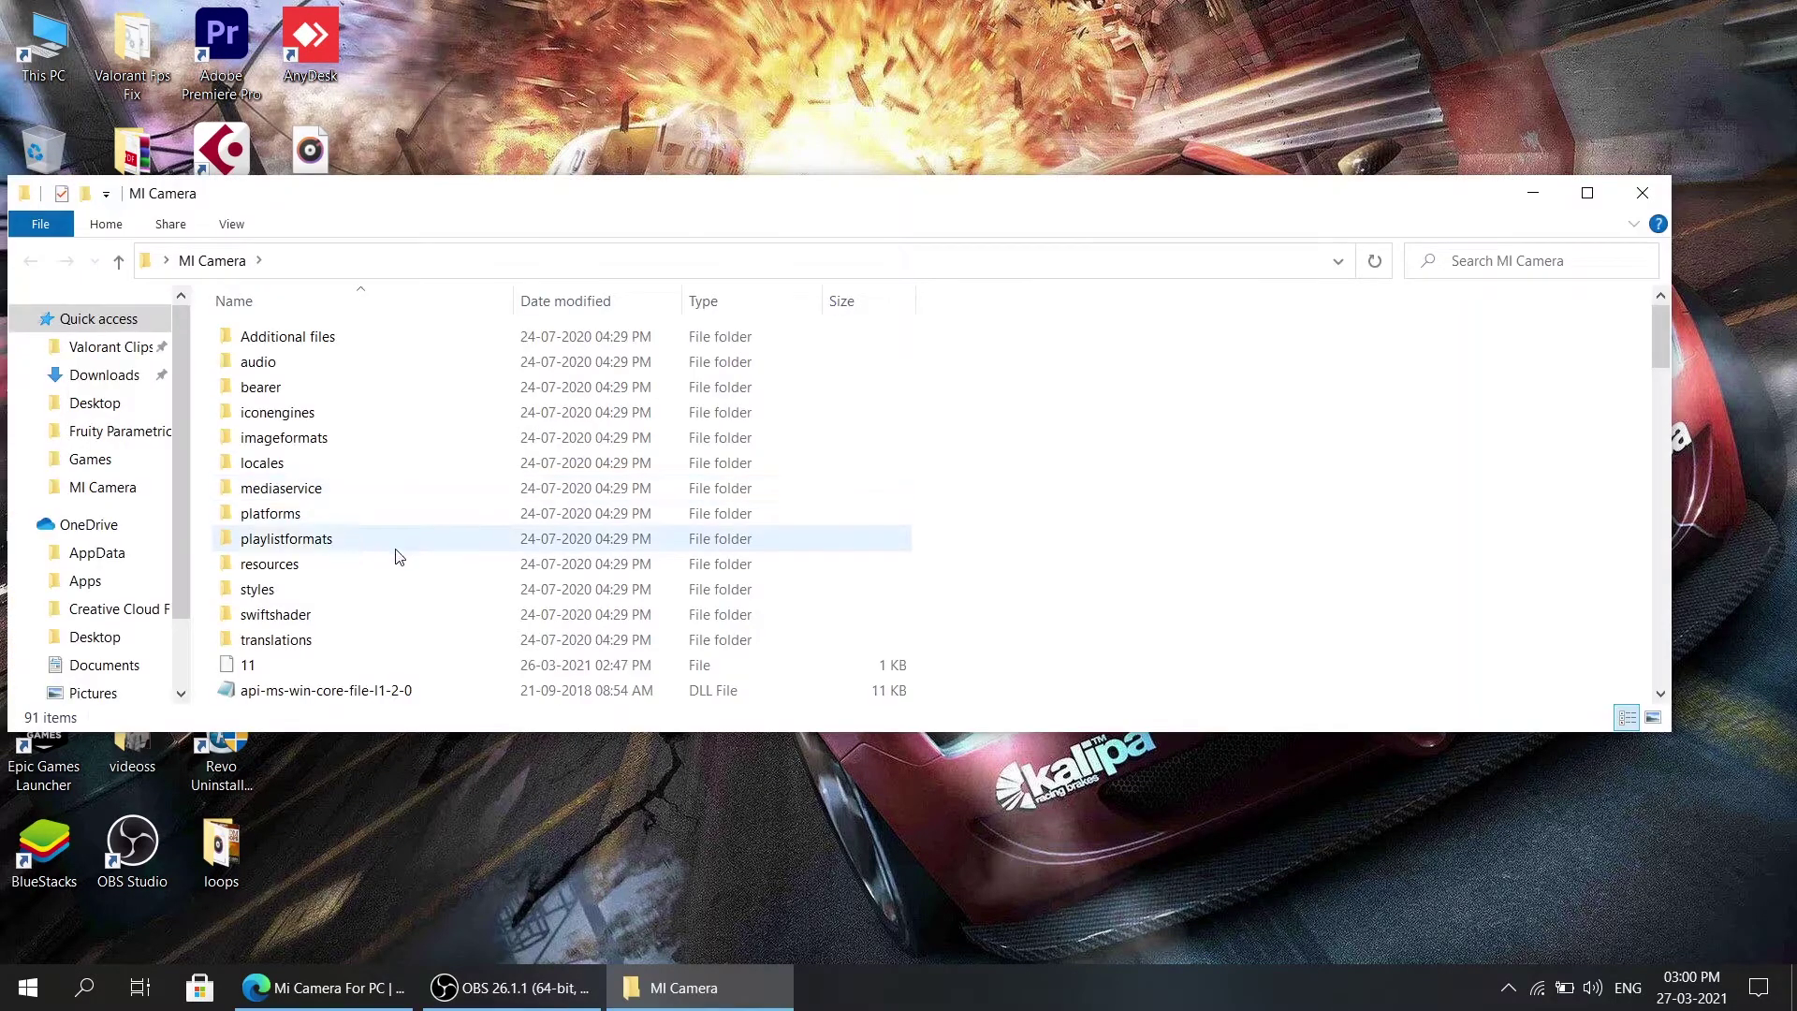
scroll(393, 580, down, 15)
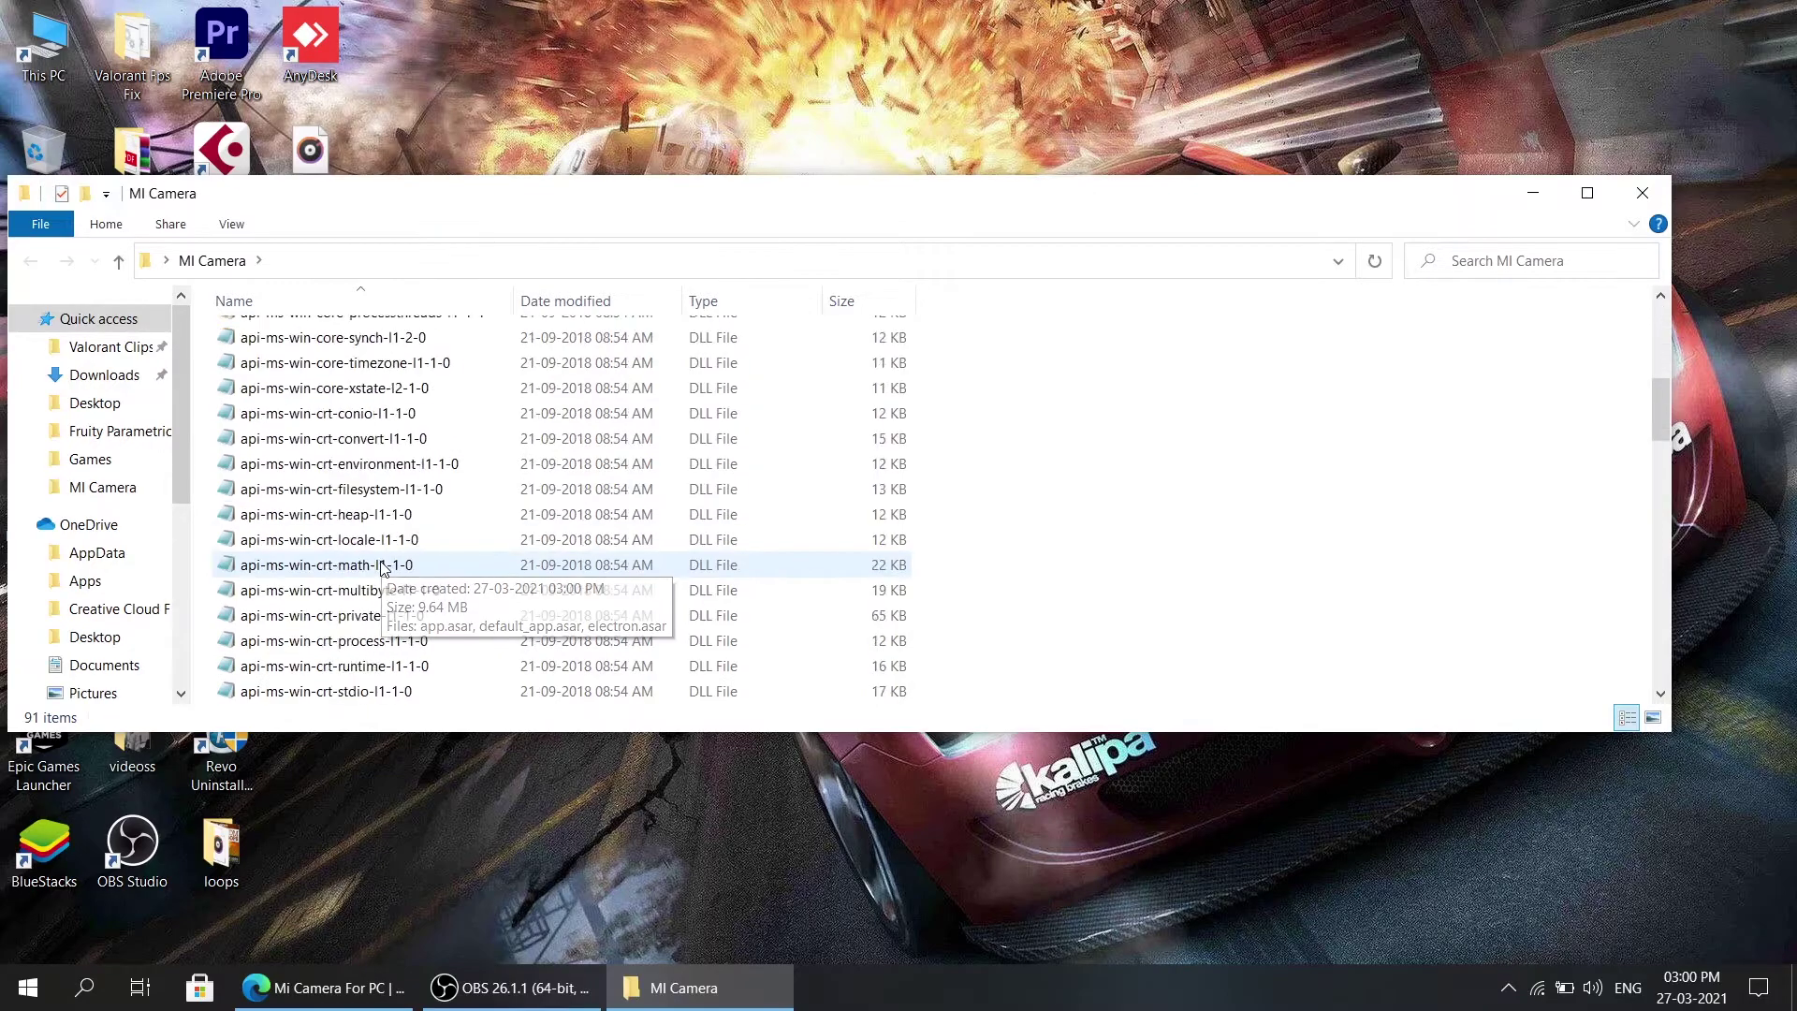
scroll(403, 597, down, 3)
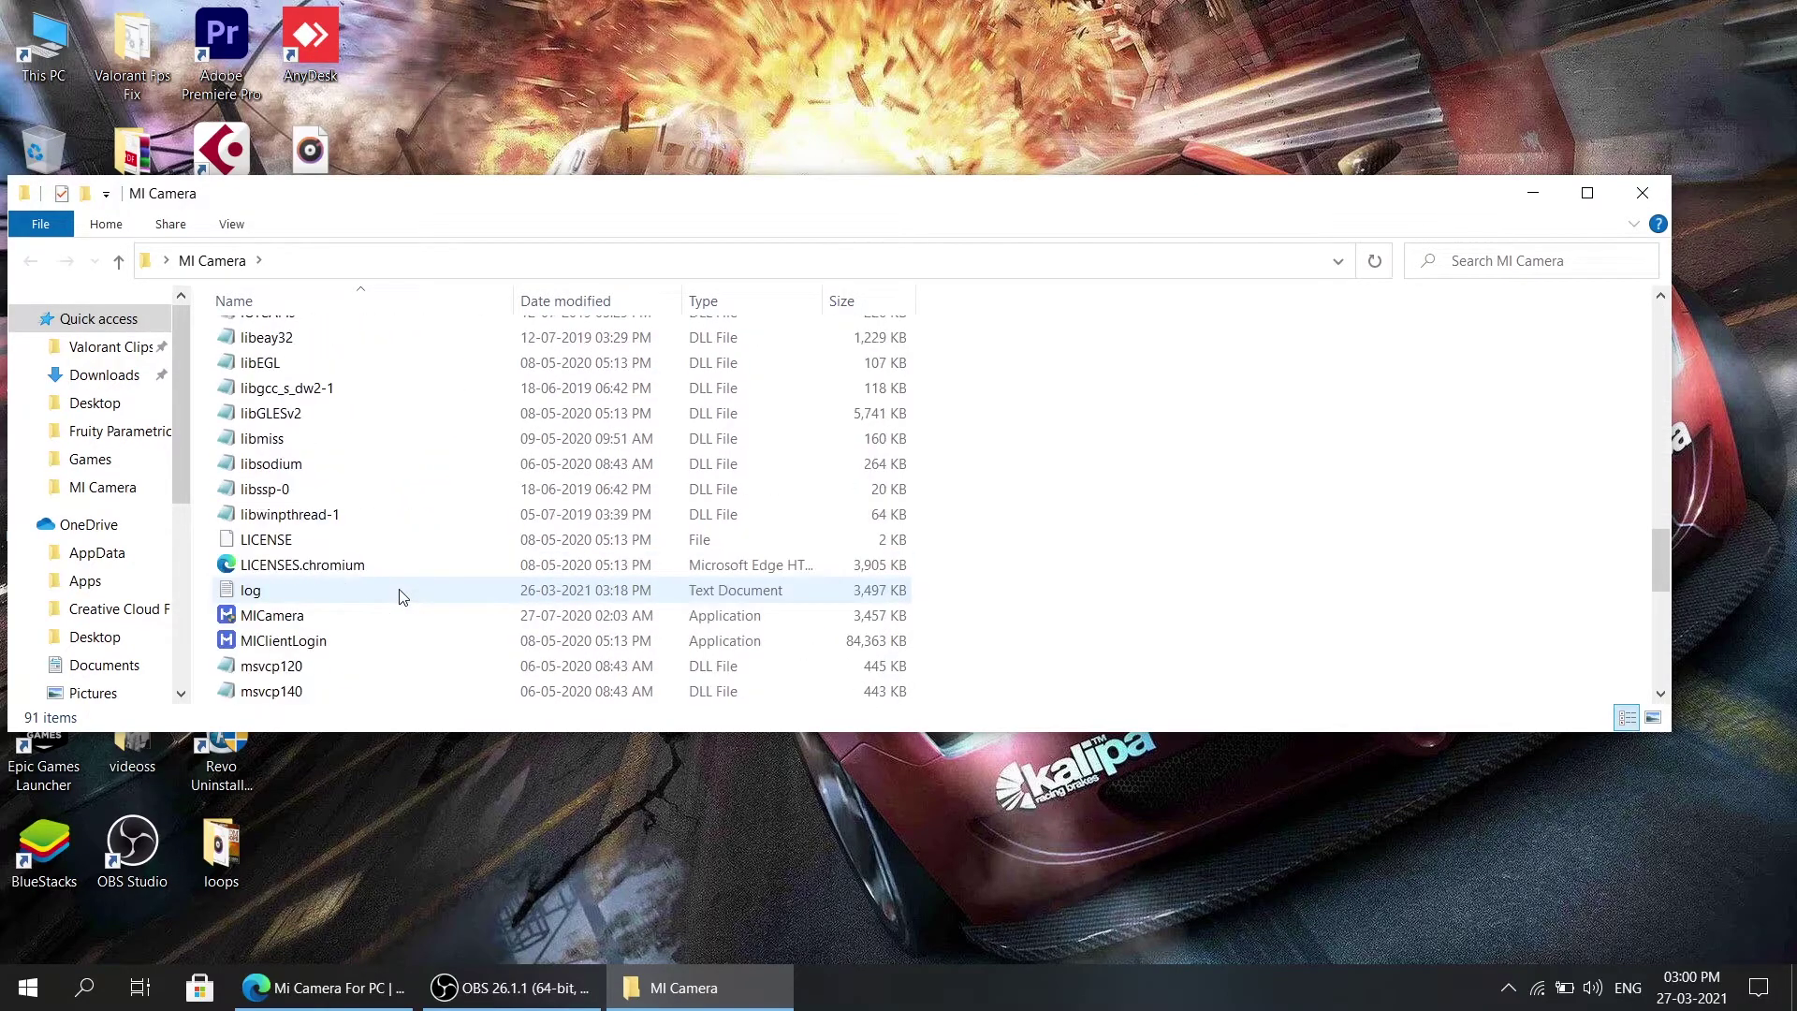
click(423, 468)
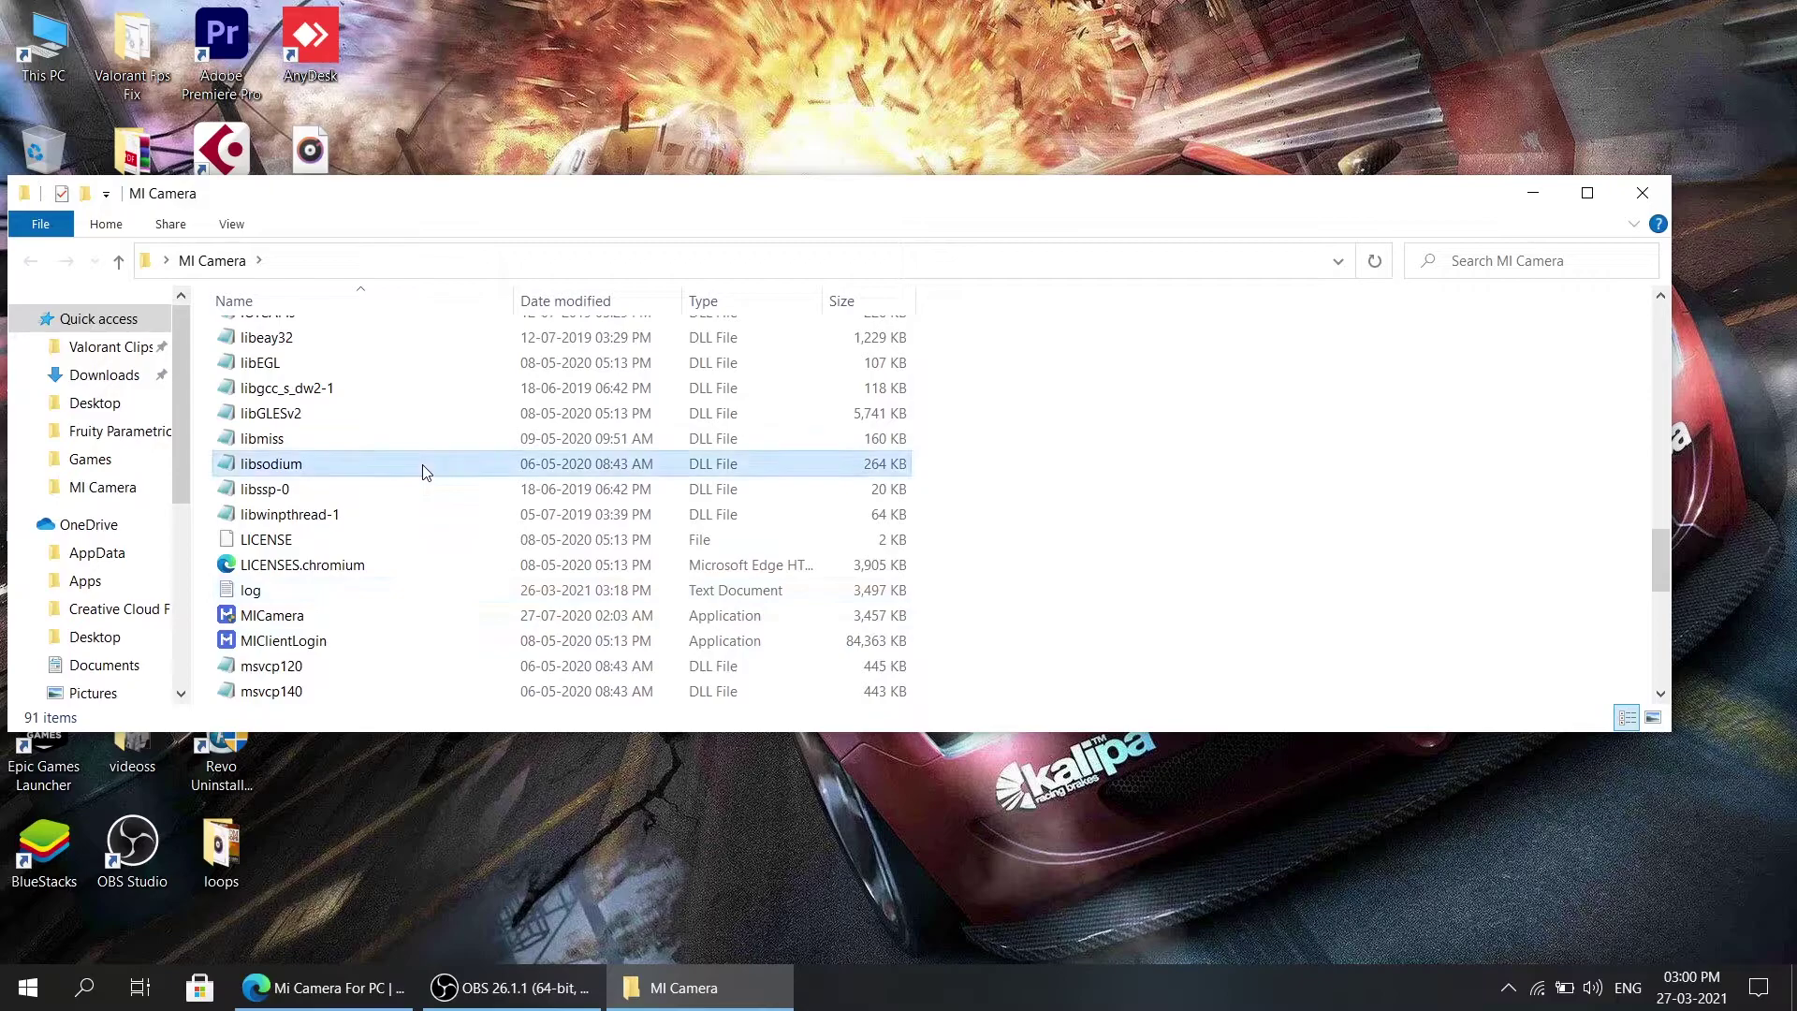
key(c)
key(c)
key(c)
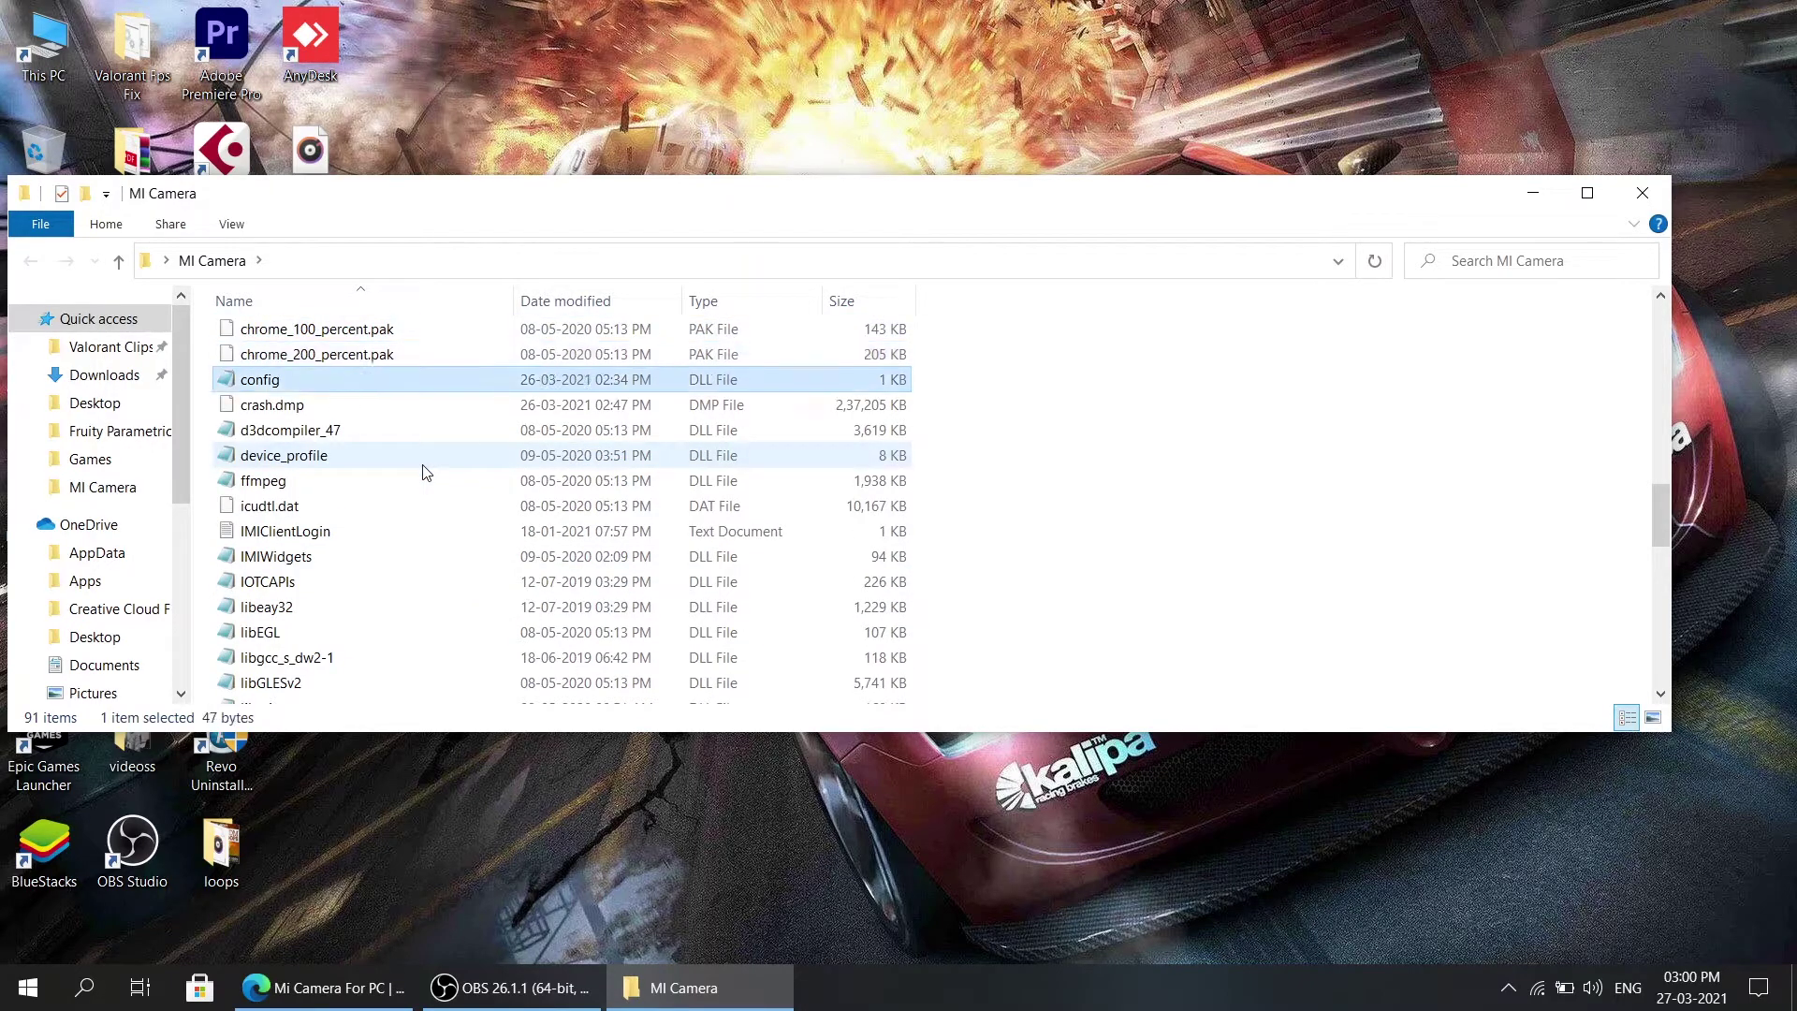
double_click(292, 380)
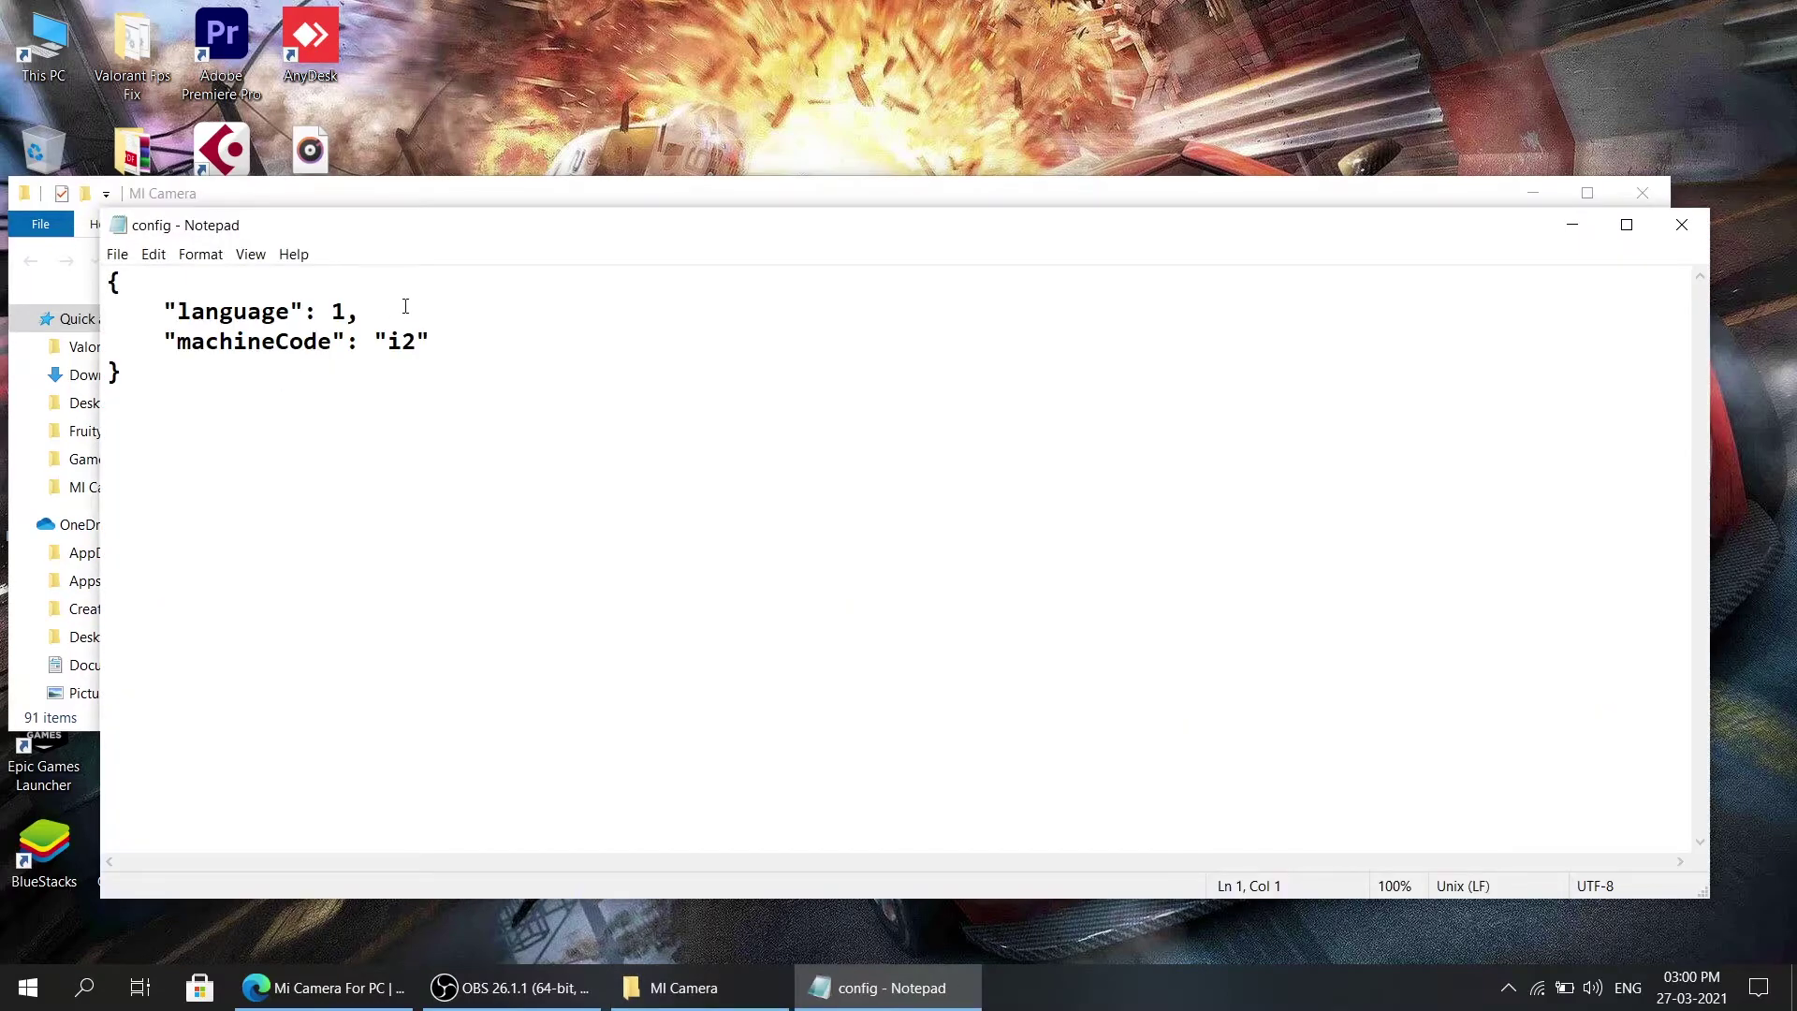
Step: Try "ce" and "eu" as the machineCode value in the config file
key(BackSpace)
key(BackSpace)
text(ce)
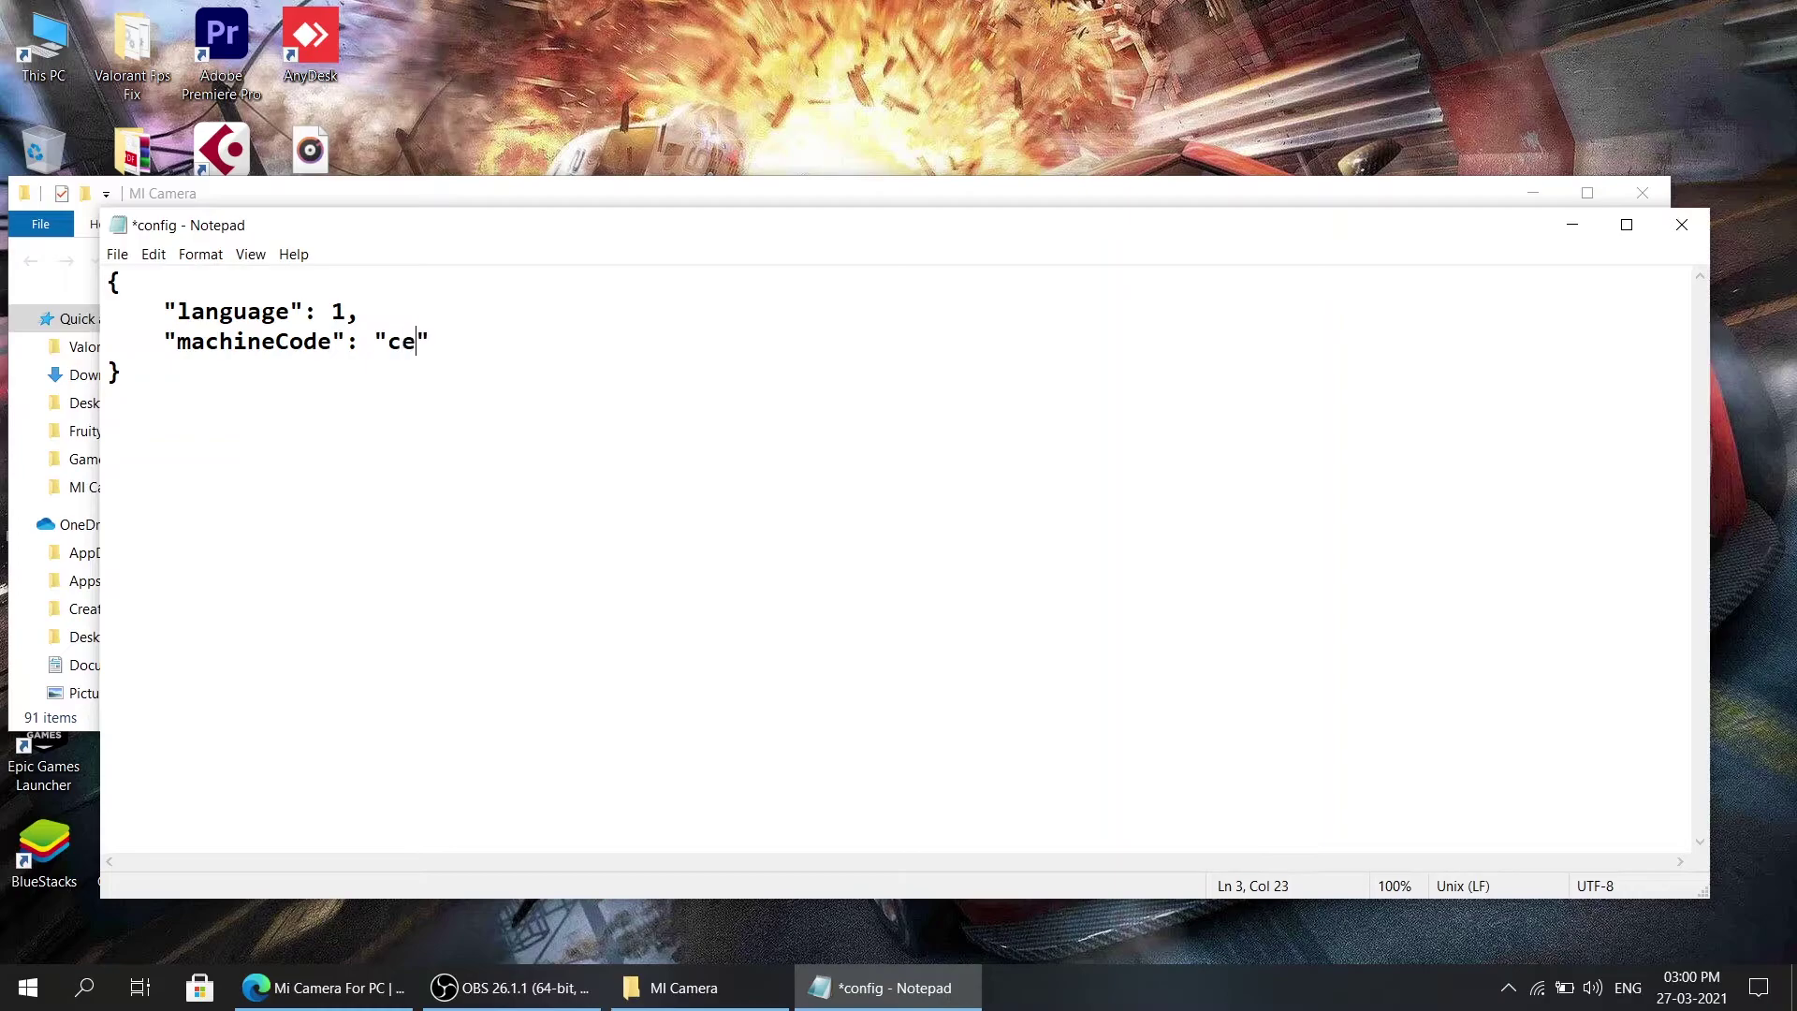
key(BackSpace)
key(BackSpace)
text(eu)
Step: Set the machineCode value to "i2", then save and close the config file
key(BackSpace)
key(BackSpace)
text(i2)
click(1682, 225)
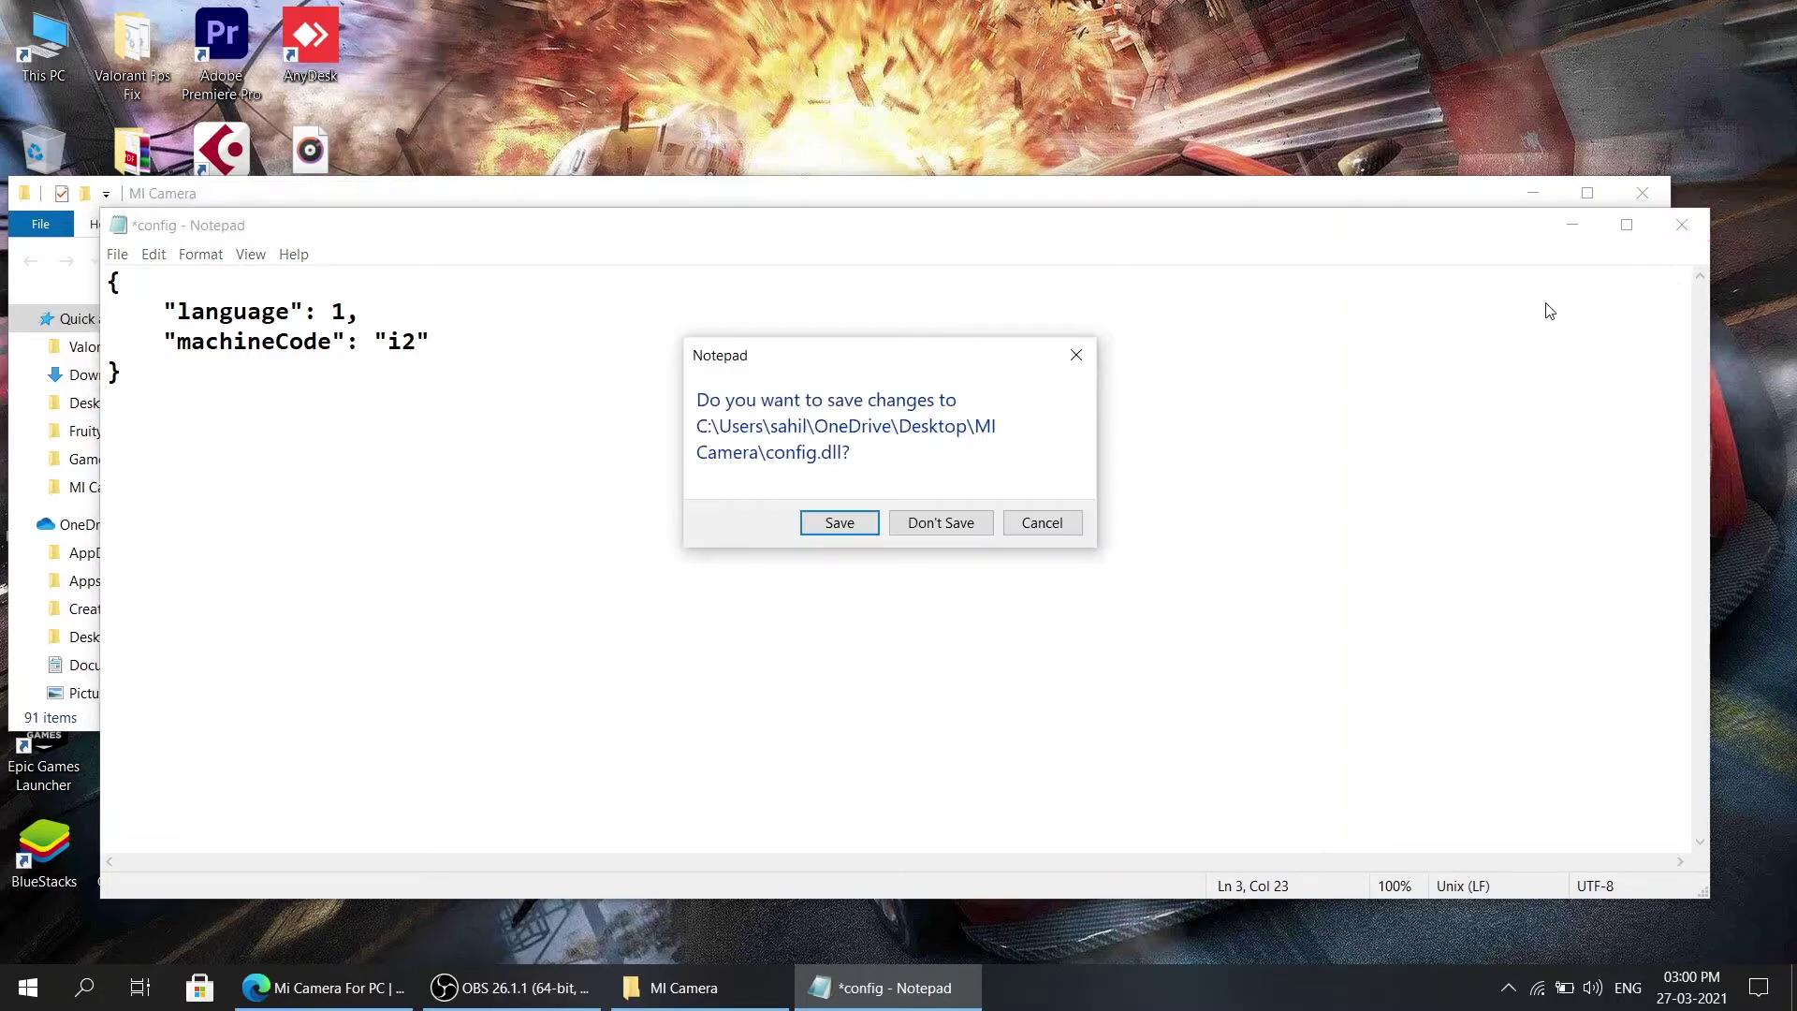
click(827, 521)
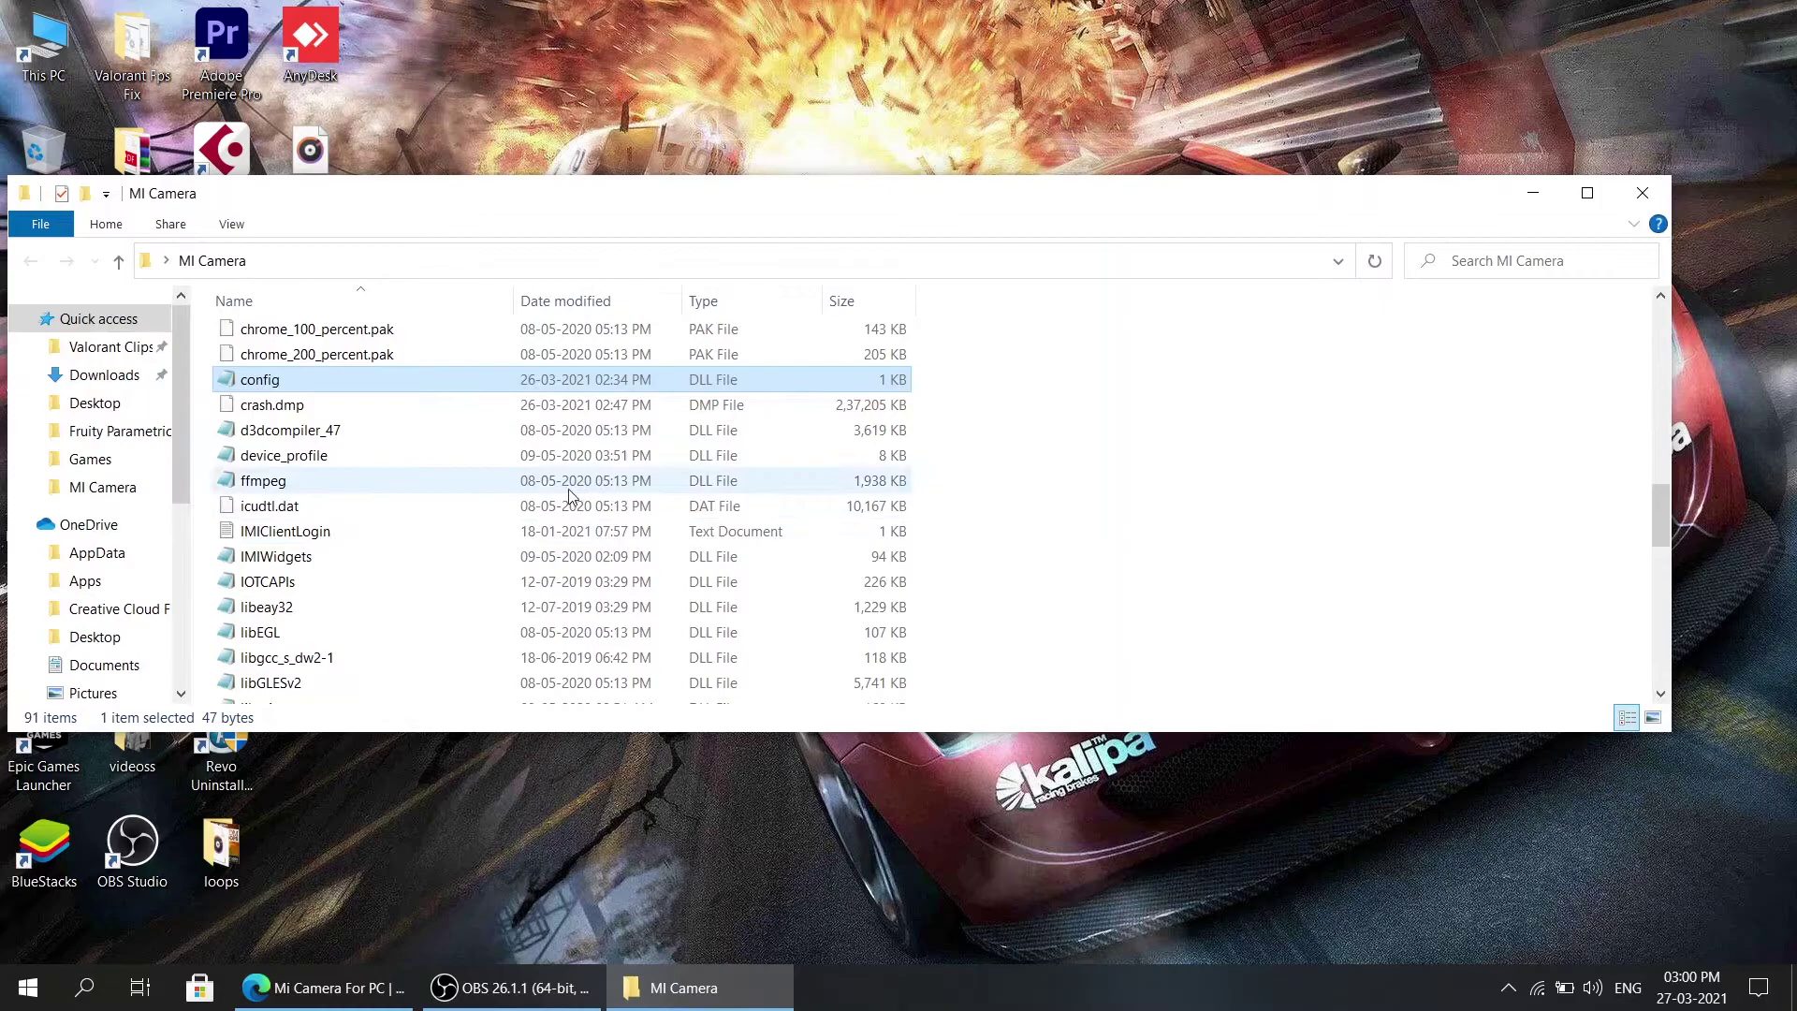
Step: Launch the MICamera application from the MI Camera folder
scroll(365, 502, down, 4)
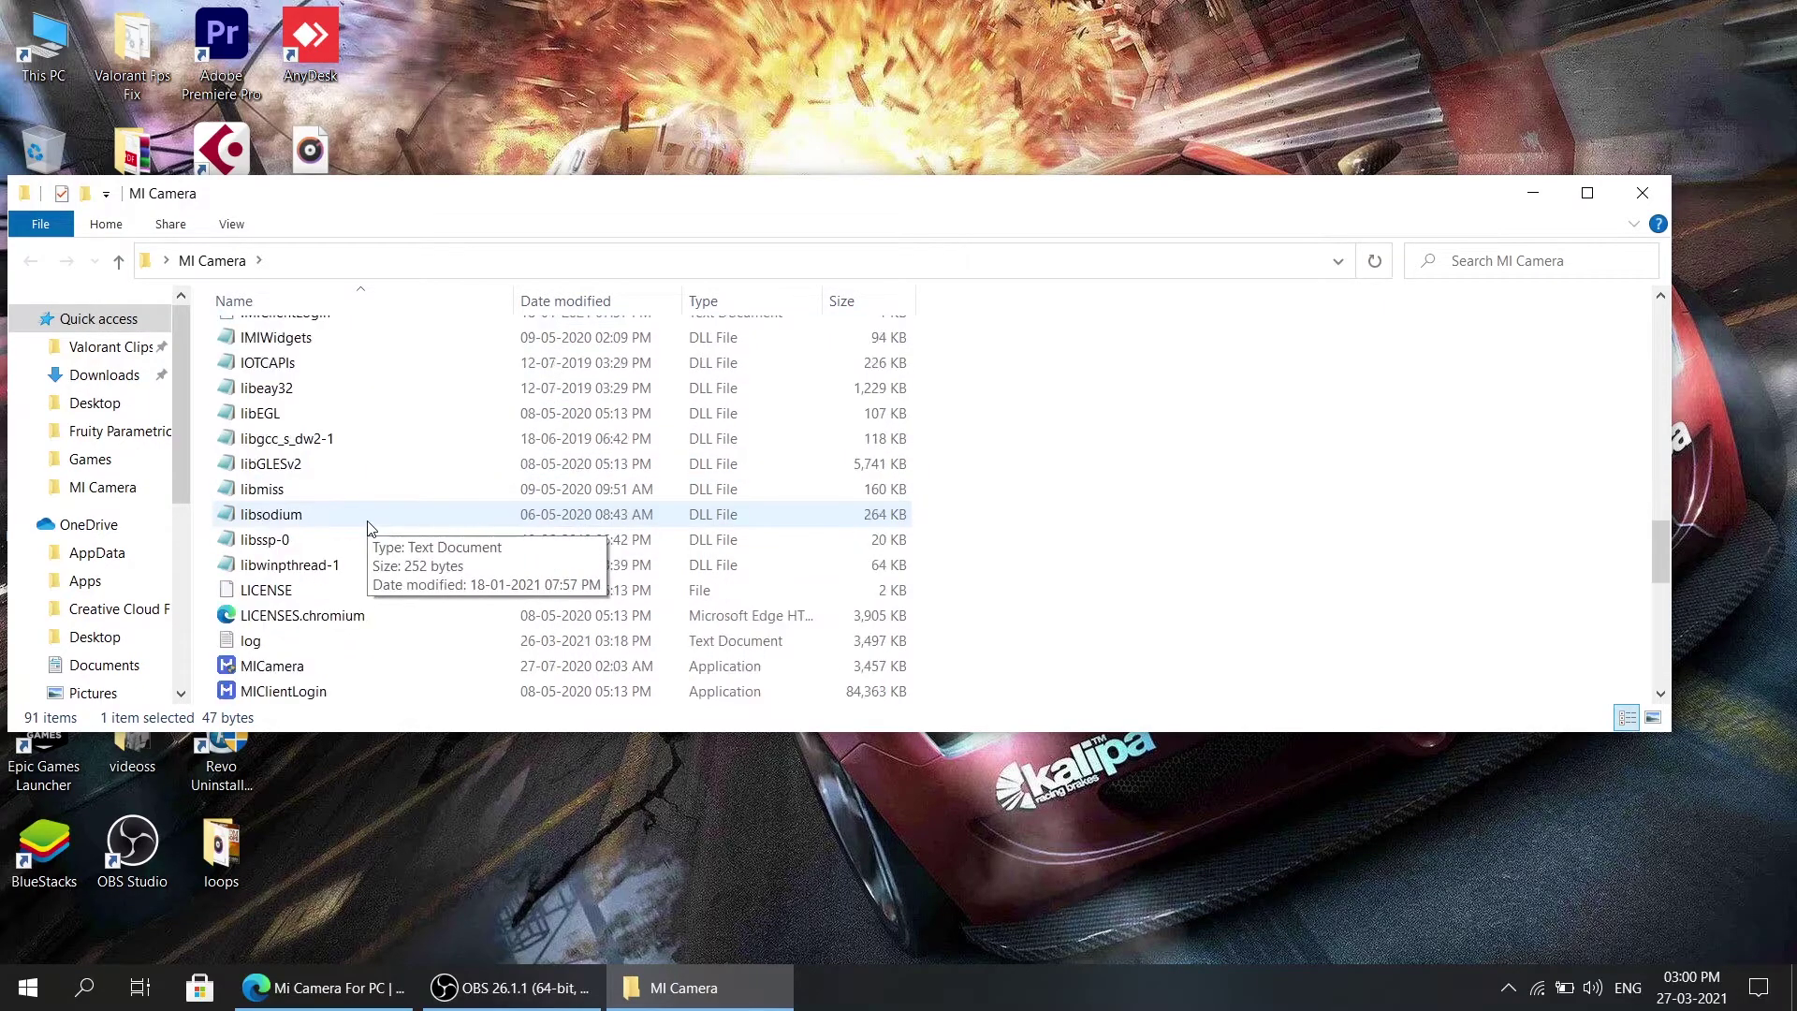
scroll(368, 529, down, 1)
double_click(327, 520)
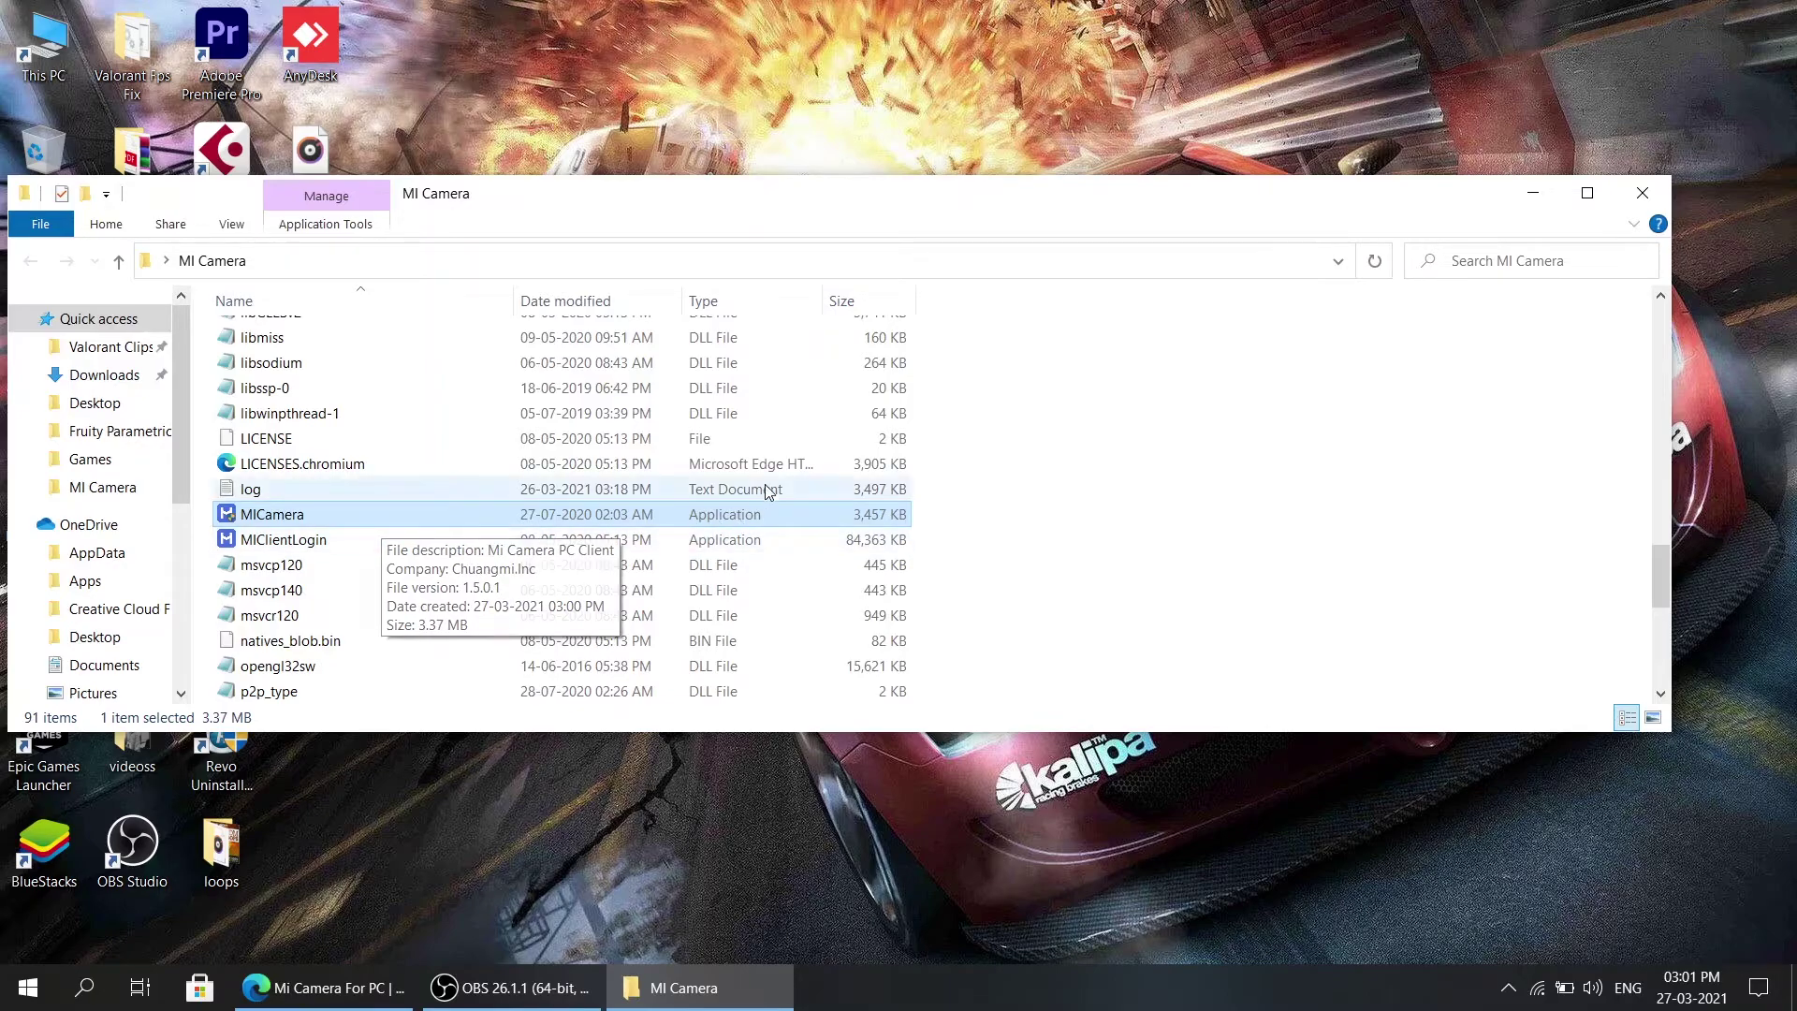
click(1509, 988)
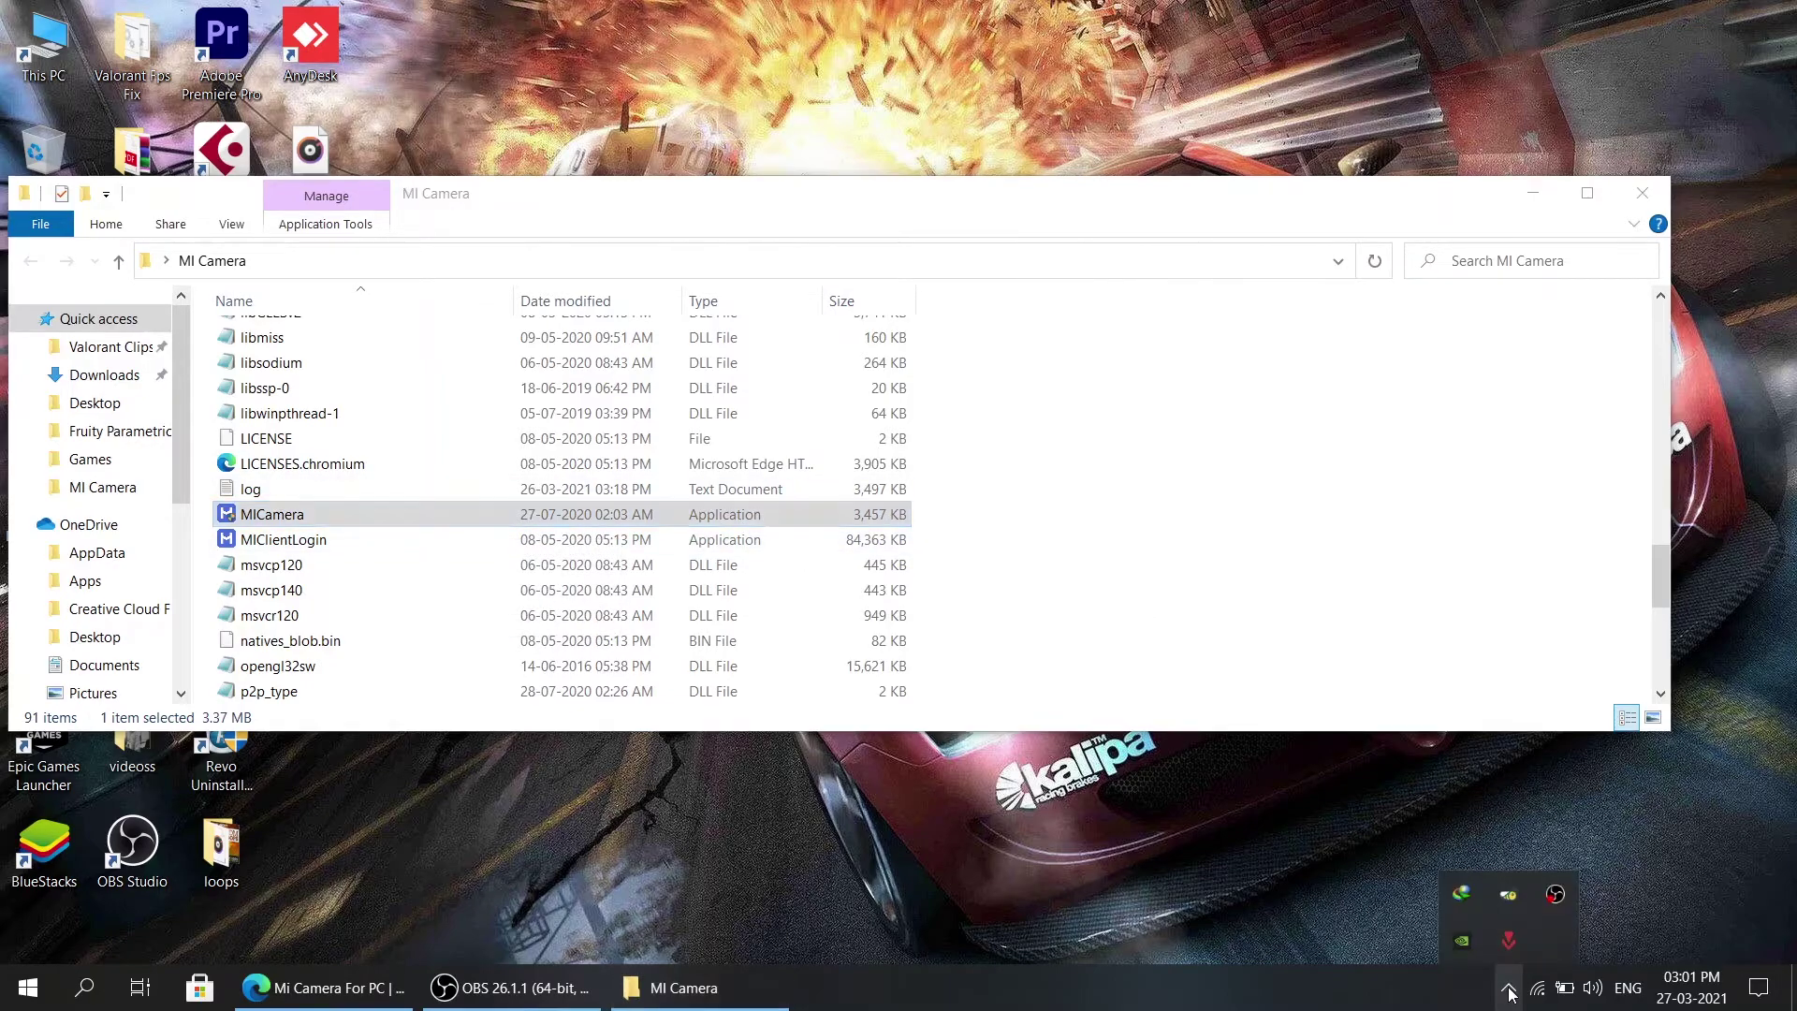
click(1508, 988)
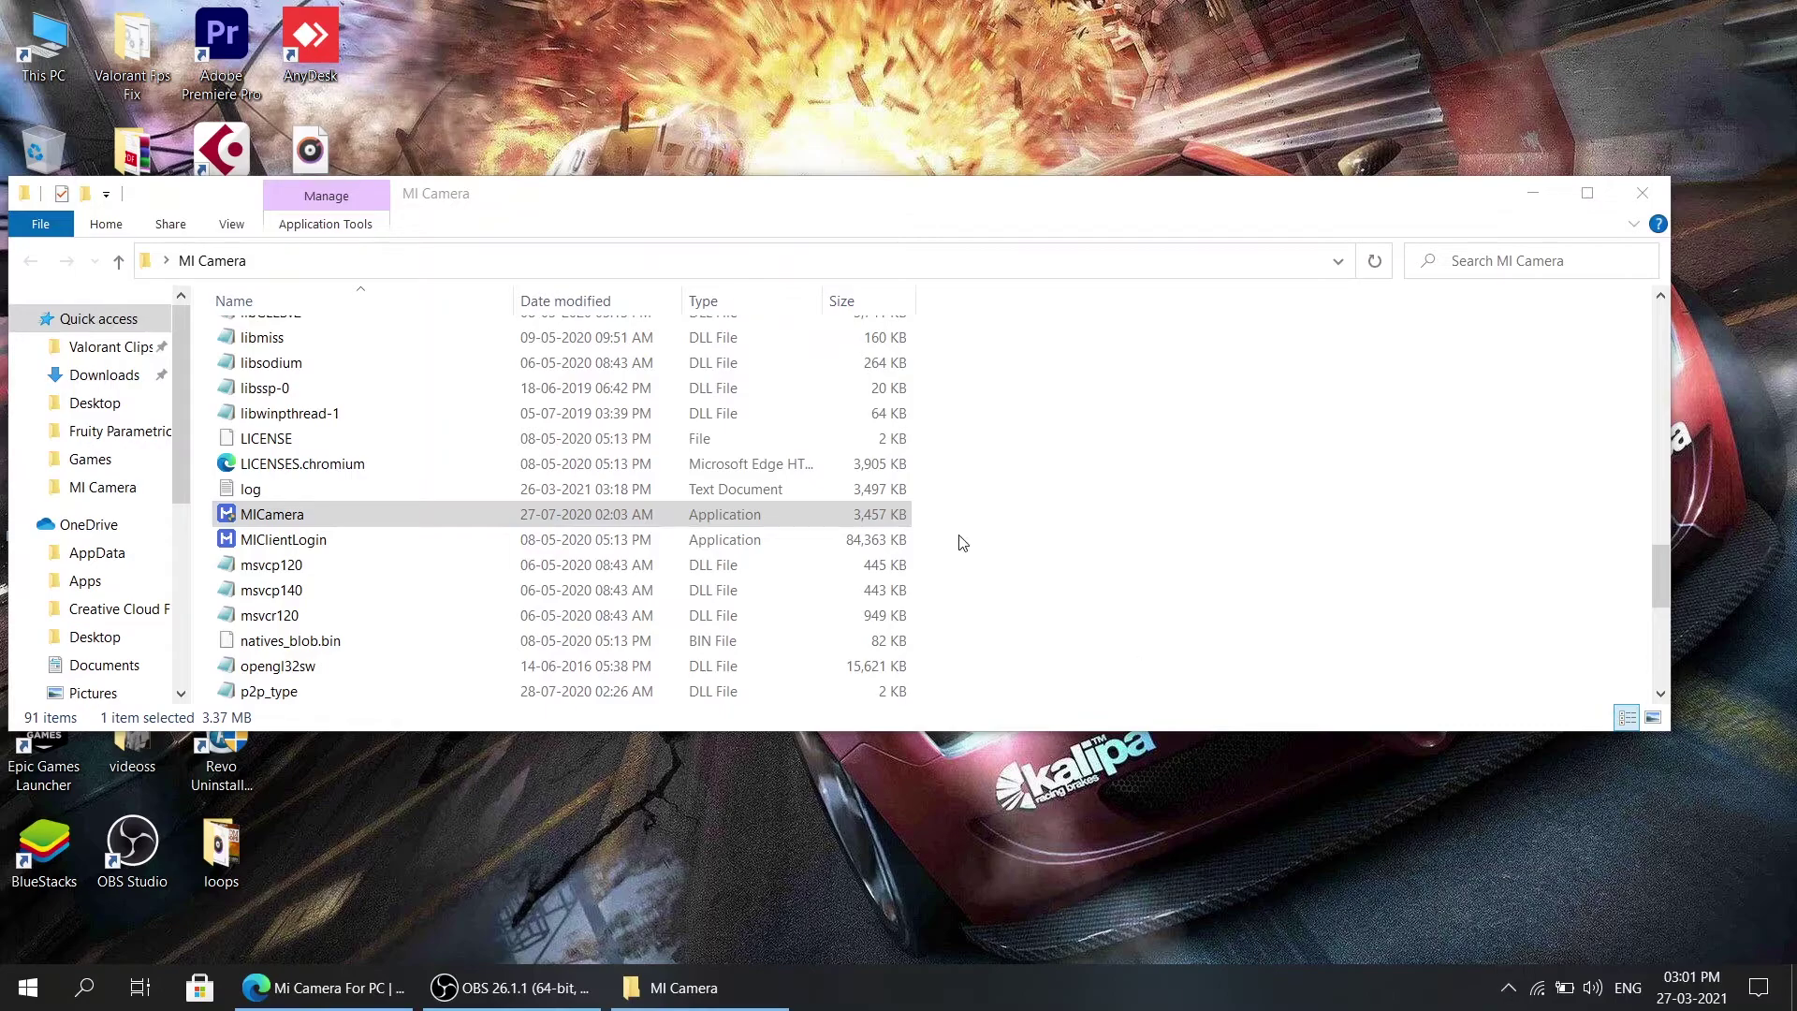
click(1073, 468)
scroll(1011, 596, up, 2)
scroll(1011, 597, up, 4)
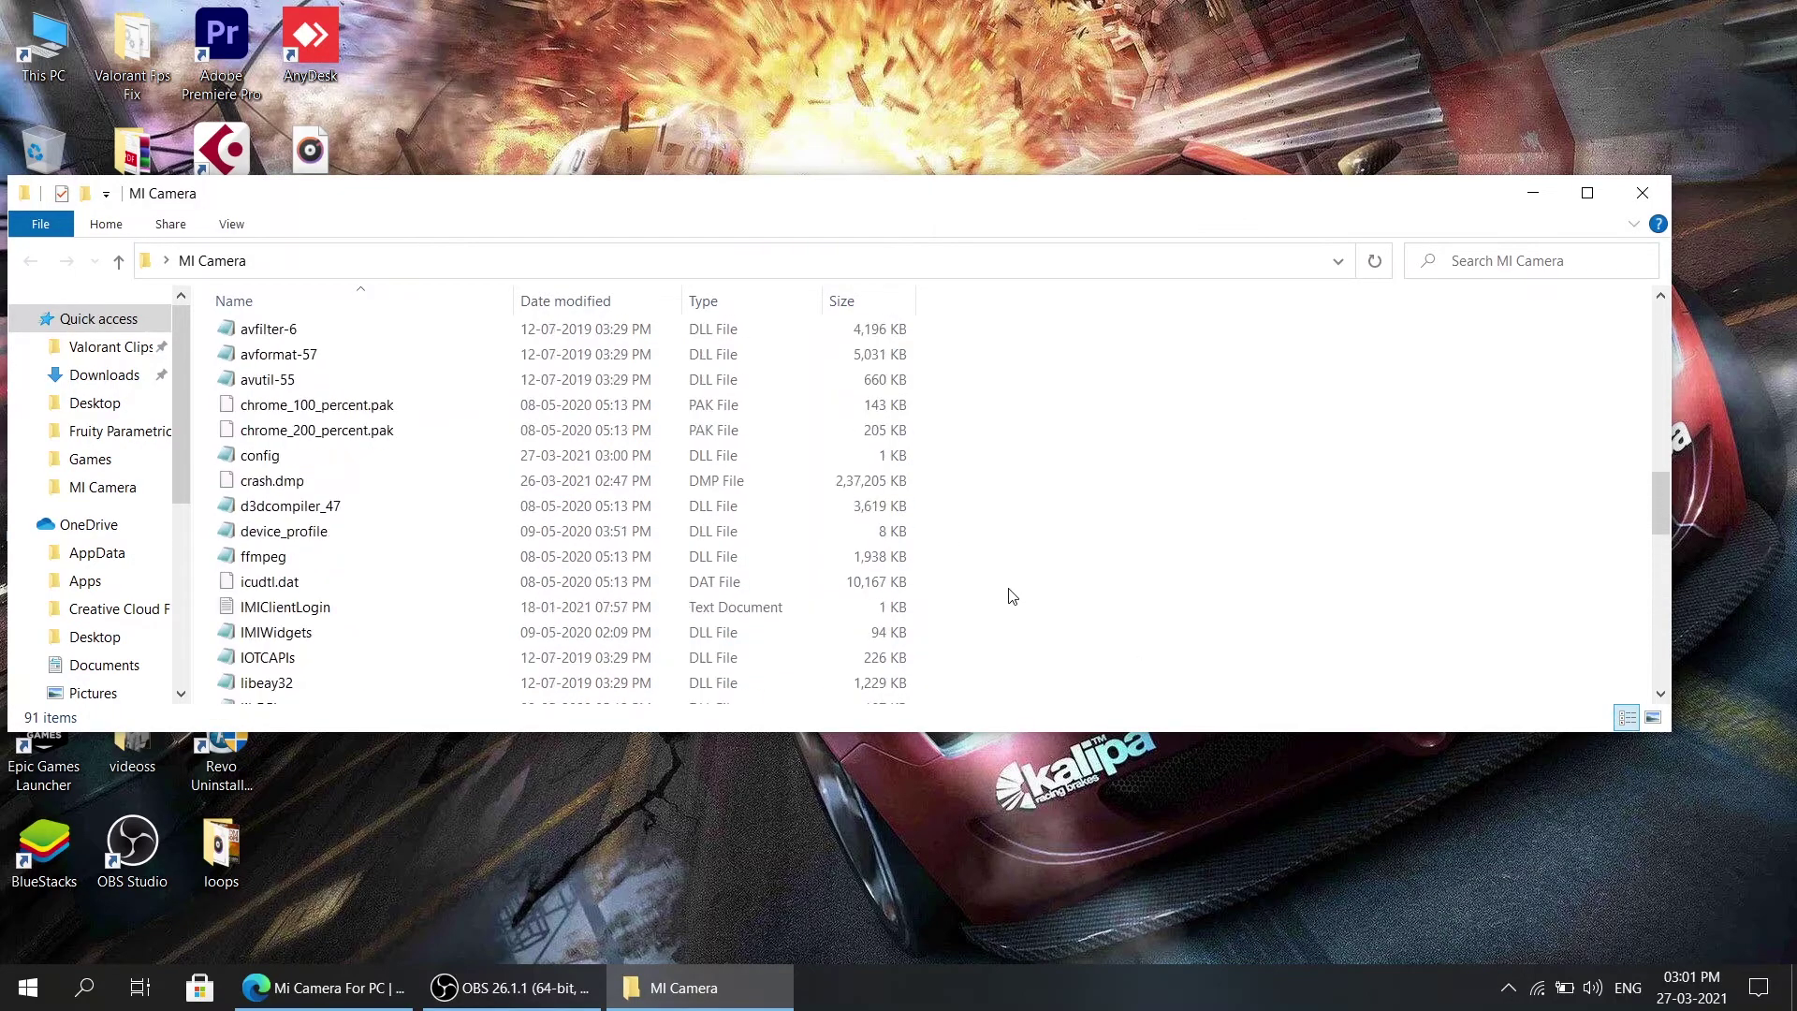
scroll(1009, 599, down, 3)
Step: Maximize the Imilab Smart Camera window and start the camera's live video
click(947, 840)
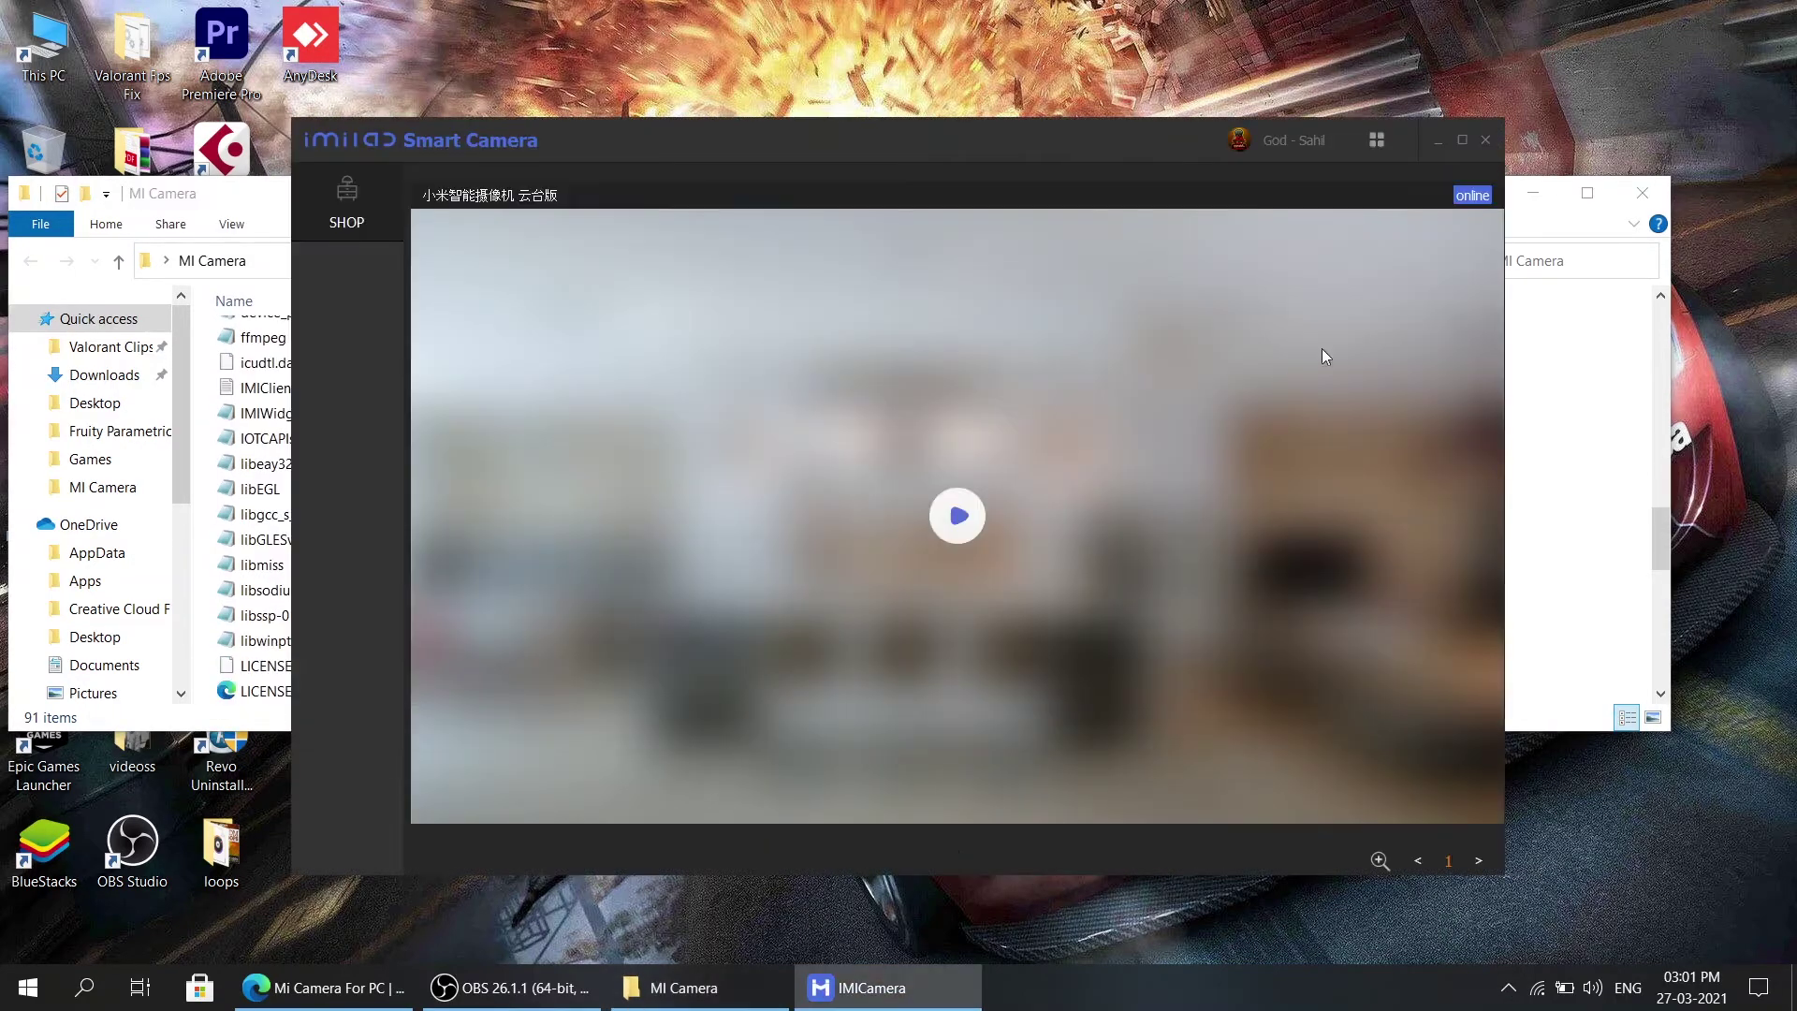
click(1462, 141)
click(951, 500)
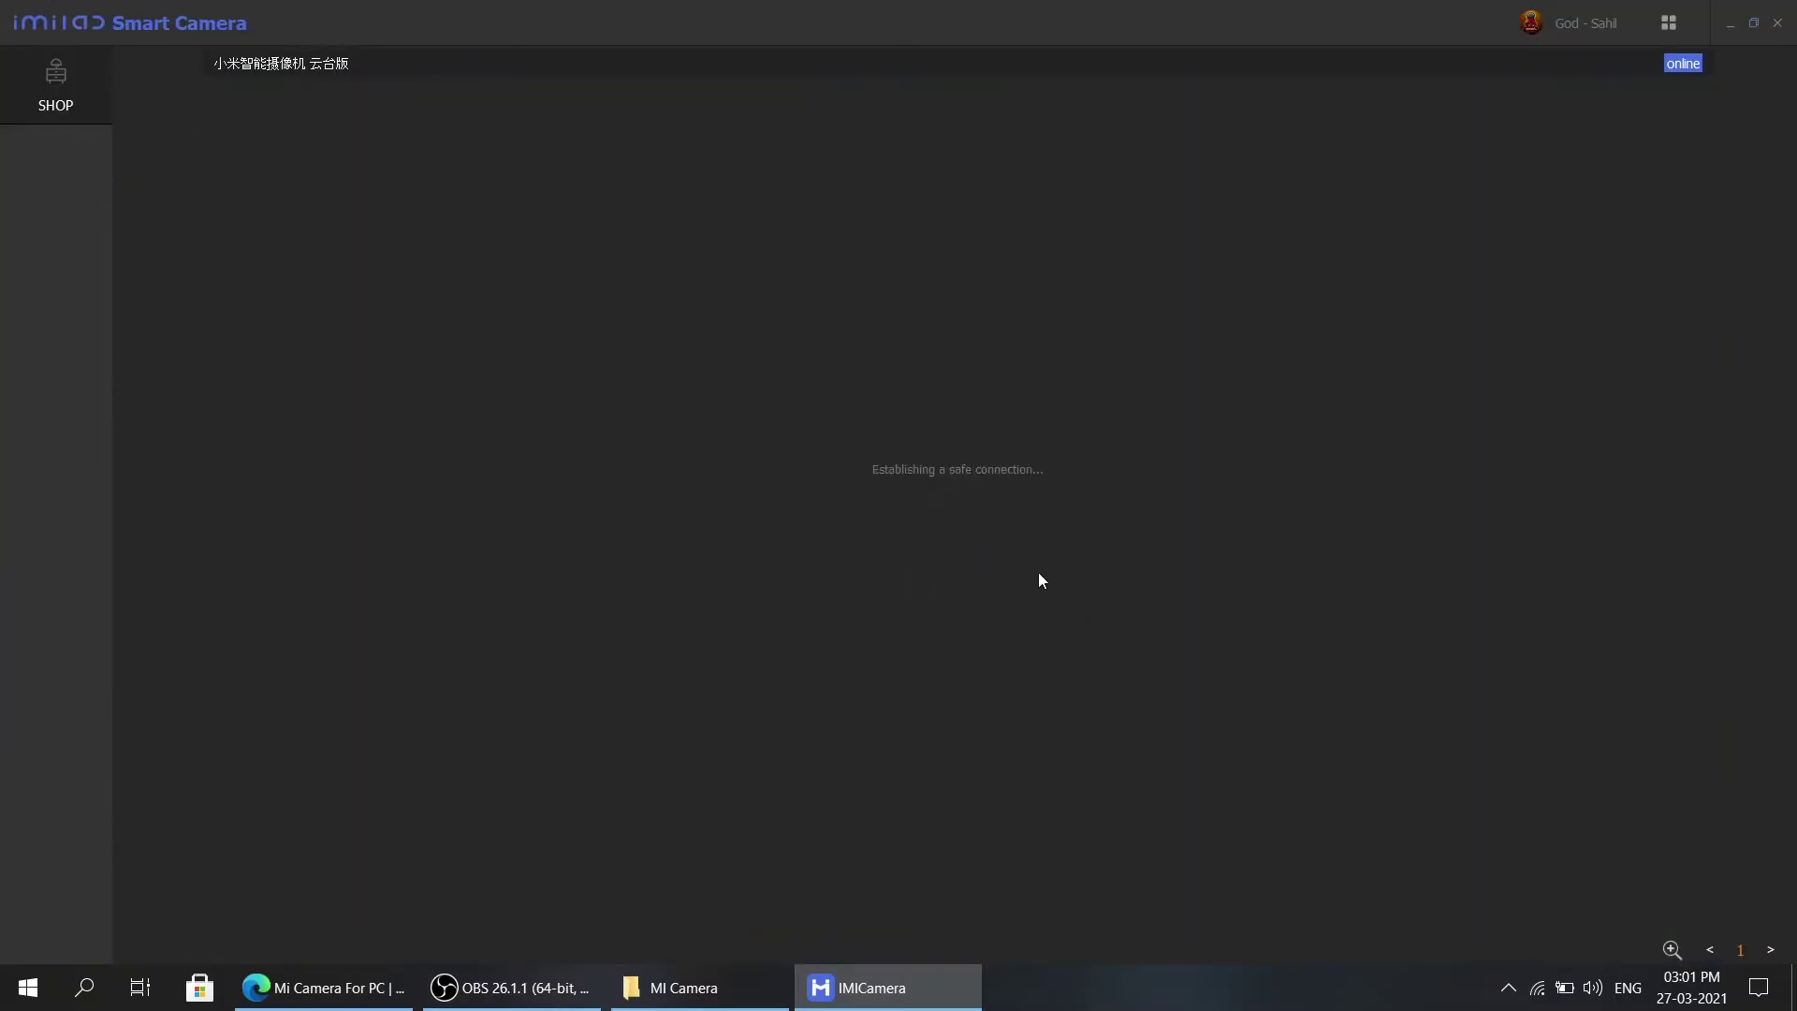